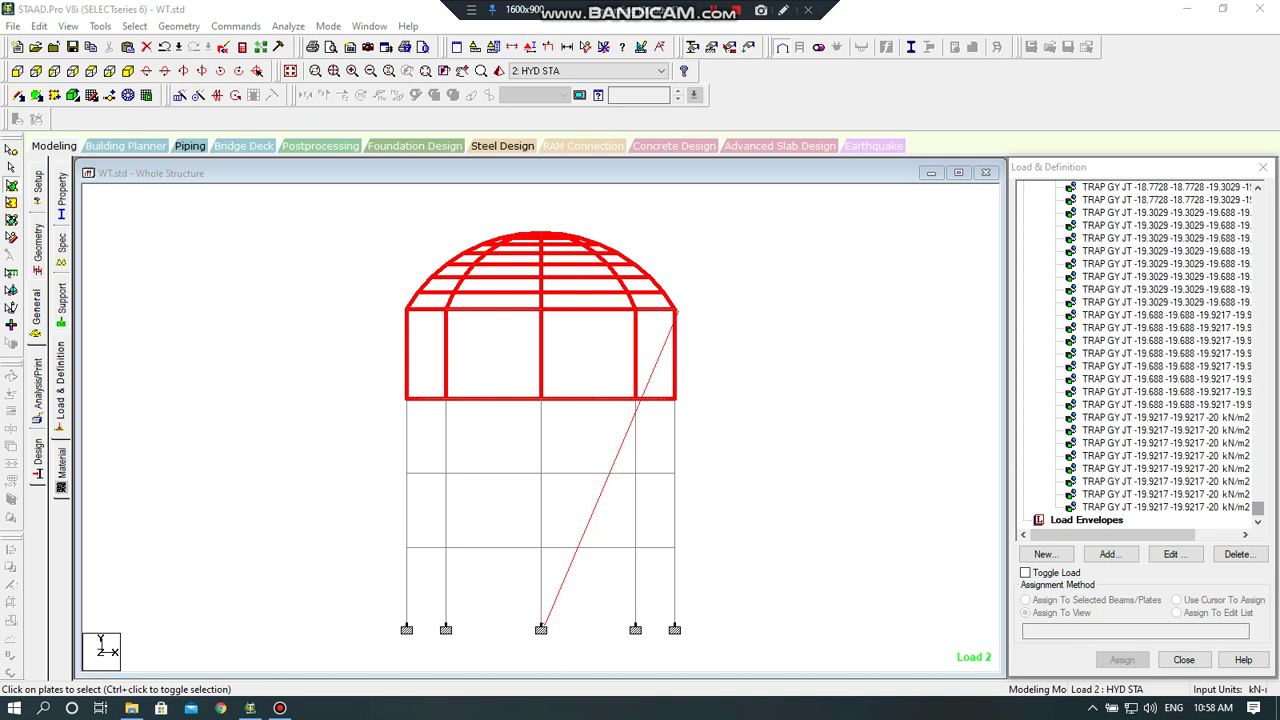
- Show the first trapezoidal plate load of the HYD STA load case on the structure in isometric view
left_click_drag(1258, 508, 1258, 200)
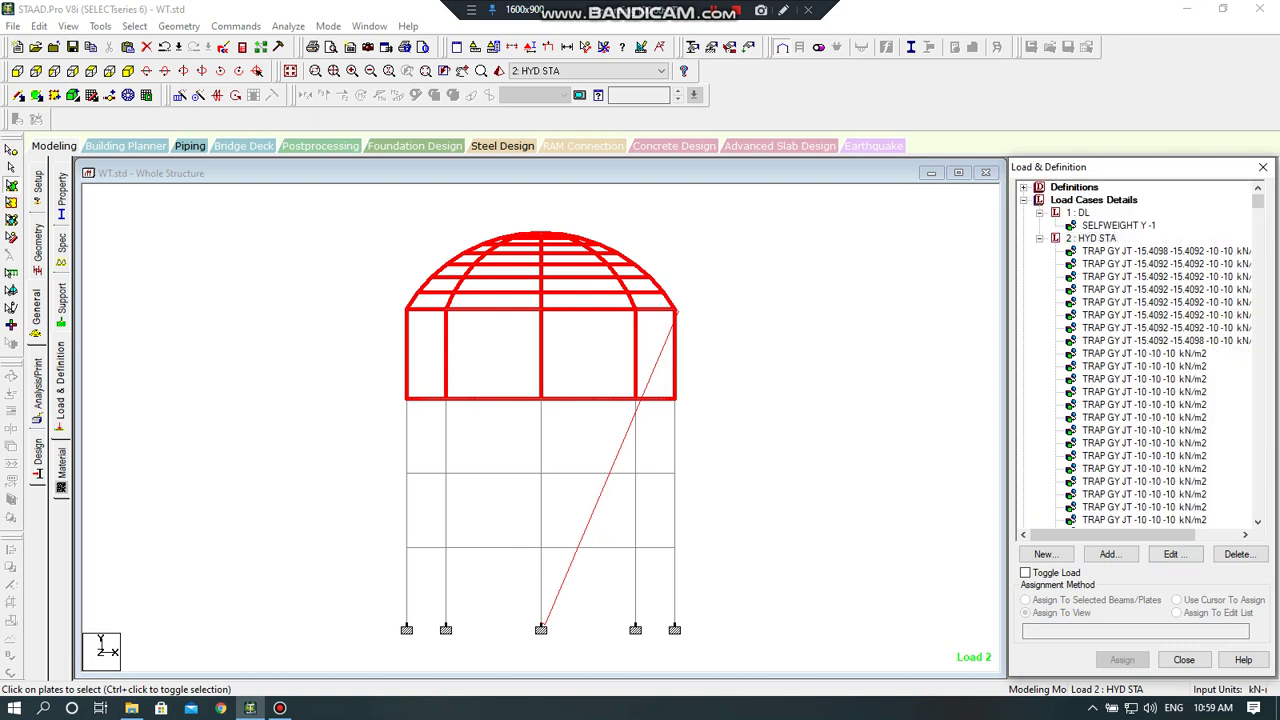
left_click(1158, 250)
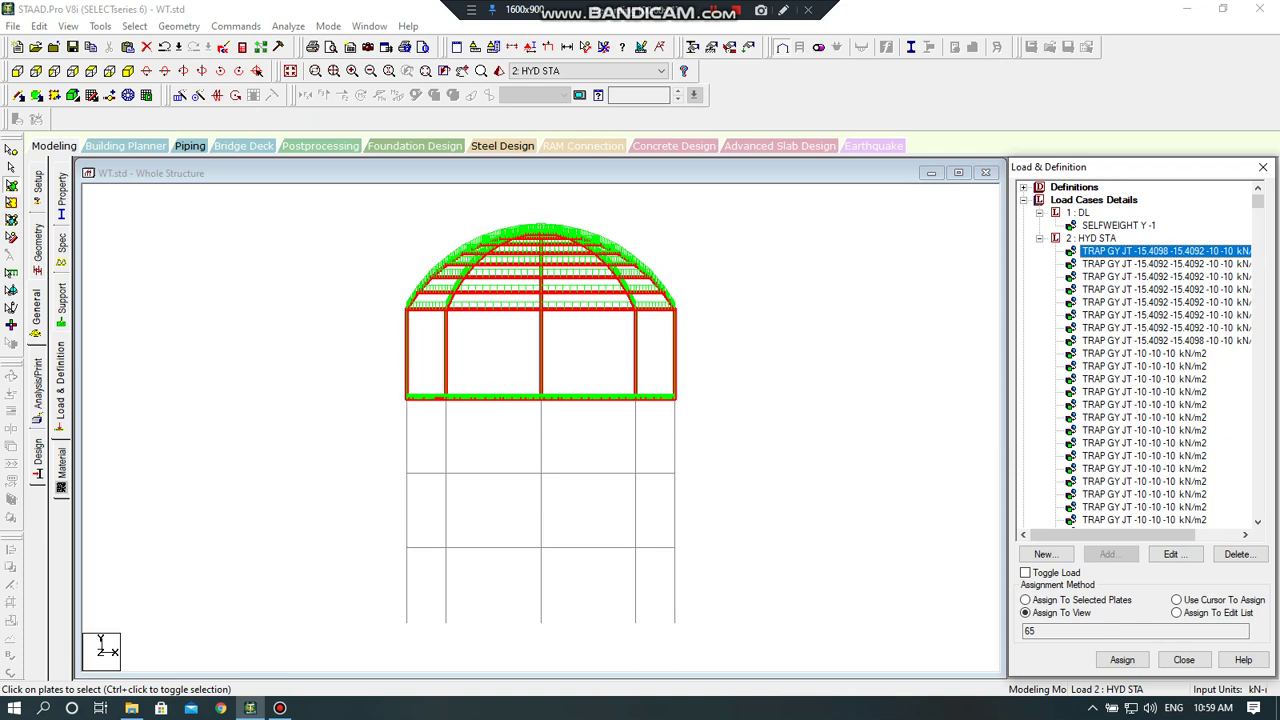
left_click(128, 71)
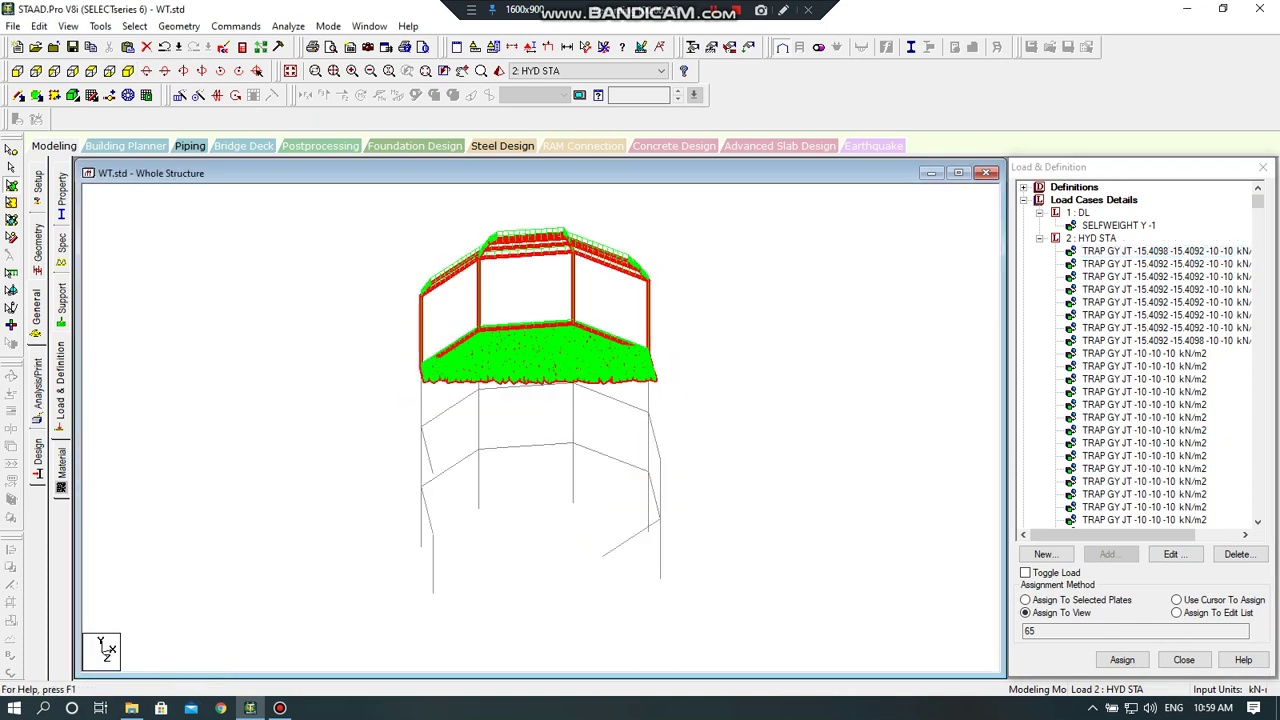
- Generate automatic load combinations with code ACI, category Table1, and add them to the load cases
left_click(1093, 200)
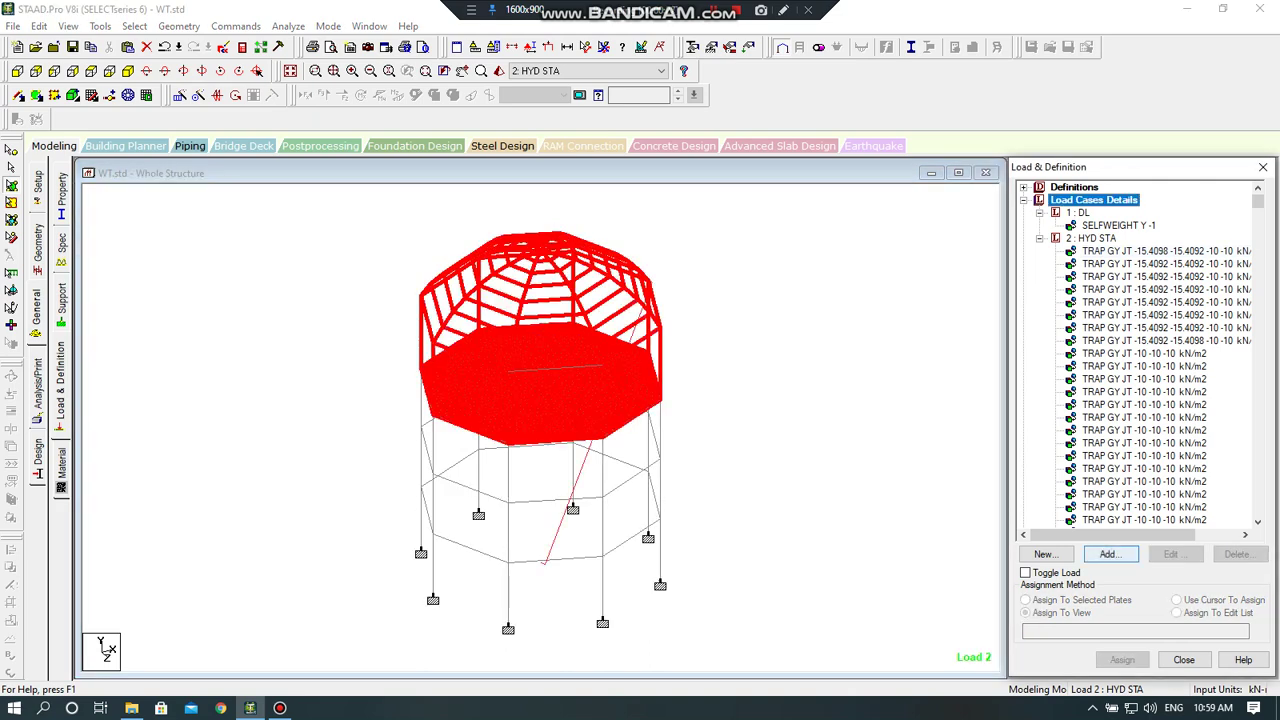
left_click(1110, 554)
key("Return")
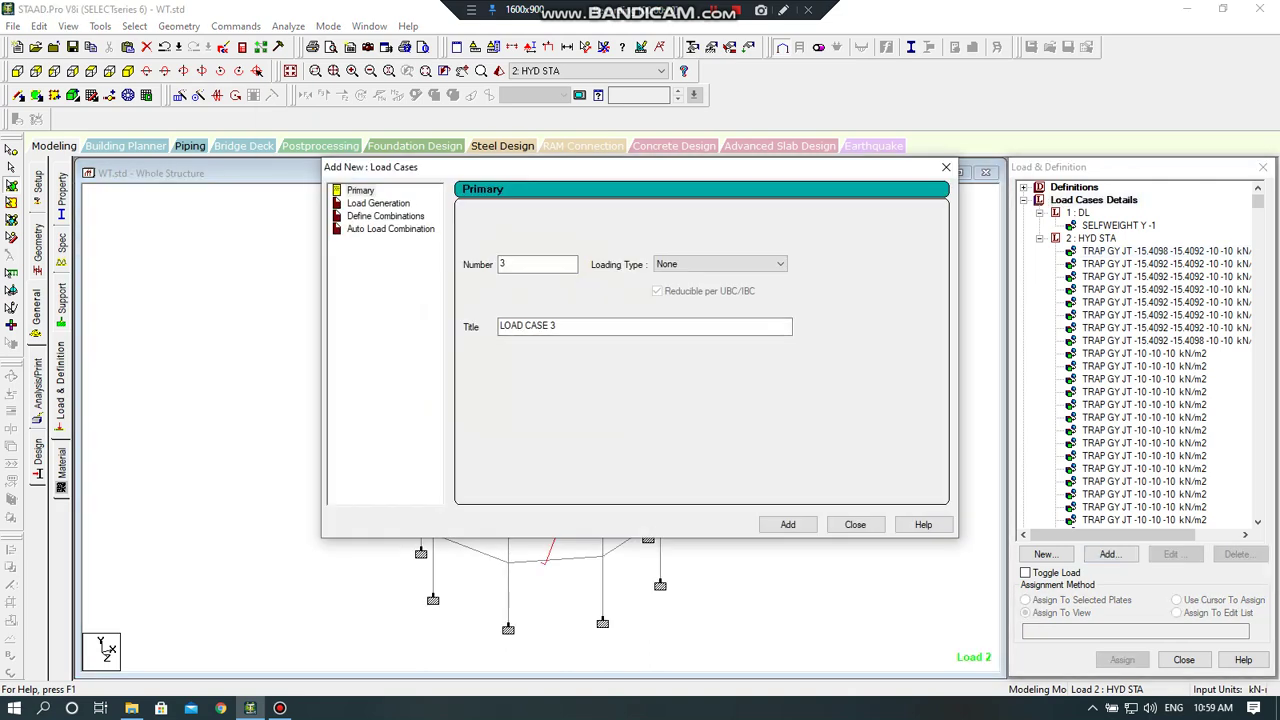
left_click(390, 229)
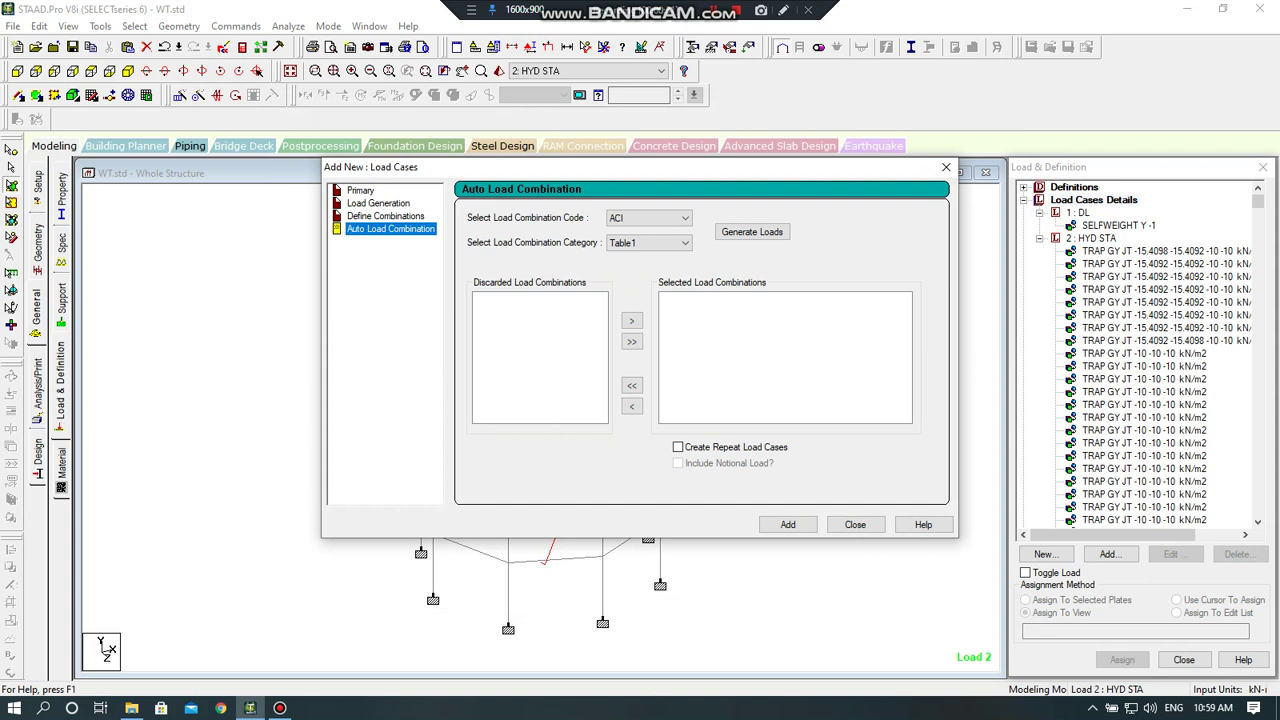
left_click(648, 218)
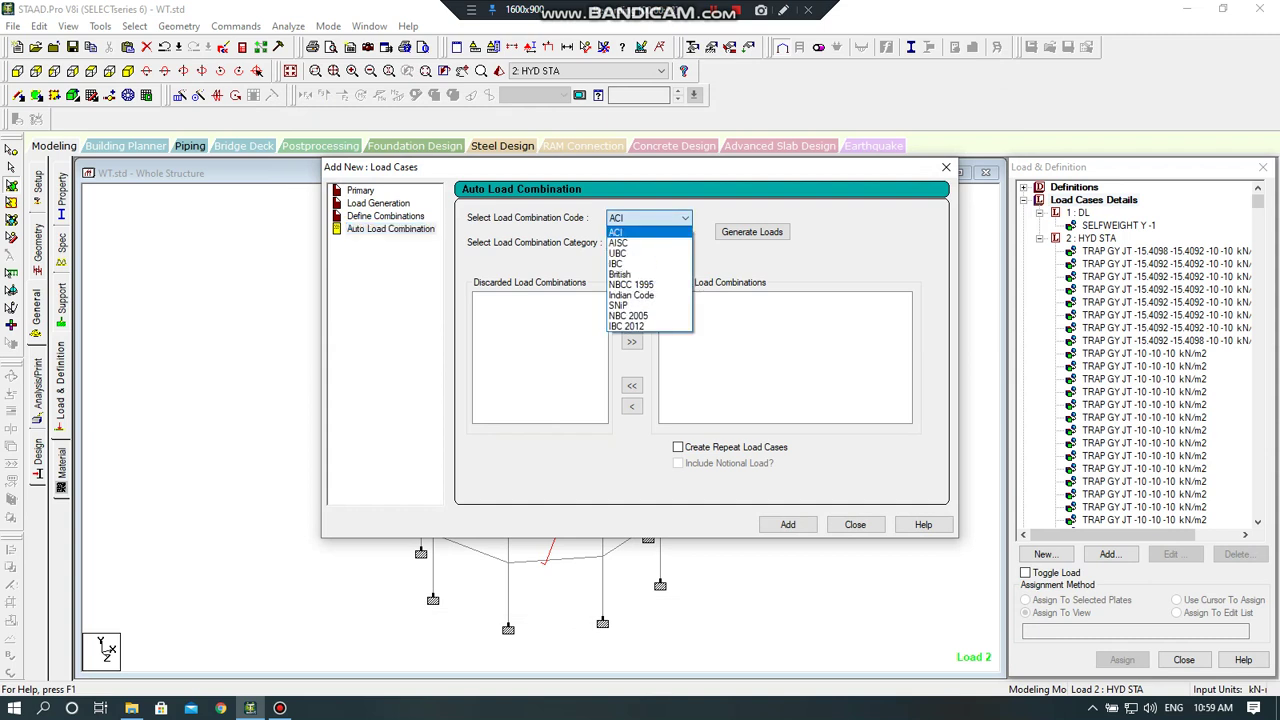
left_click(615, 232)
left_click(752, 231)
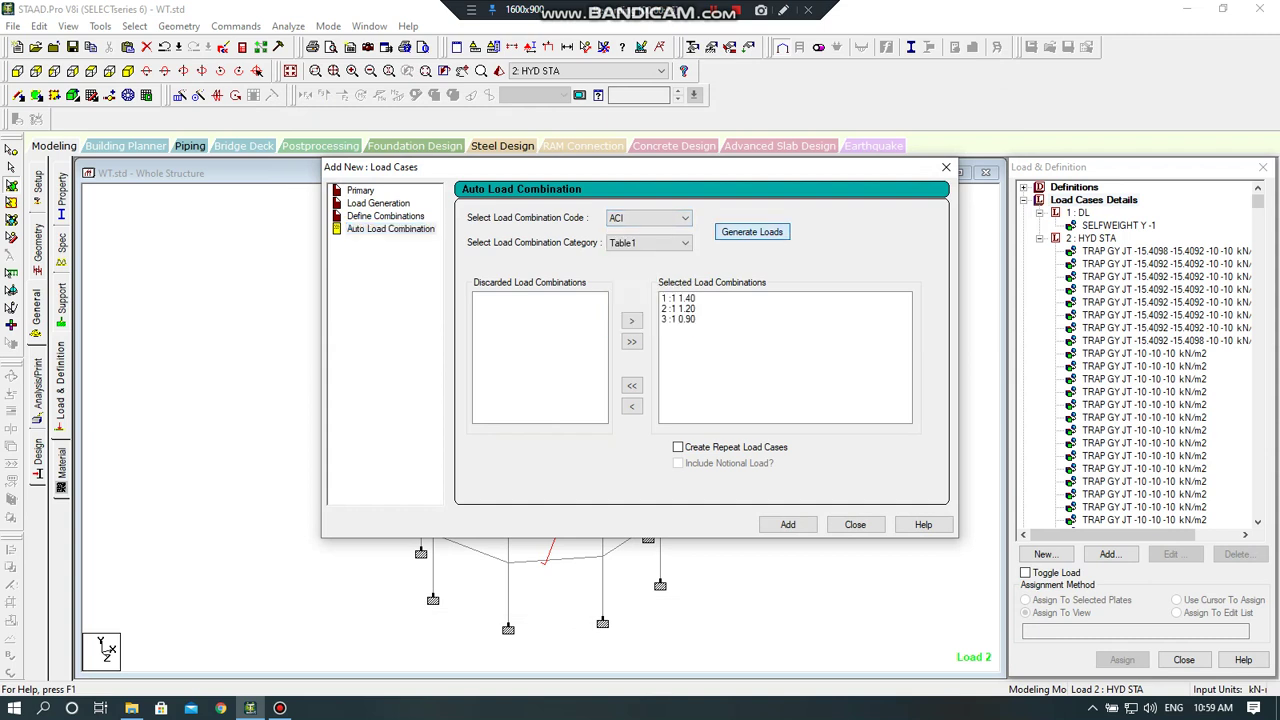
left_click(788, 524)
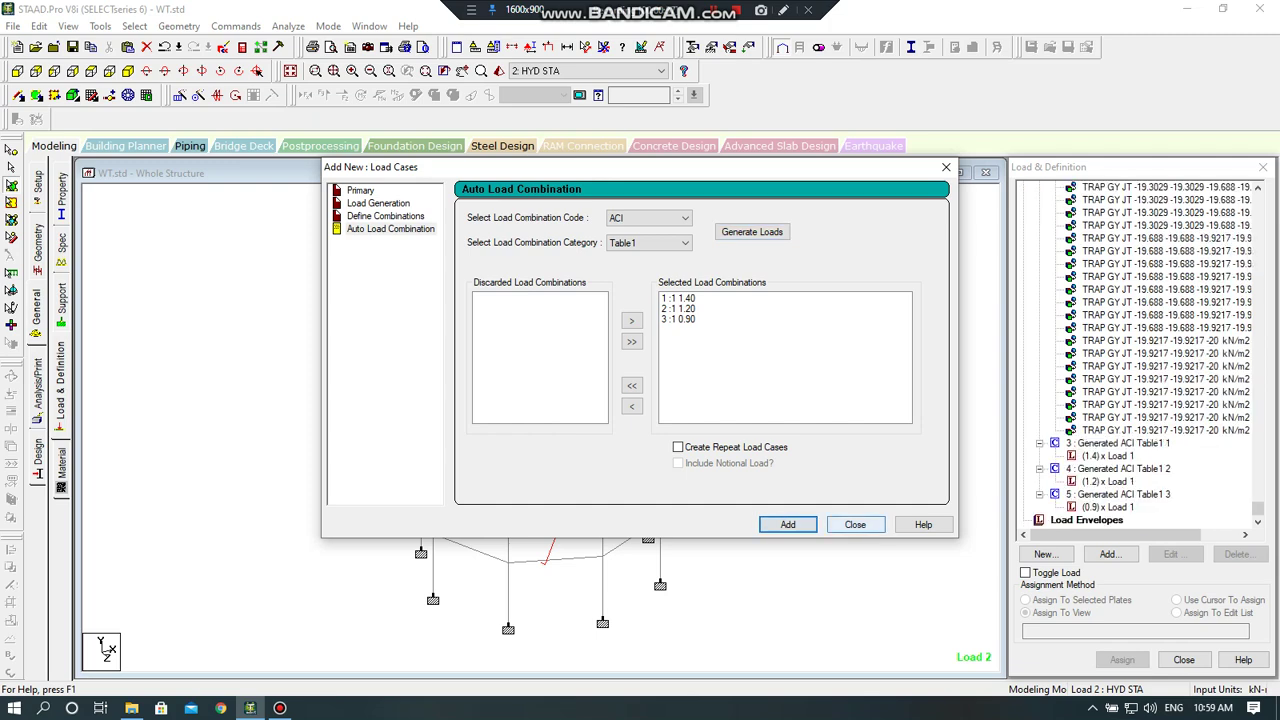
left_click(855, 524)
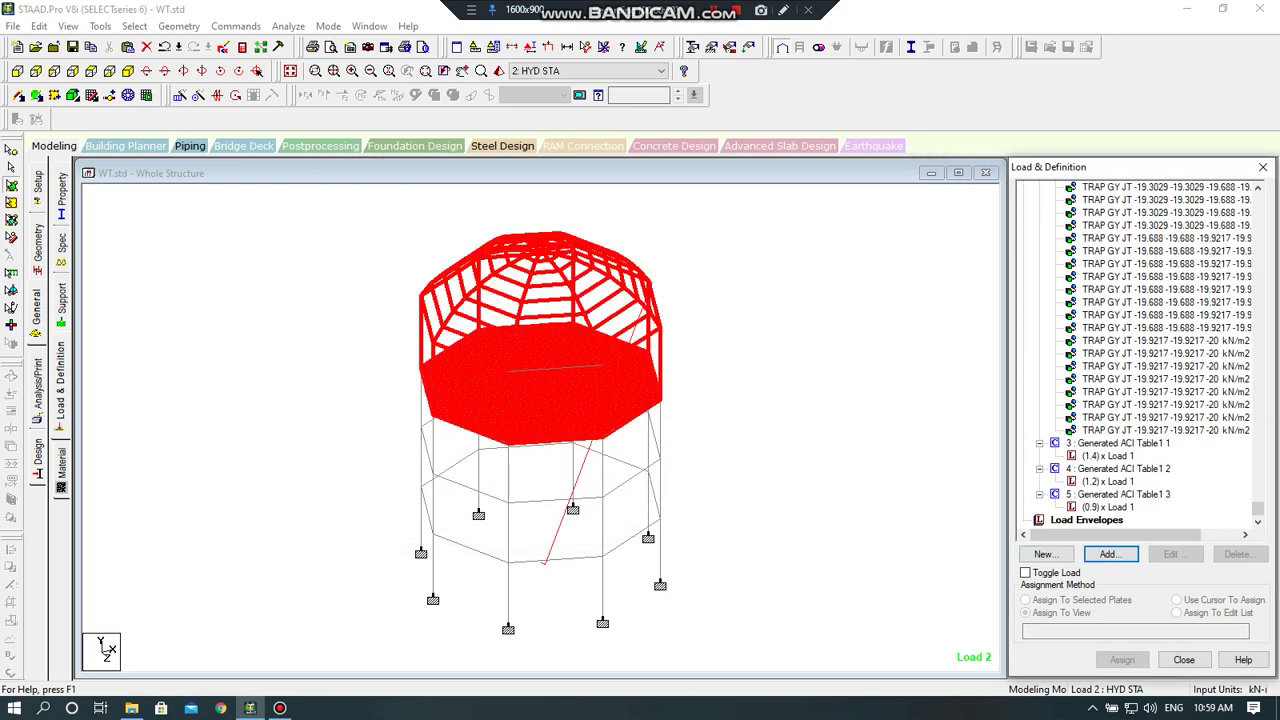
key("Escape")
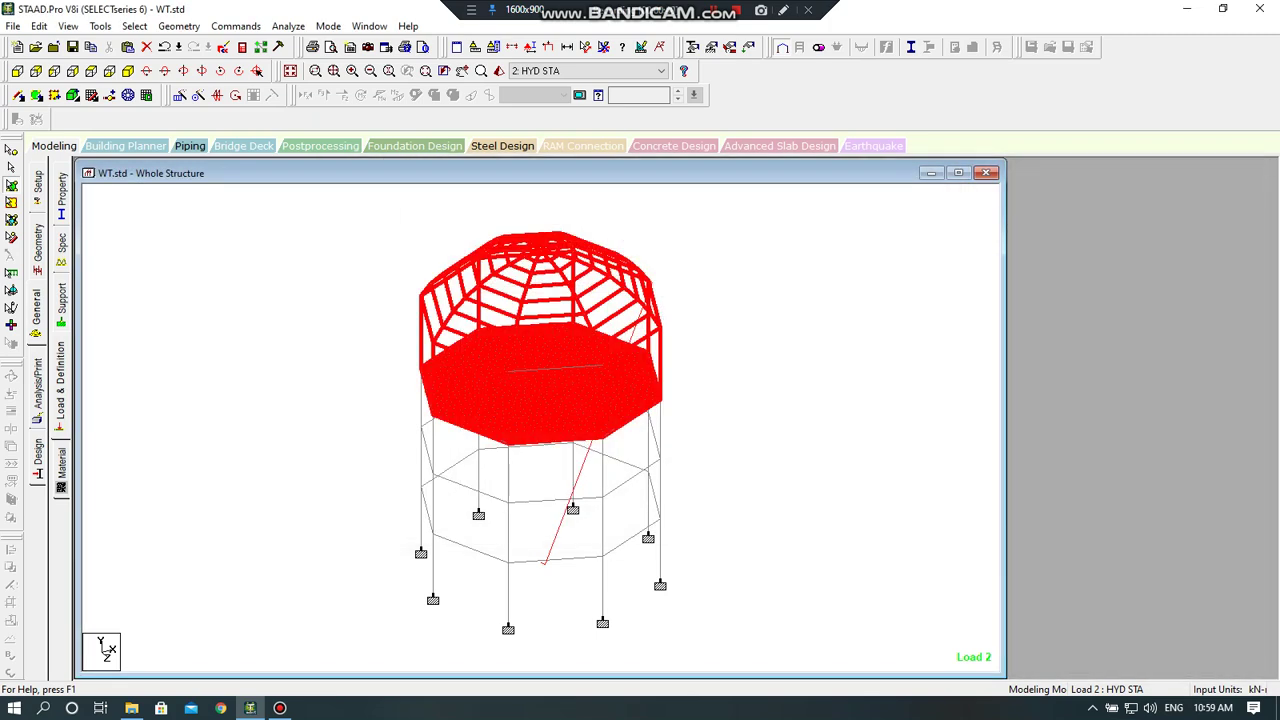
- Add a Perform Analysis command with the No Print option
left_click(37, 385)
left_click(590, 526)
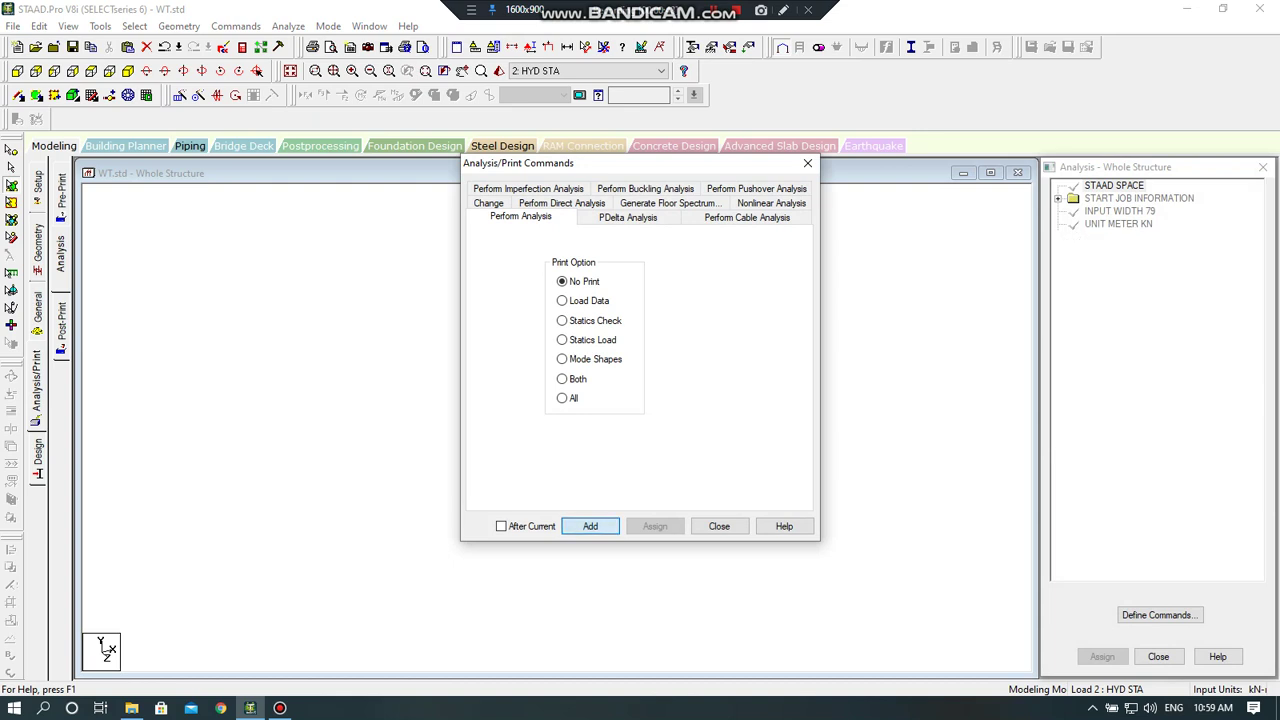
left_click(718, 526)
- Save the modified structure, run the analysis, and check the error summary through the output file option
left_click(287, 26)
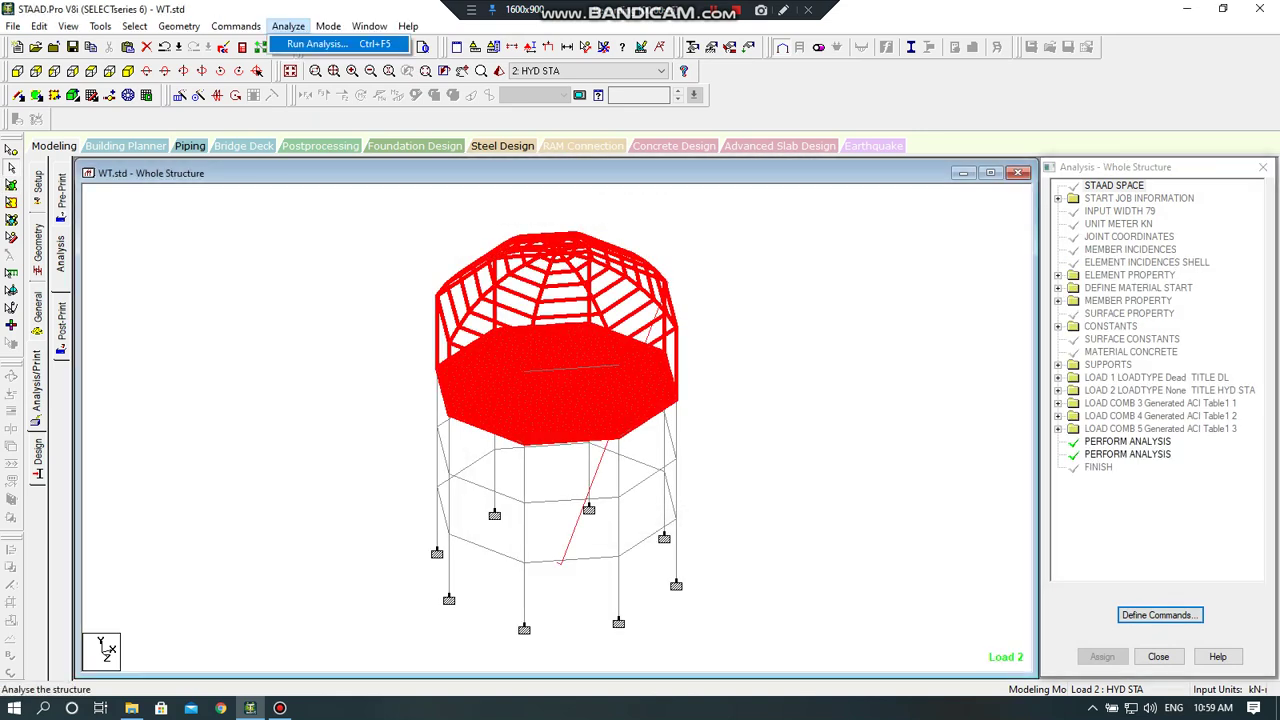
key("Return")
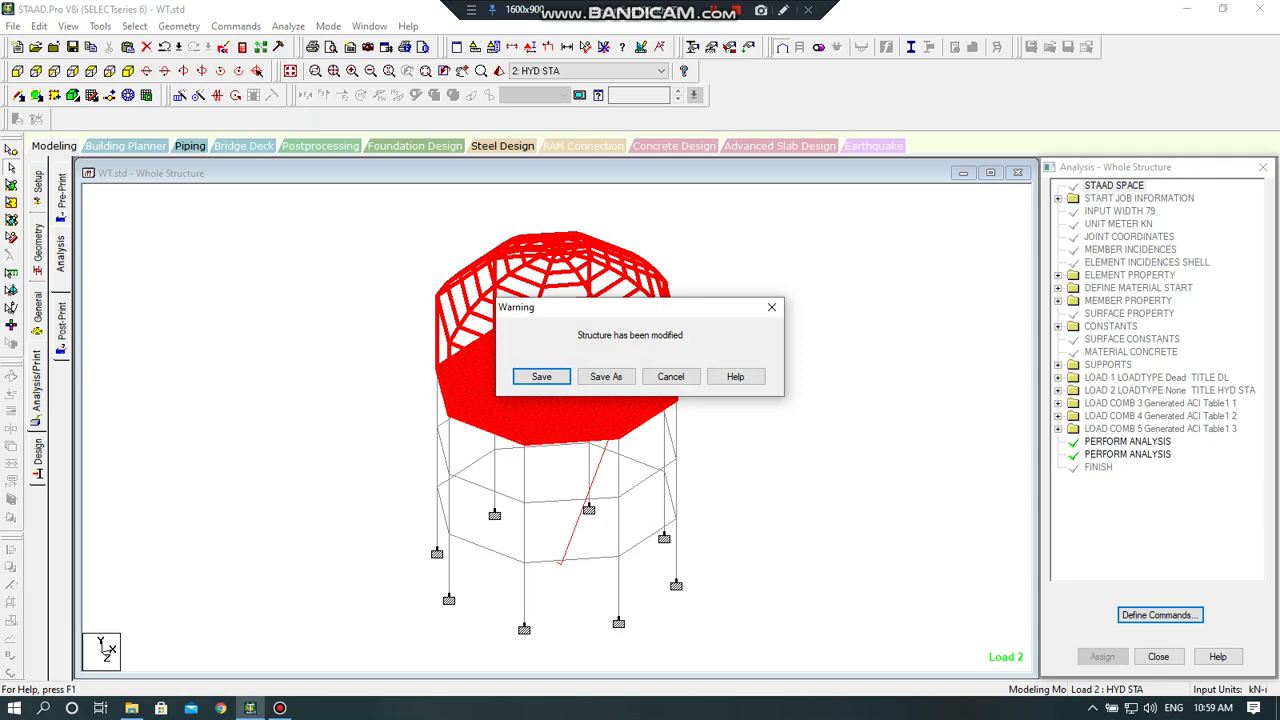
key("Return")
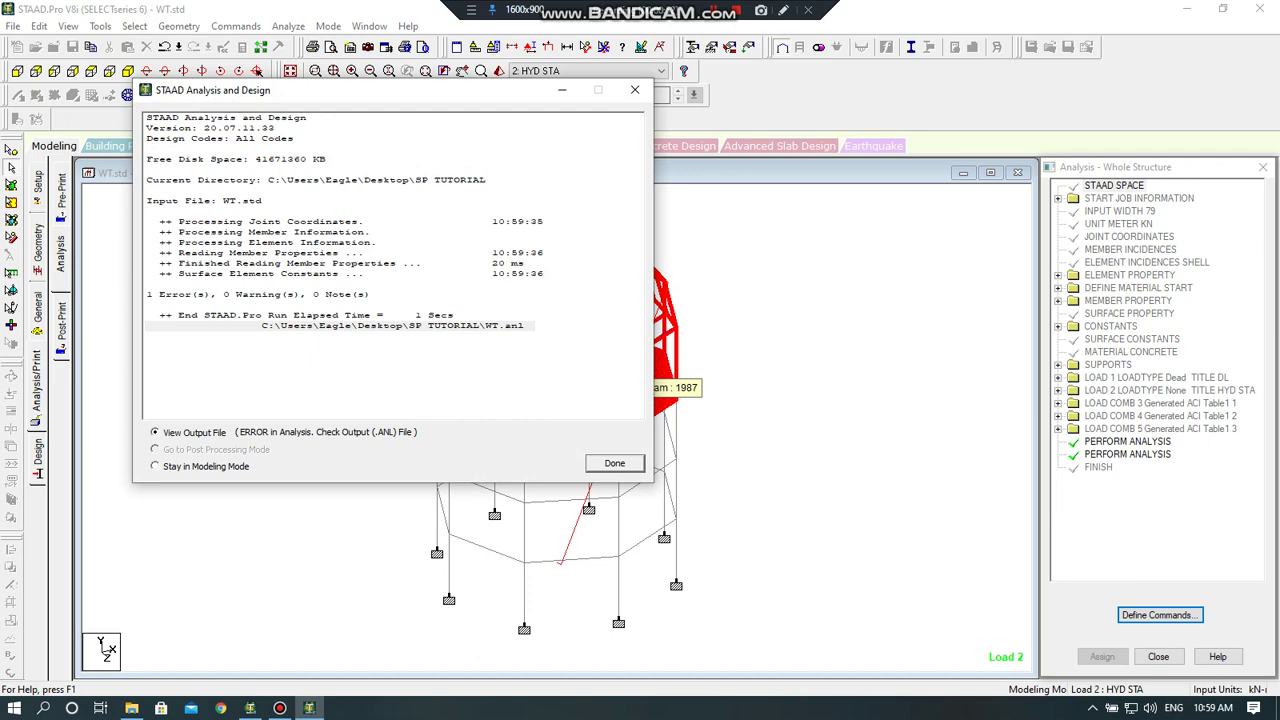
left_click(259, 294)
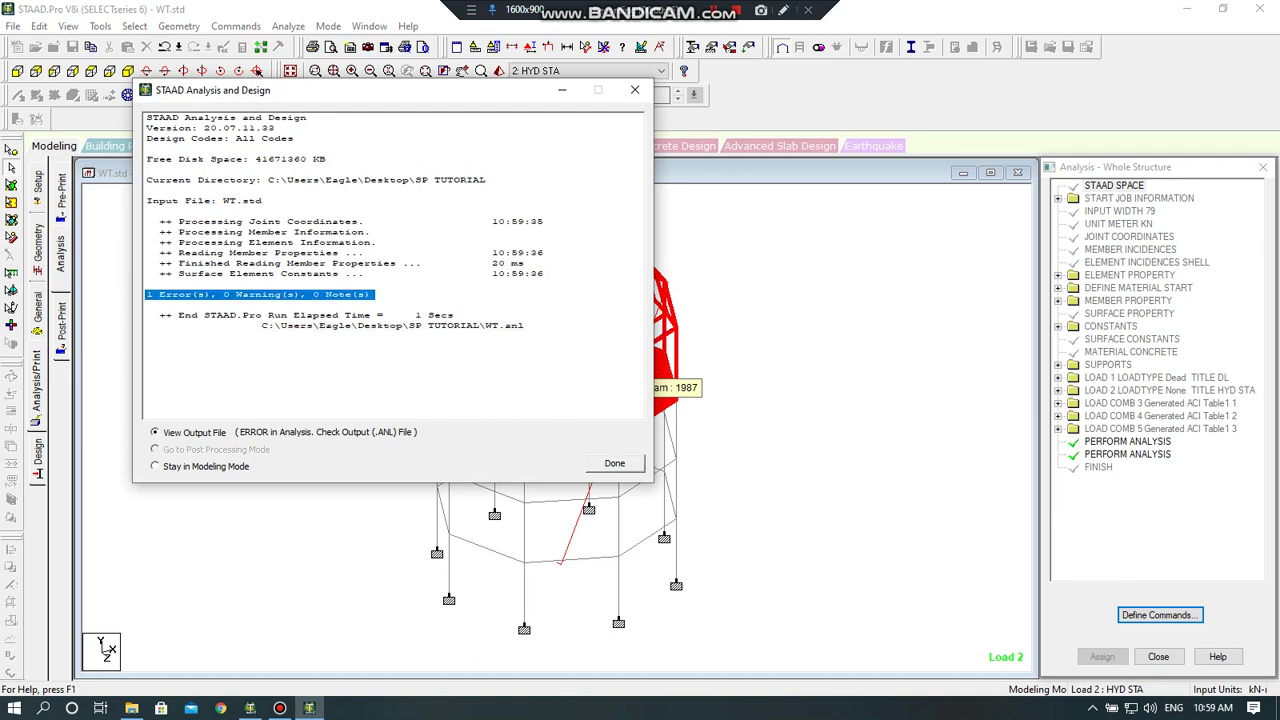
left_click(614, 463)
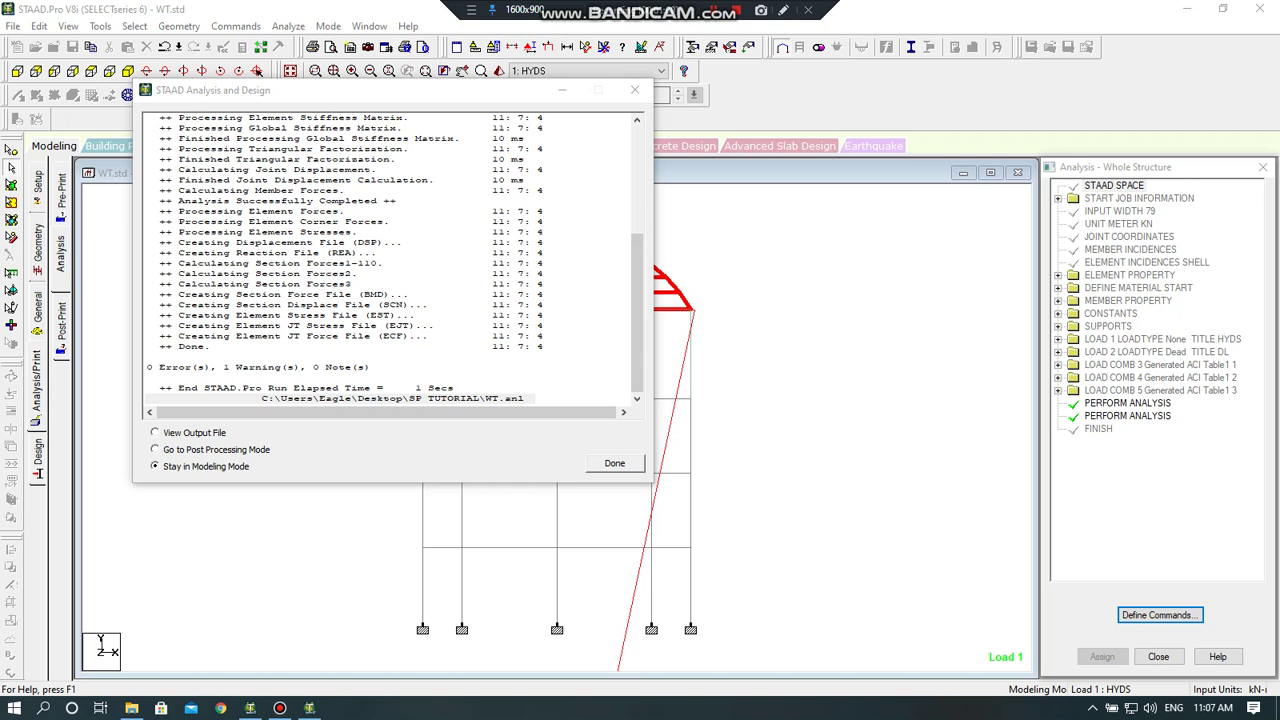
- Open the analysis output file and go to the listed warning in the report
left_click(155, 432)
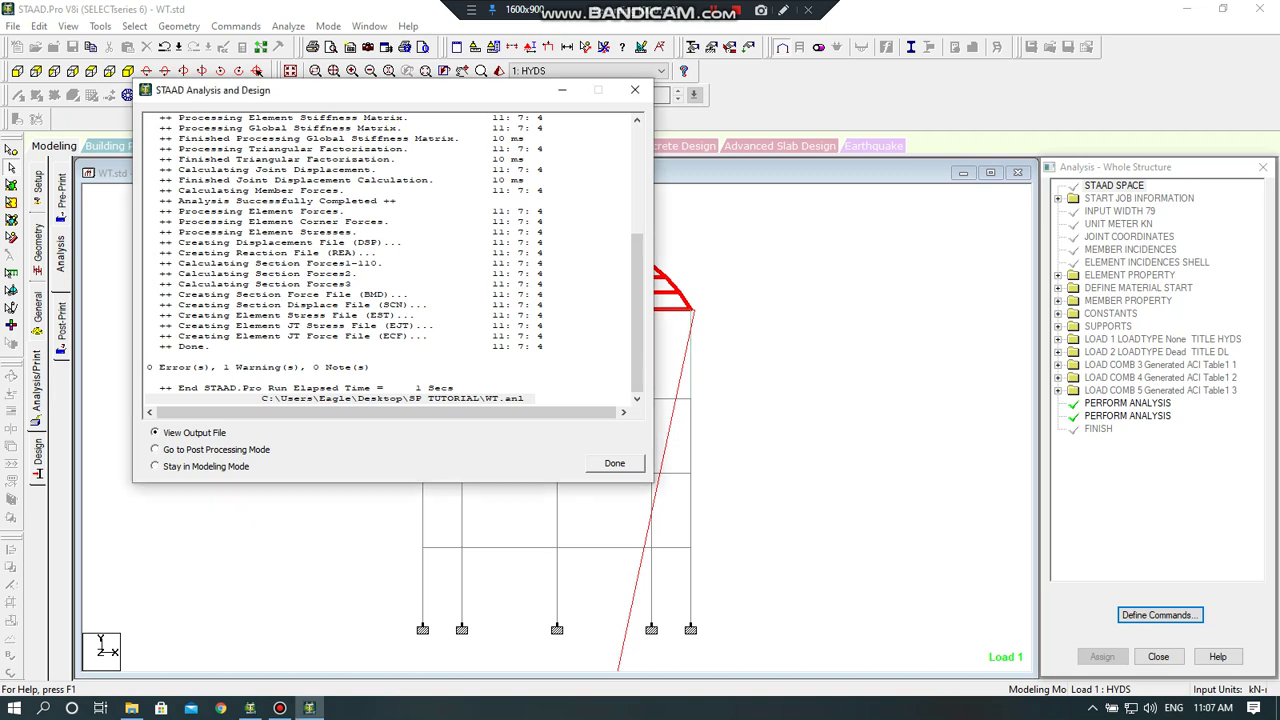
left_click(614, 463)
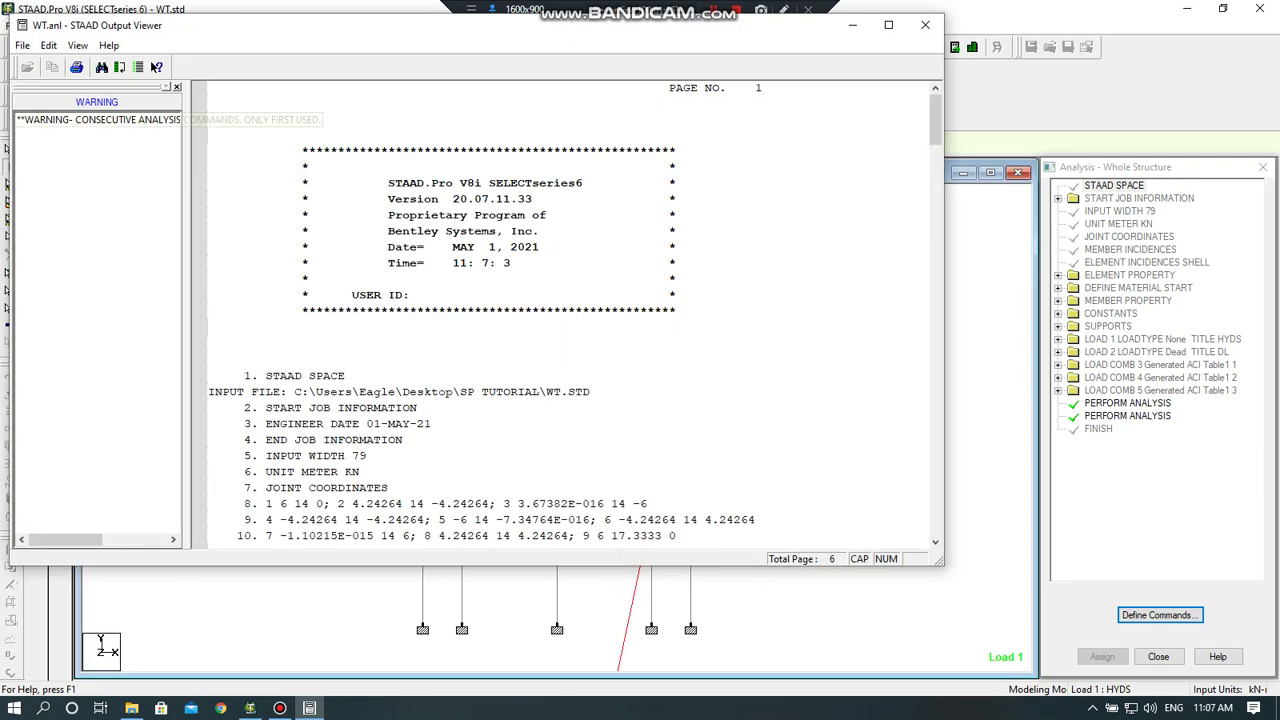
left_click(97, 119)
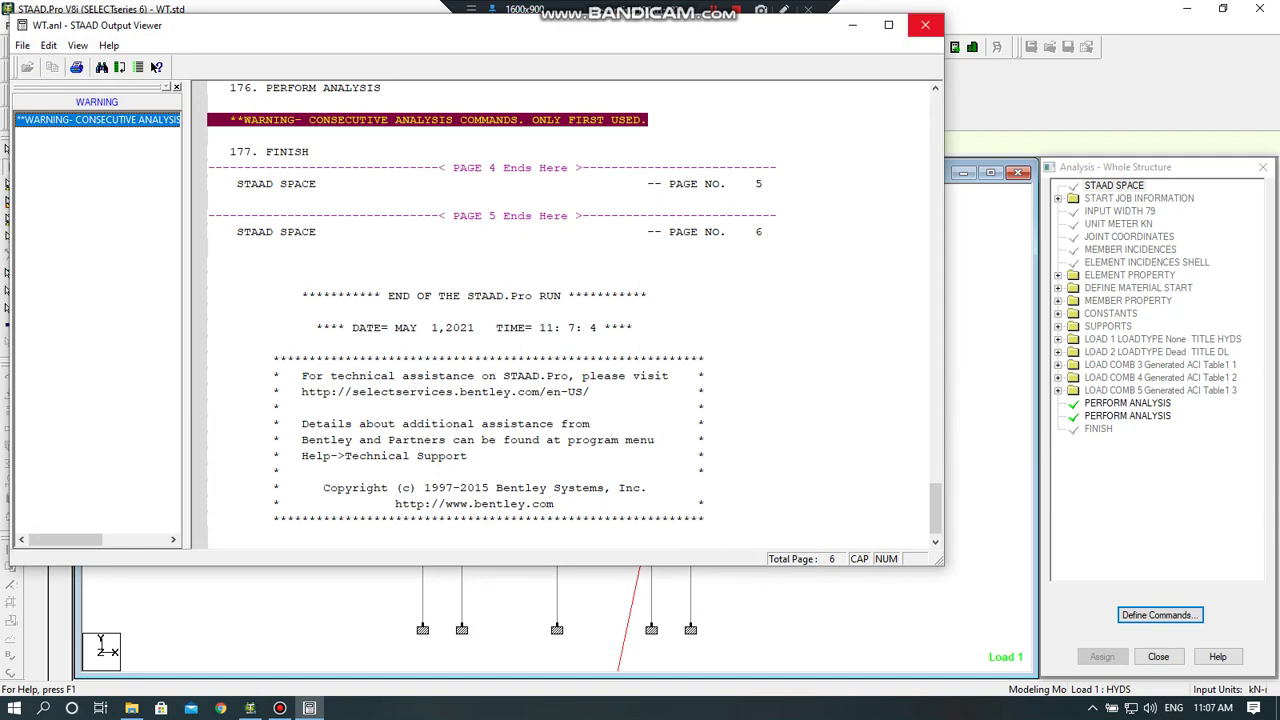
left_click(925, 24)
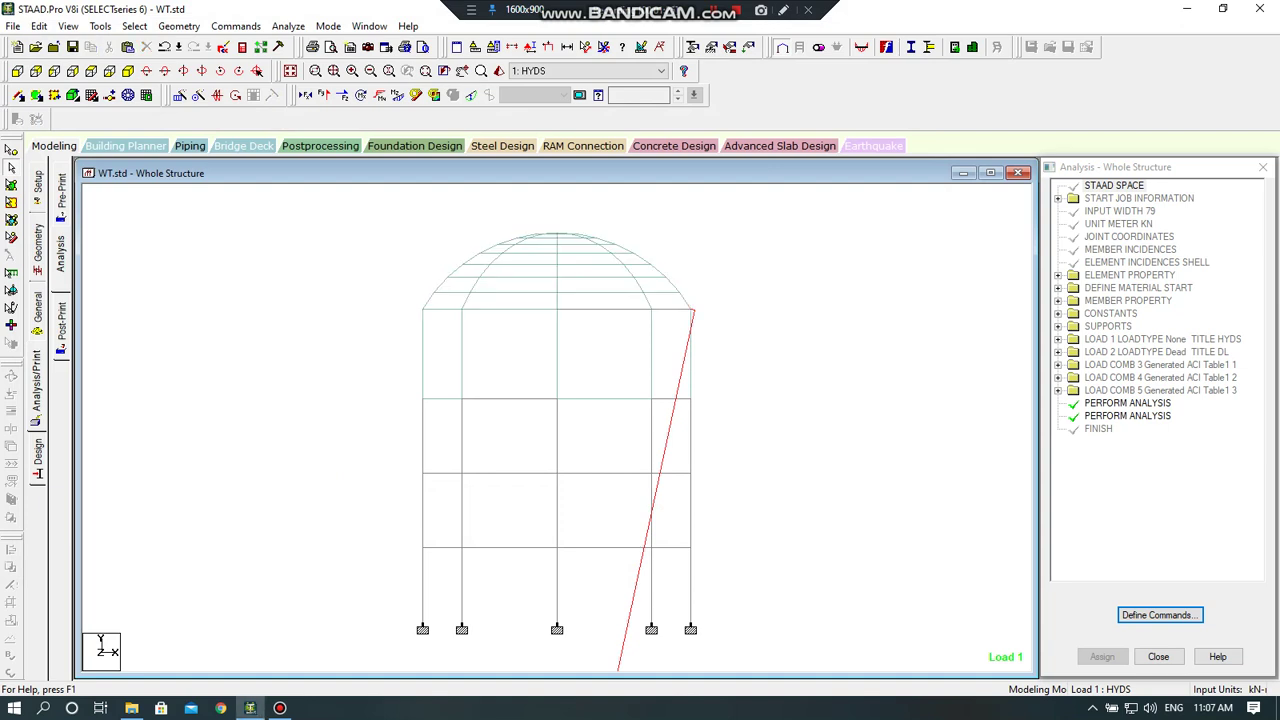
- Enter postprocessing with all five load cases selected and view the deflected shape isometrically
left_click(320, 146)
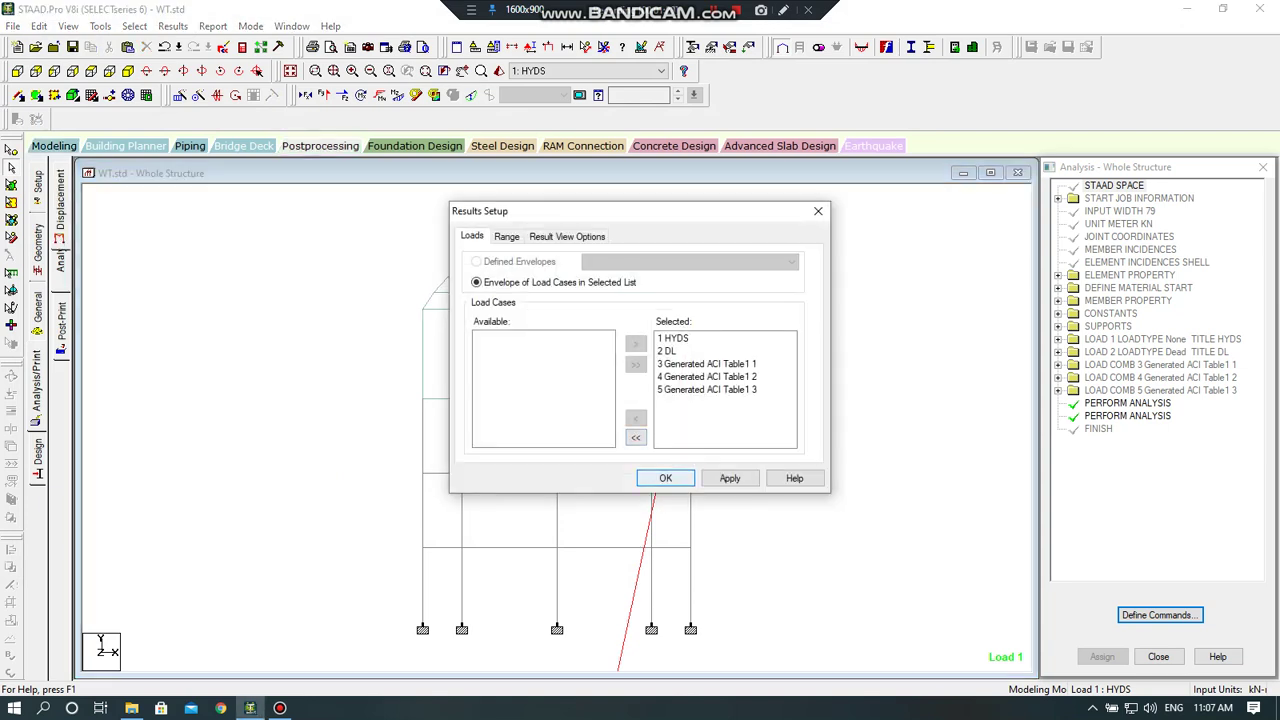
left_click(665, 478)
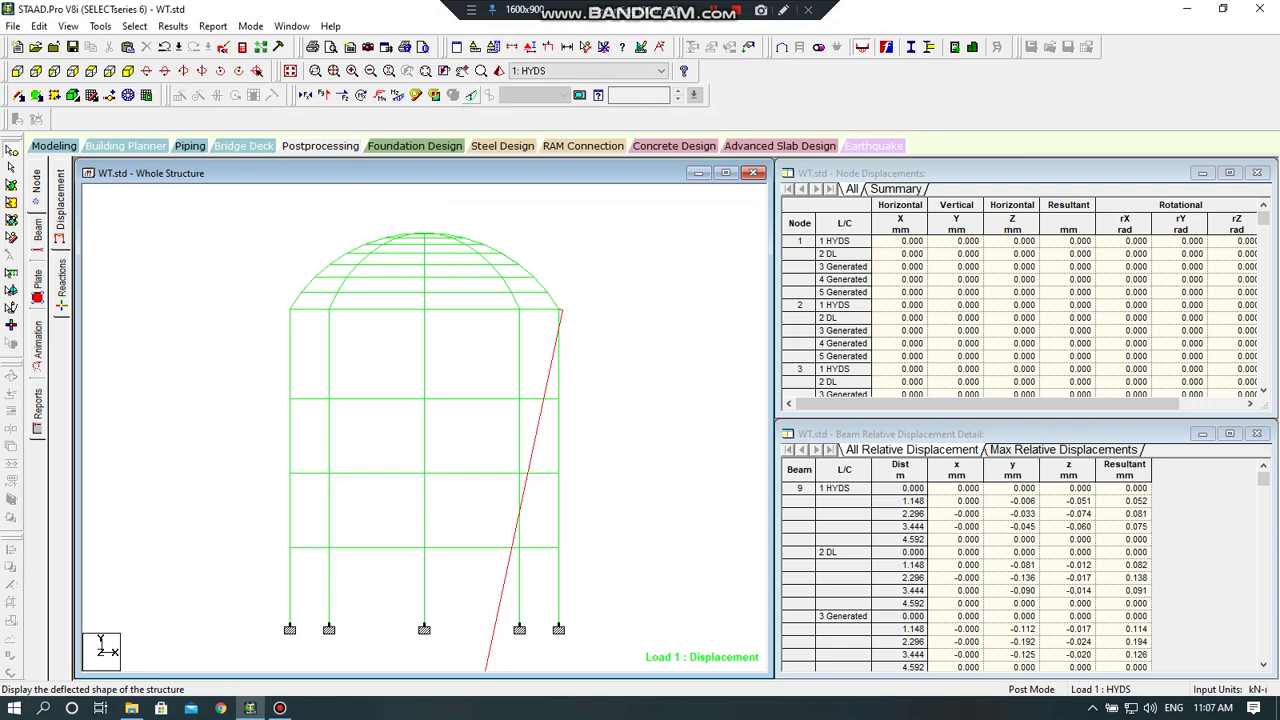
left_click(127, 71)
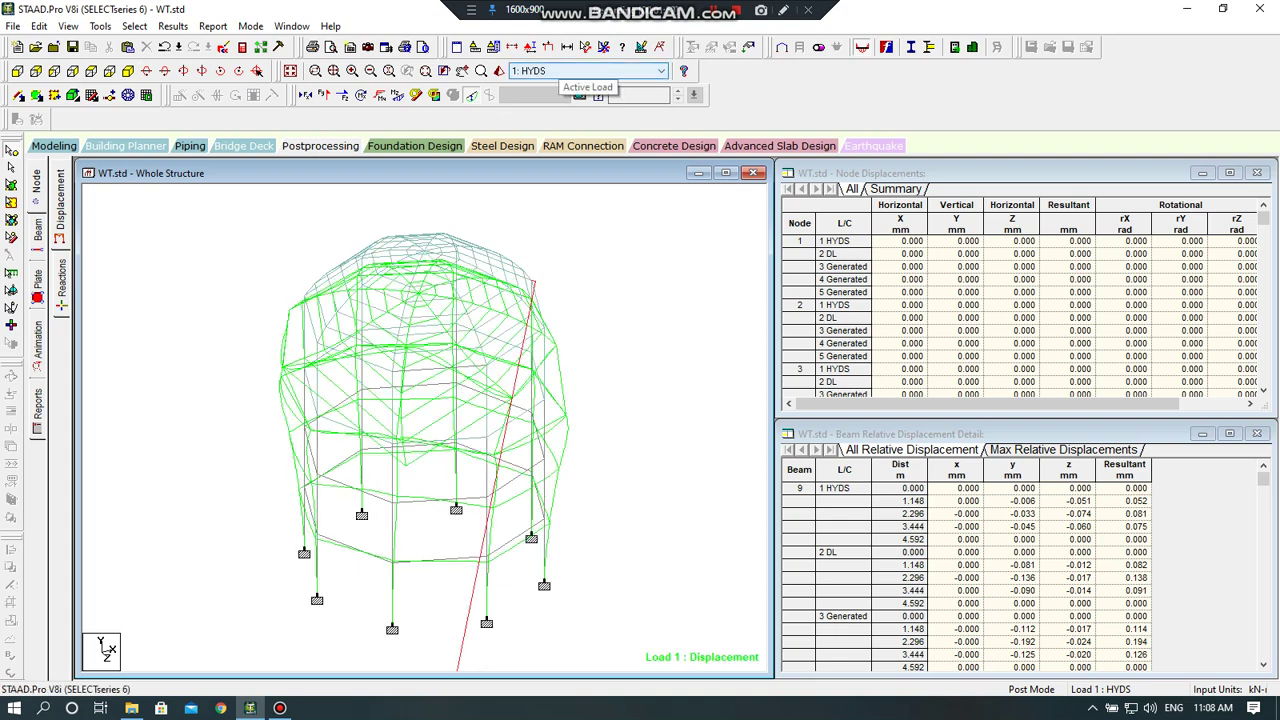
- Display the bending Z, bending Y and shear Y diagrams in turn for load case 2: DL
left_click(585, 71)
key("Return")
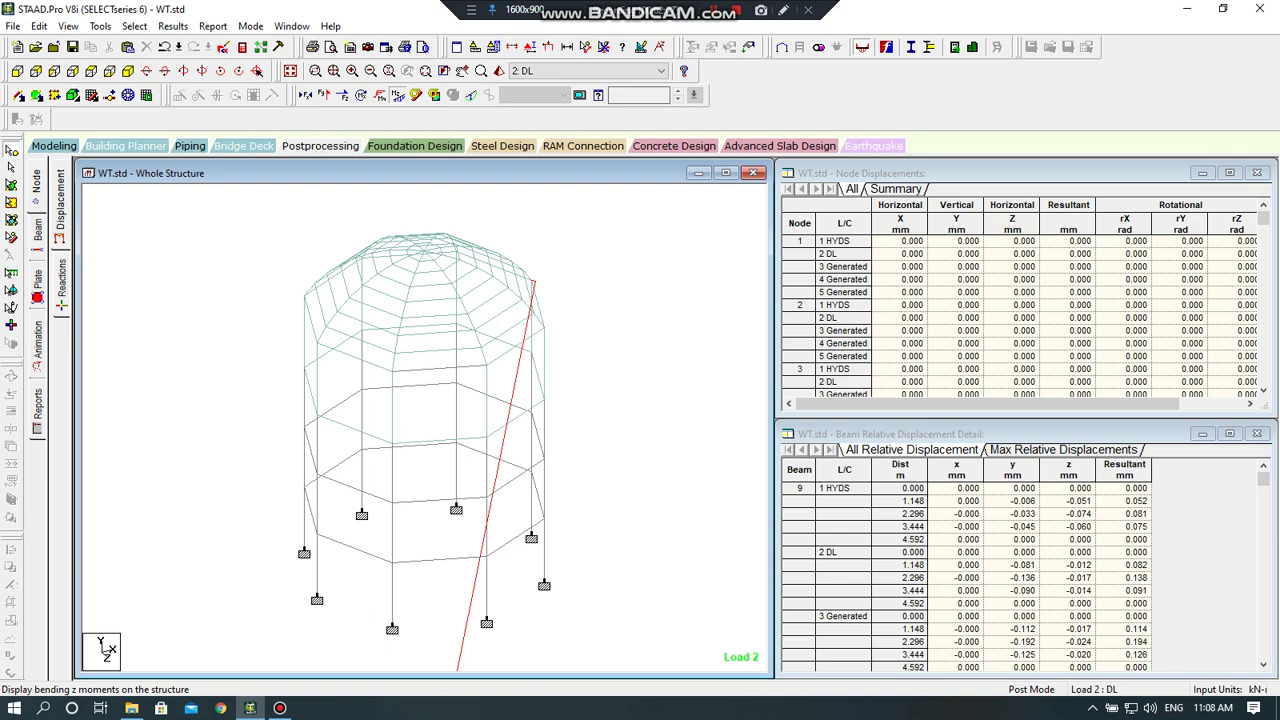
left_click(416, 95)
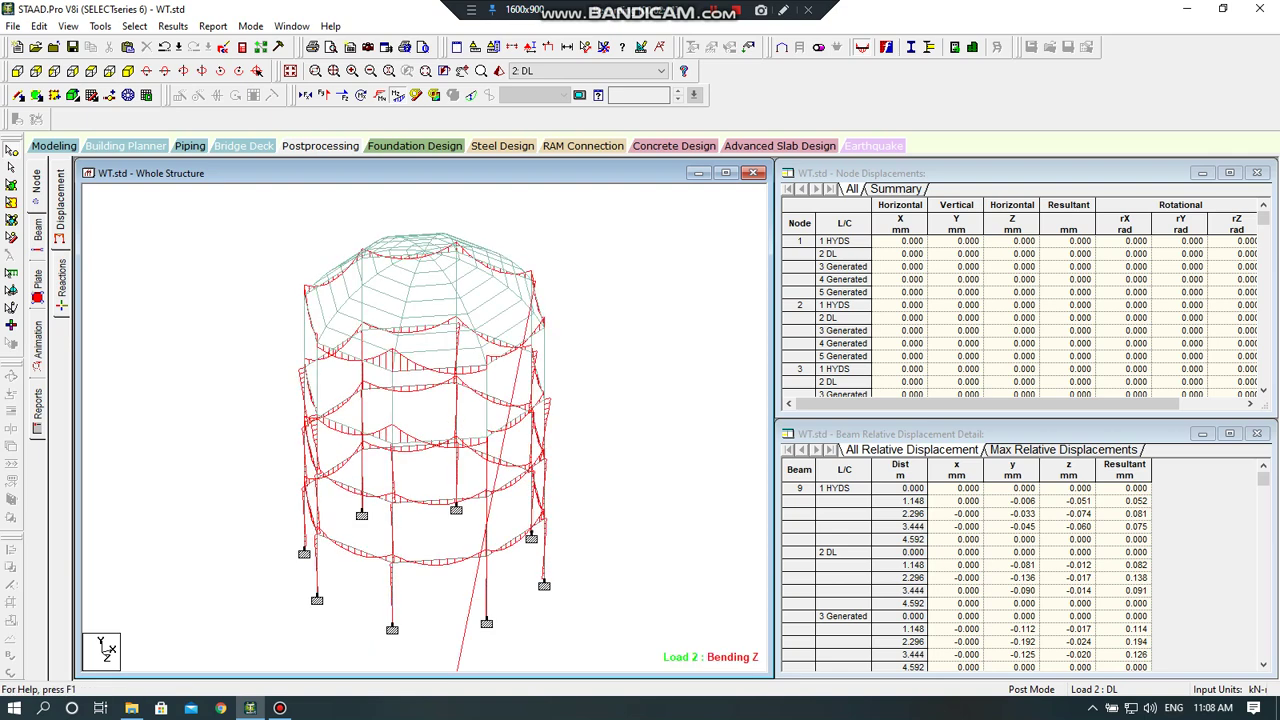
left_click(380, 95)
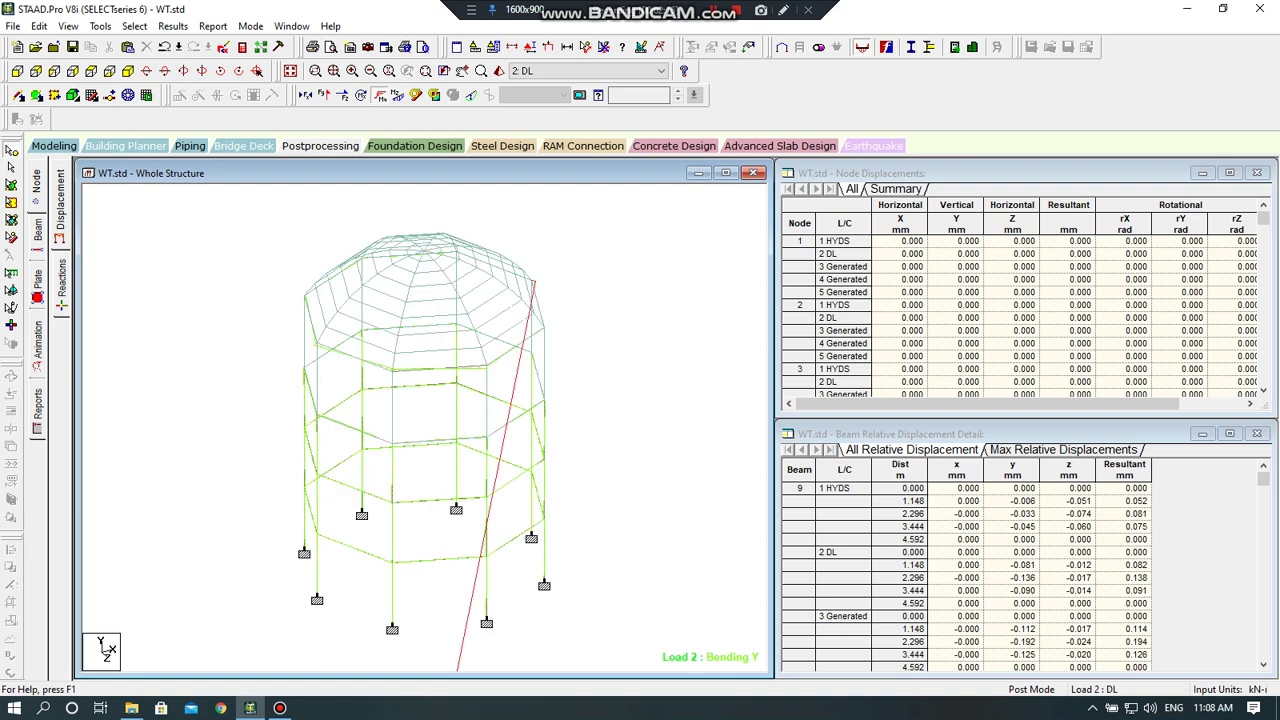
left_click(380, 95)
left_click(323, 95)
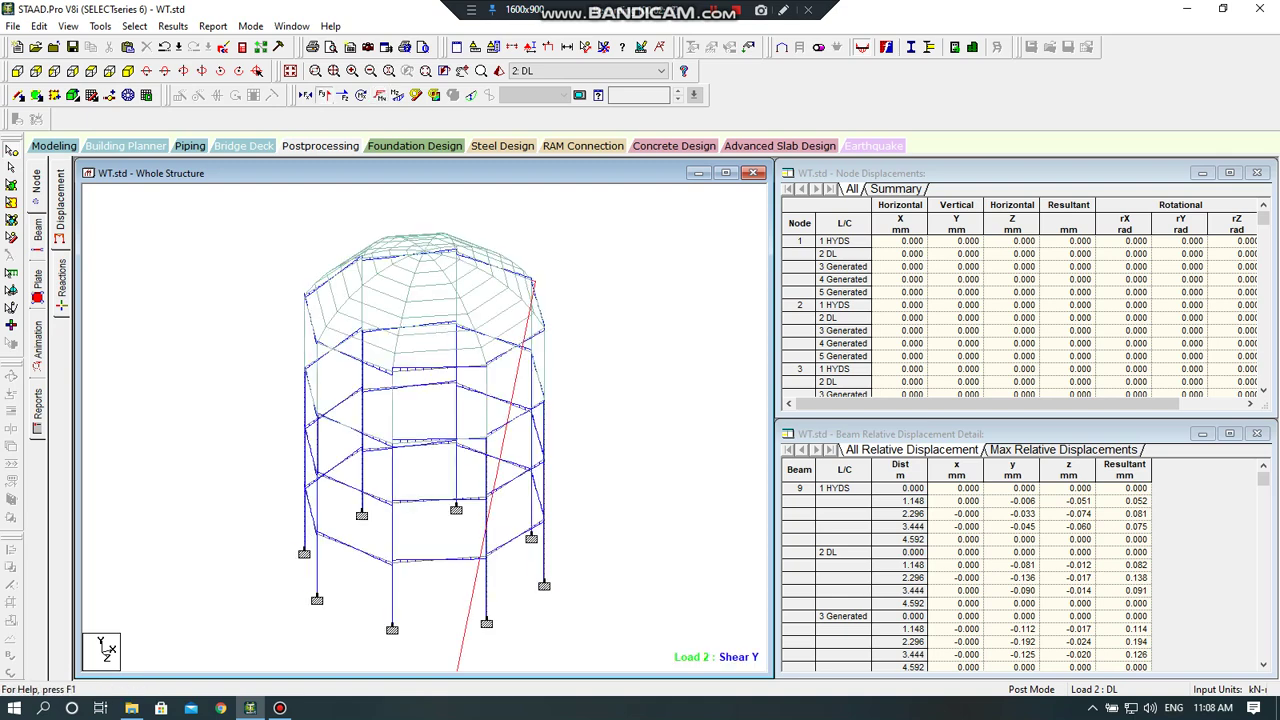
scroll(424, 431, "down", 1)
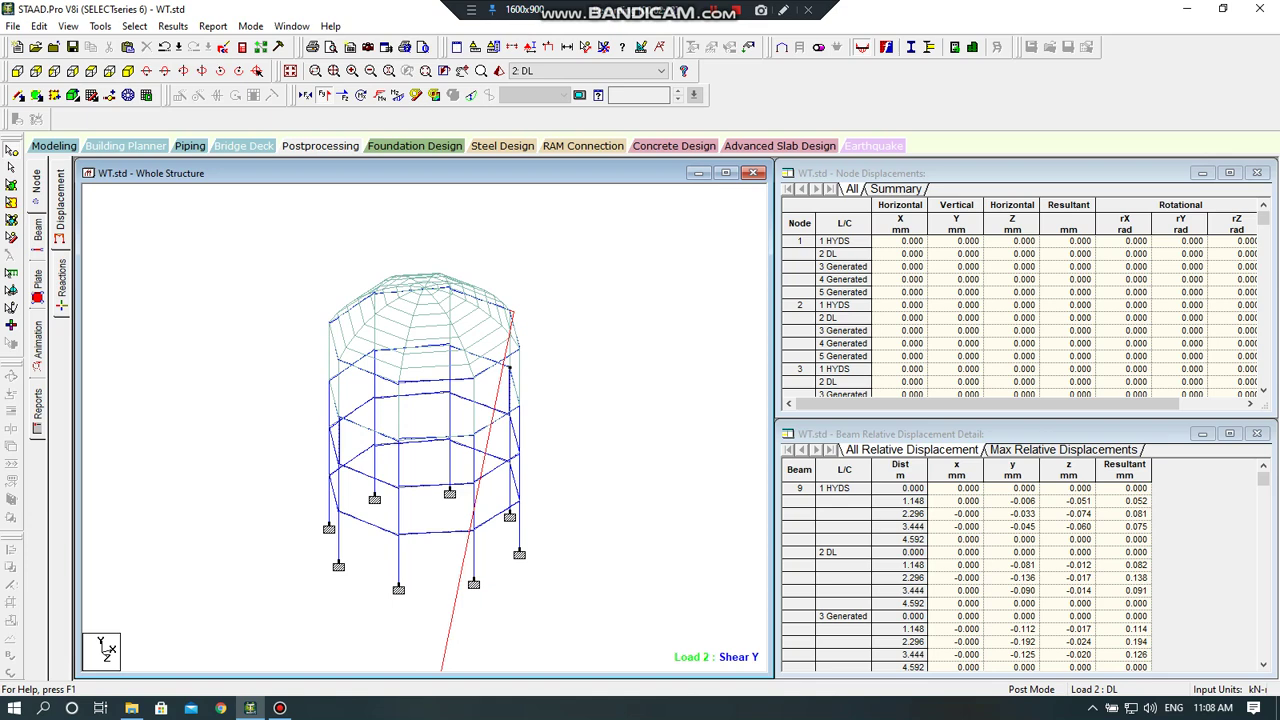
- Return to modeling and open the concrete design settings with ACI 318 2011 as the current code
left_click(53, 146)
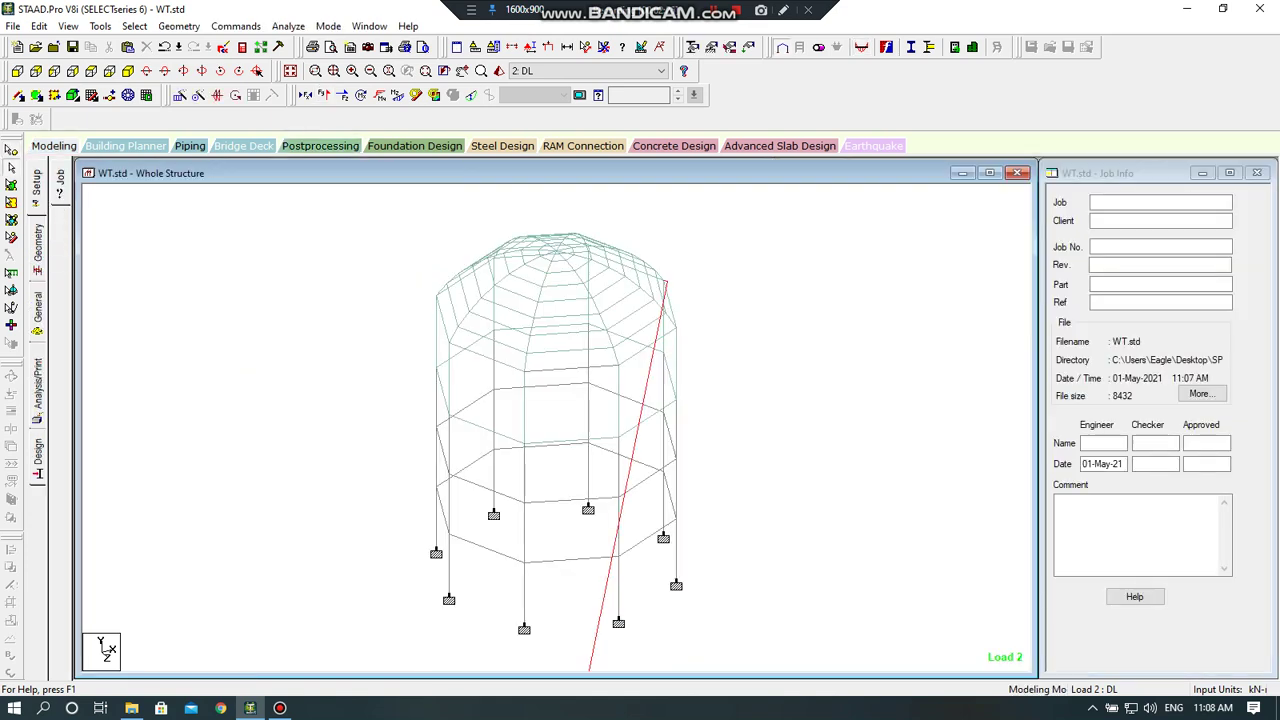
left_click(37, 314)
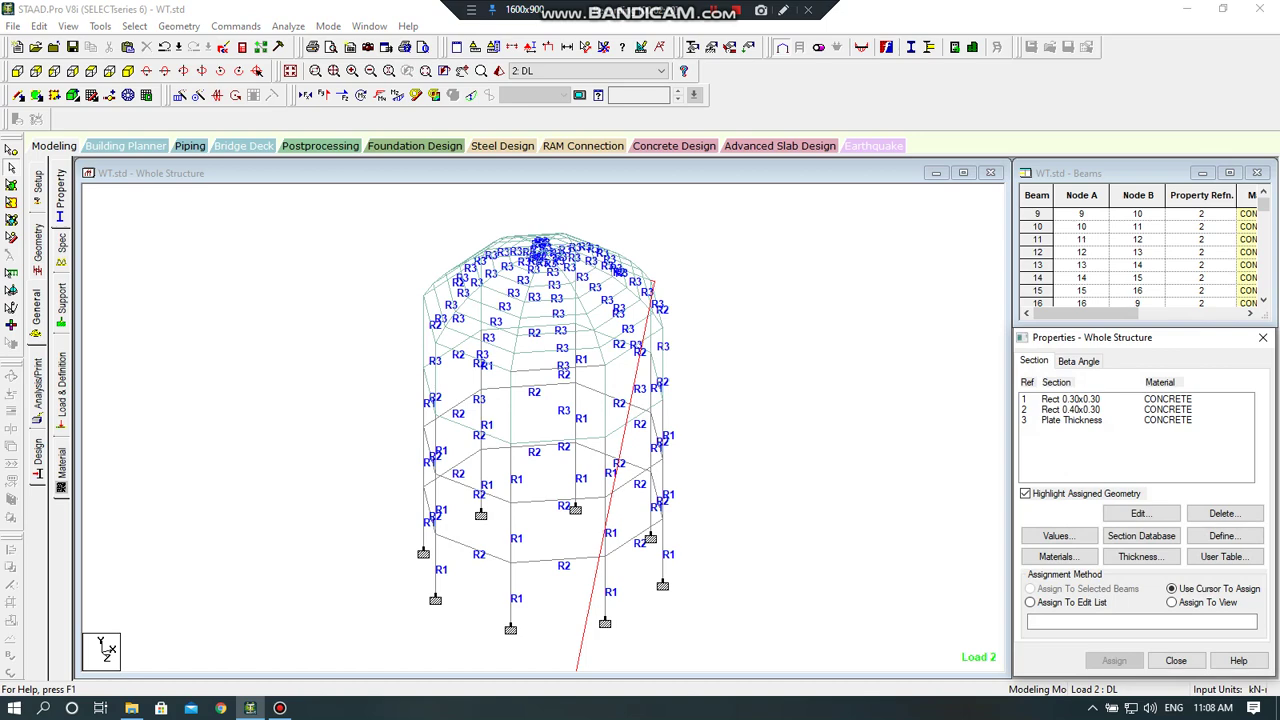
left_click(37, 452)
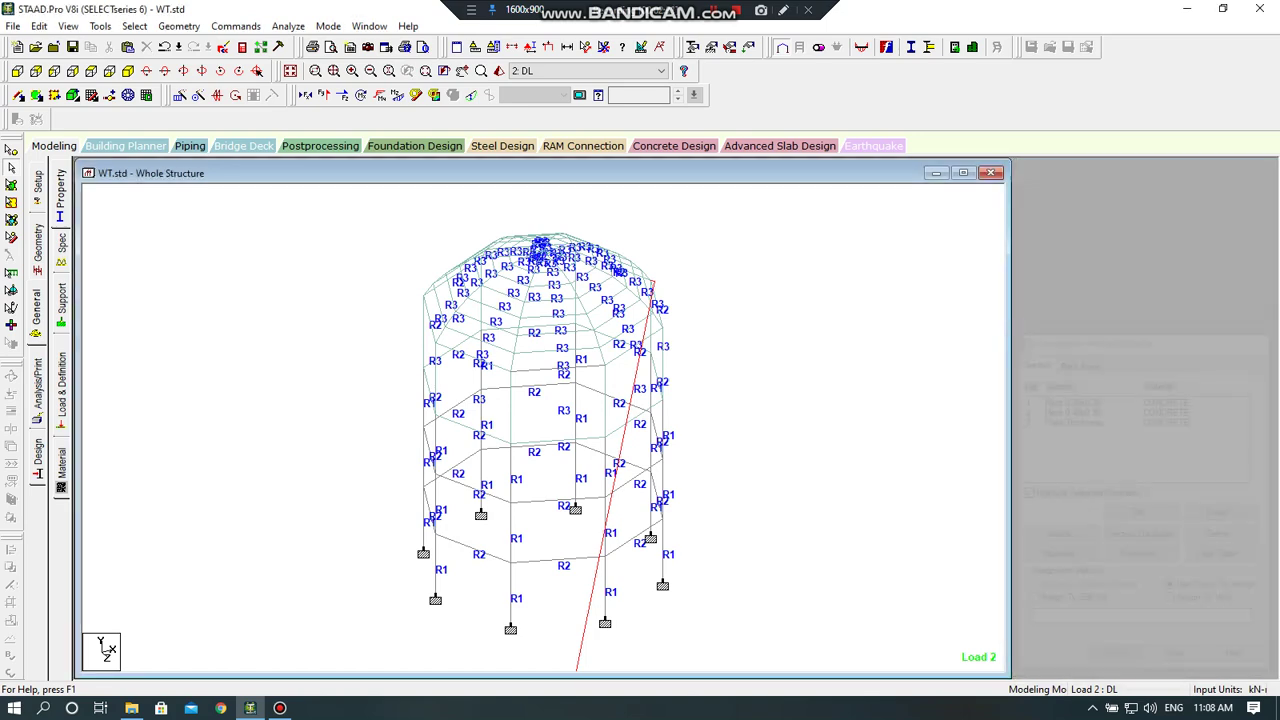
left_click(61, 242)
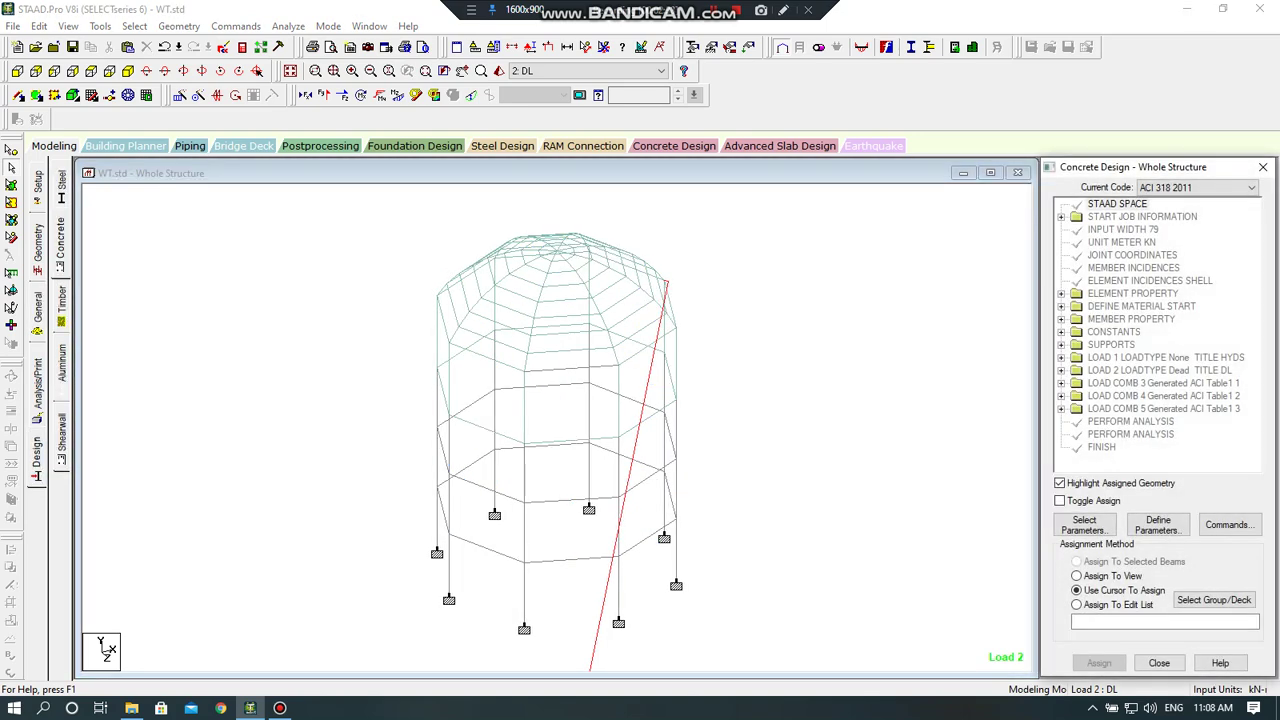
left_click(1200, 187)
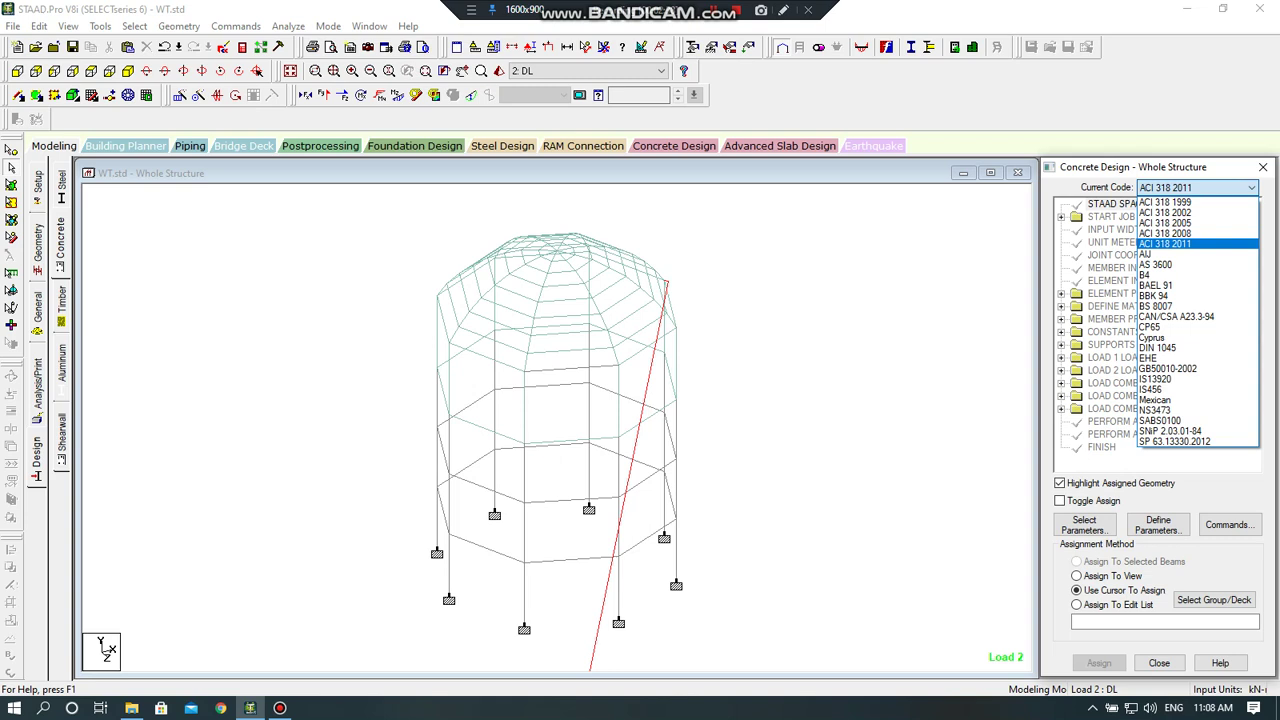
left_click(1166, 243)
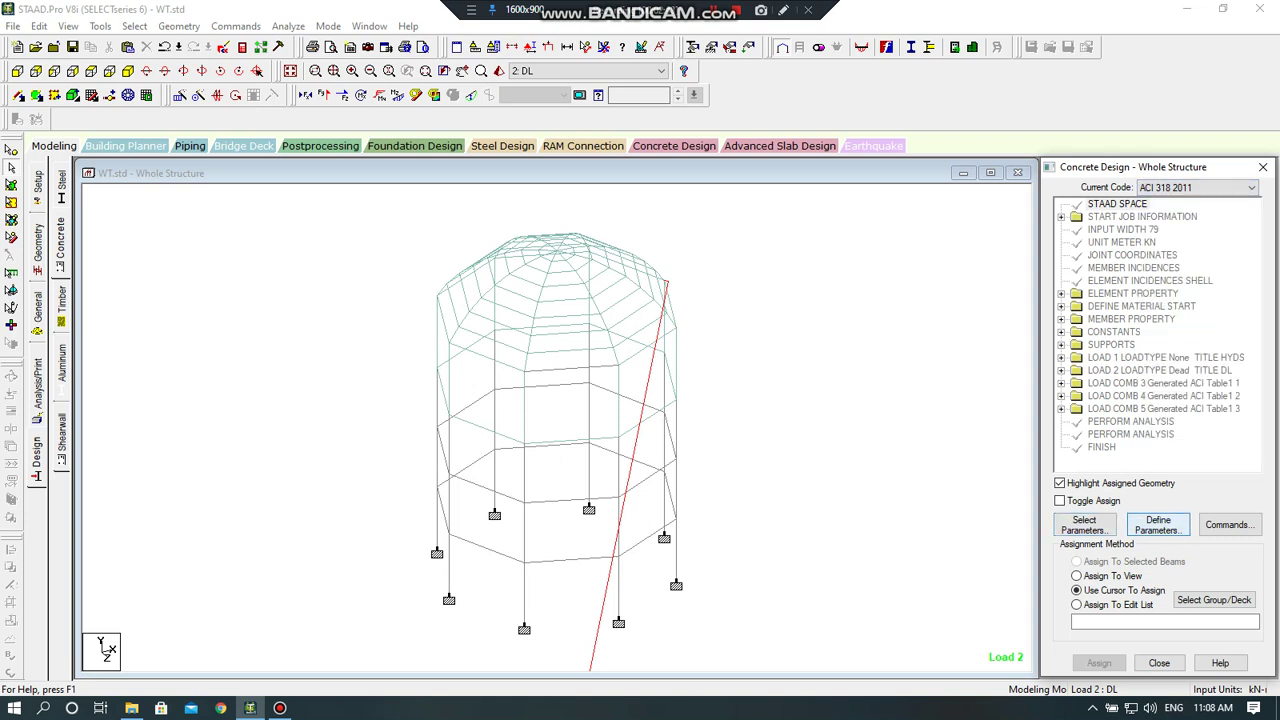
- Add the concrete design parameters CLB at 0.0381 m and FC at 30000 kN/m2
left_click(1157, 524)
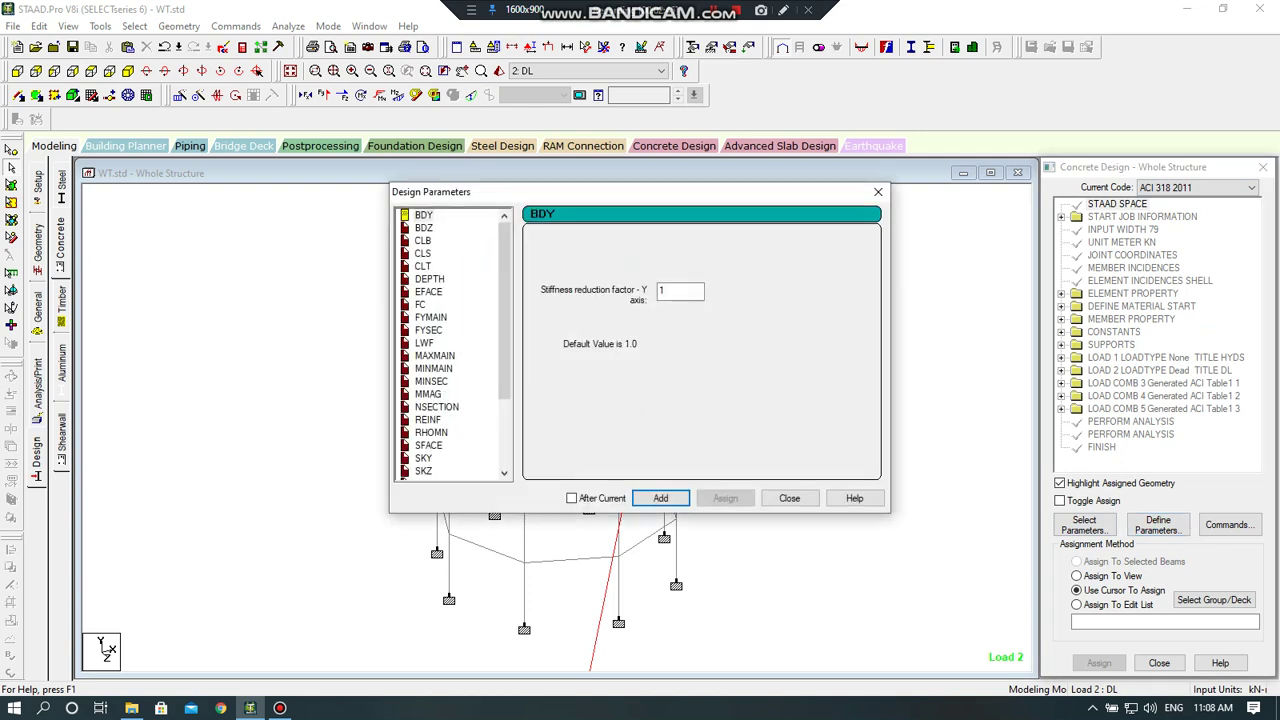
left_click(422, 240)
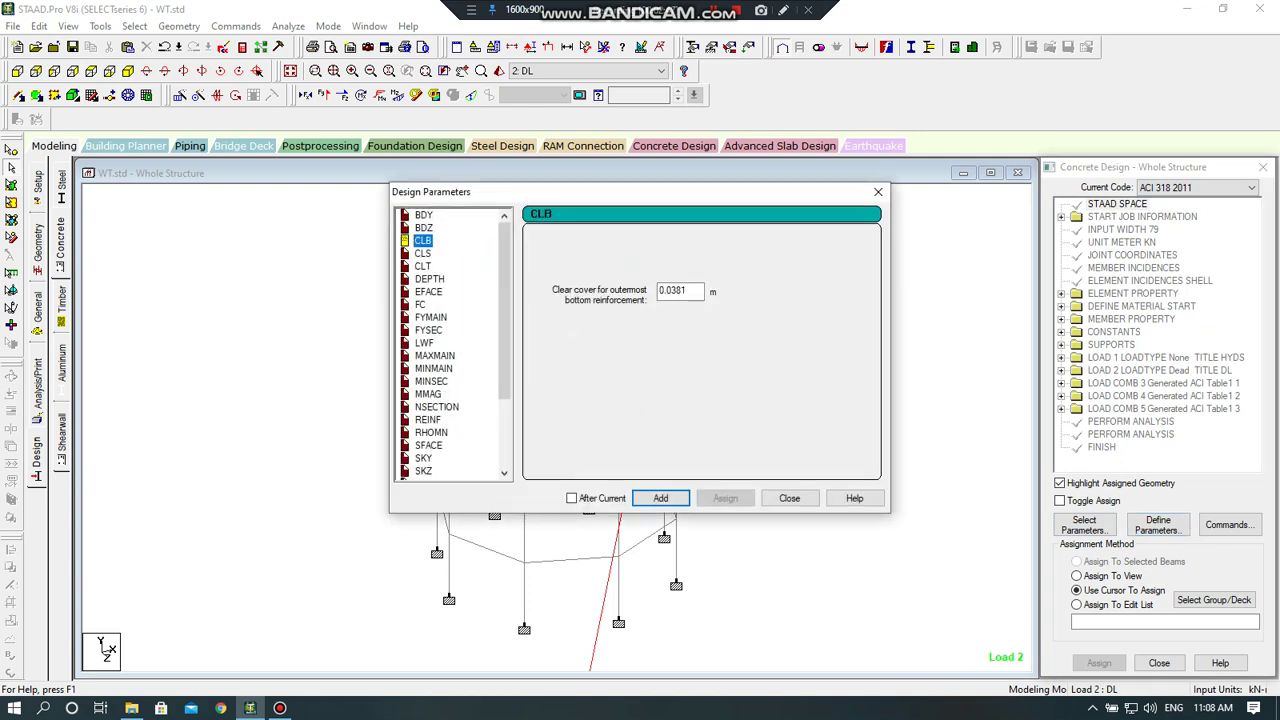
left_click(660, 497)
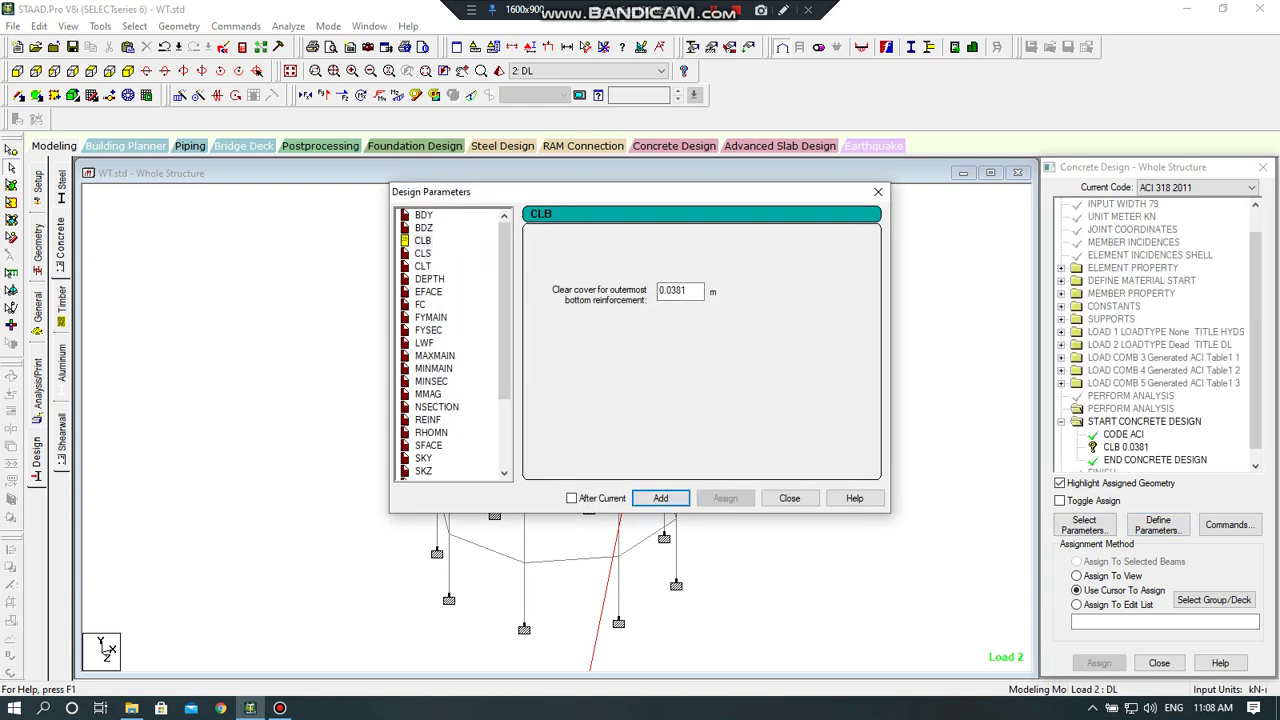
left_click(420, 304)
double_click(692, 291)
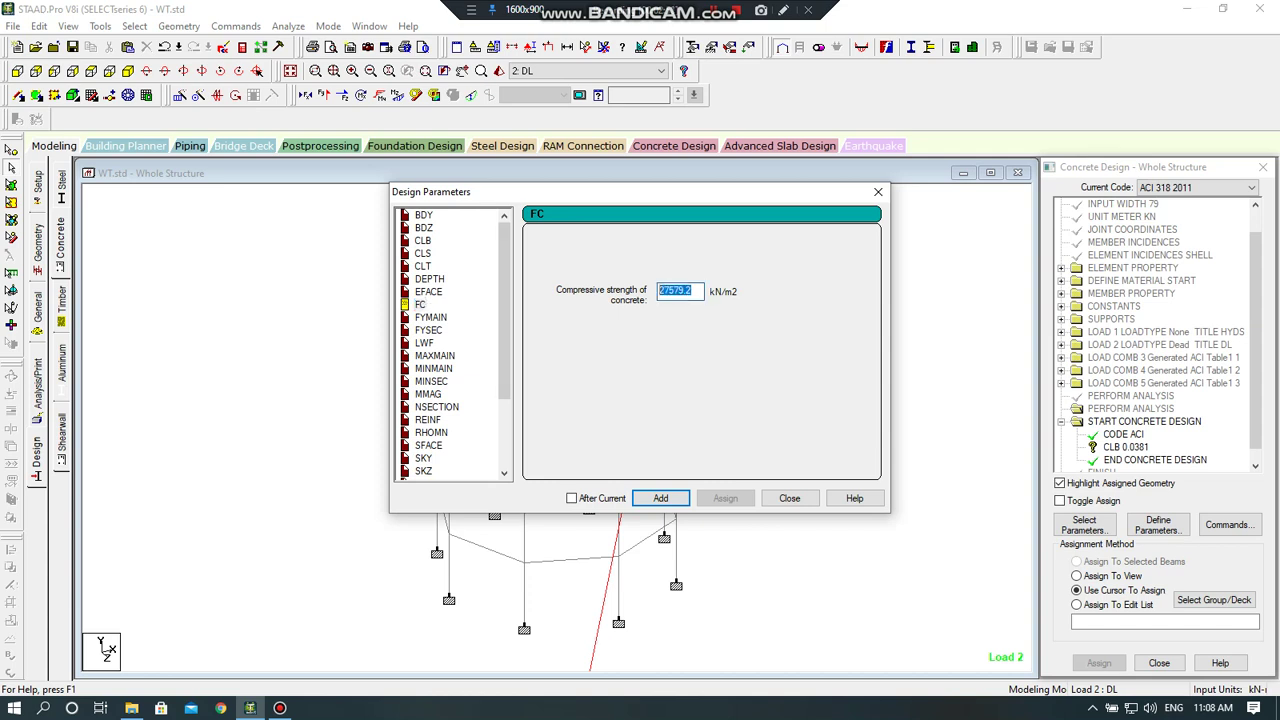
type("30000")
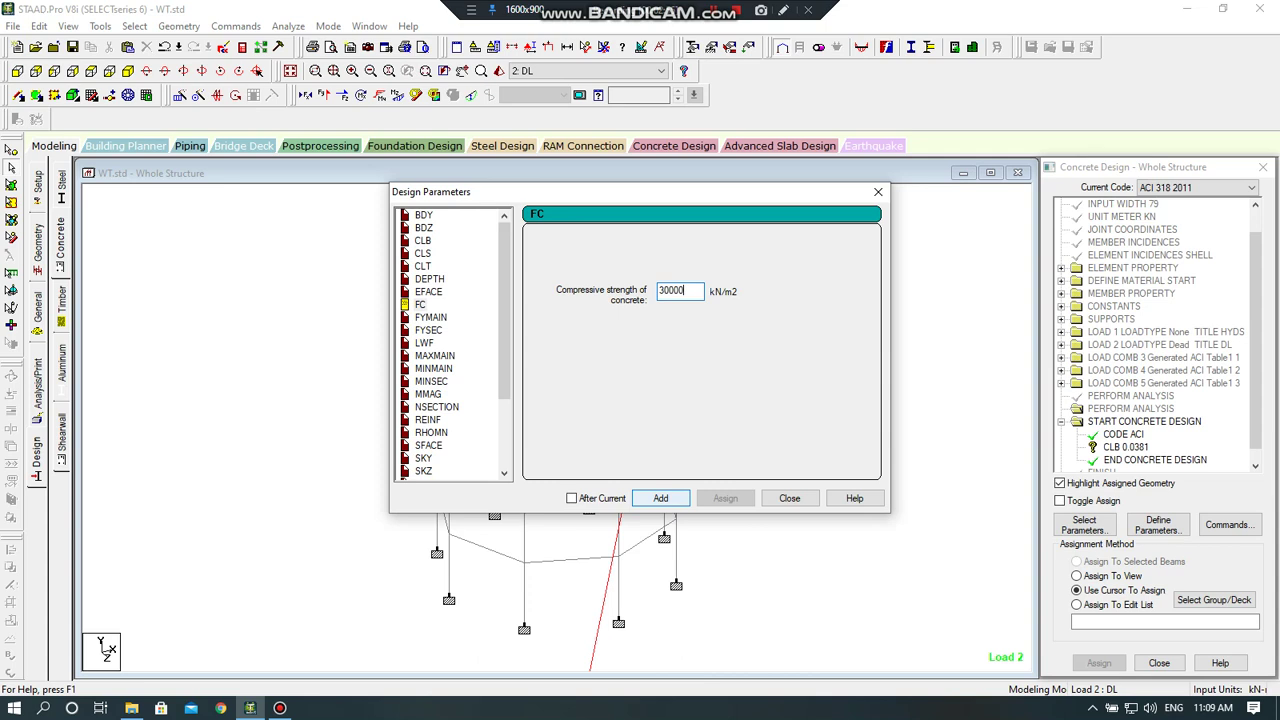
left_click(660, 497)
- Add FYMAIN and FYSEC design parameters, each with a steel yield strength of 550000 kN/m2
left_click(430, 317)
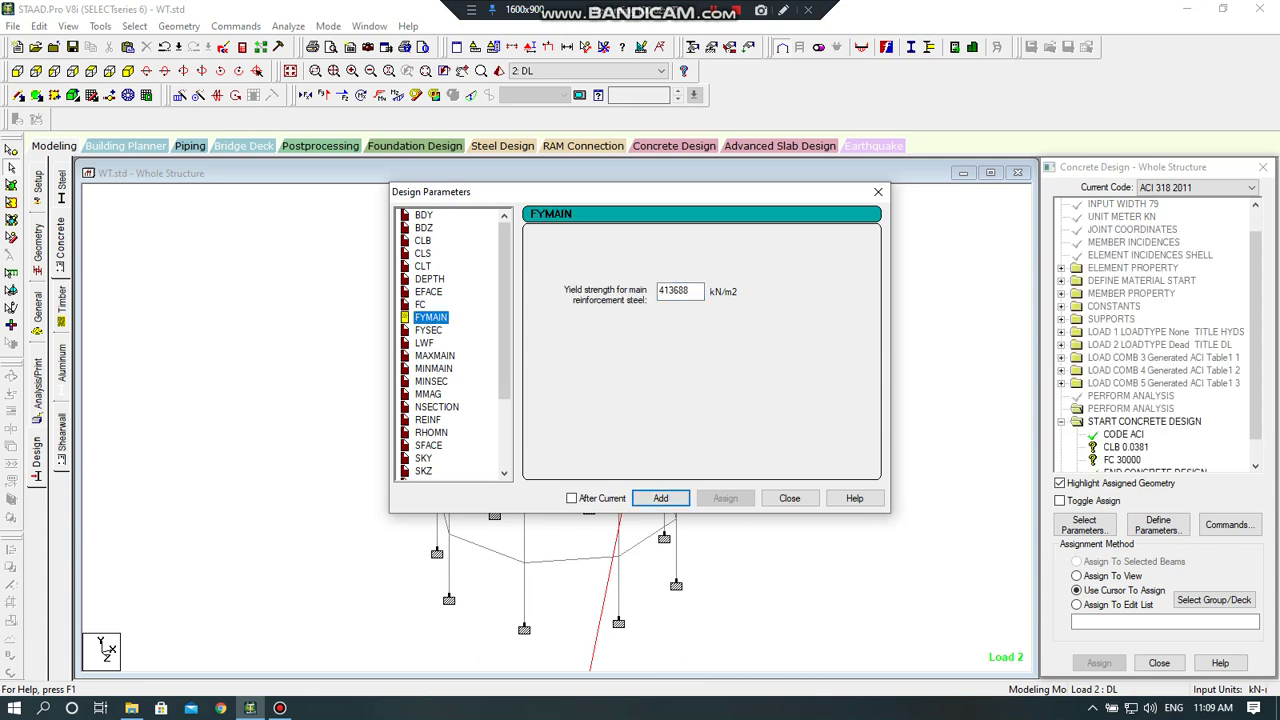
key("Tab")
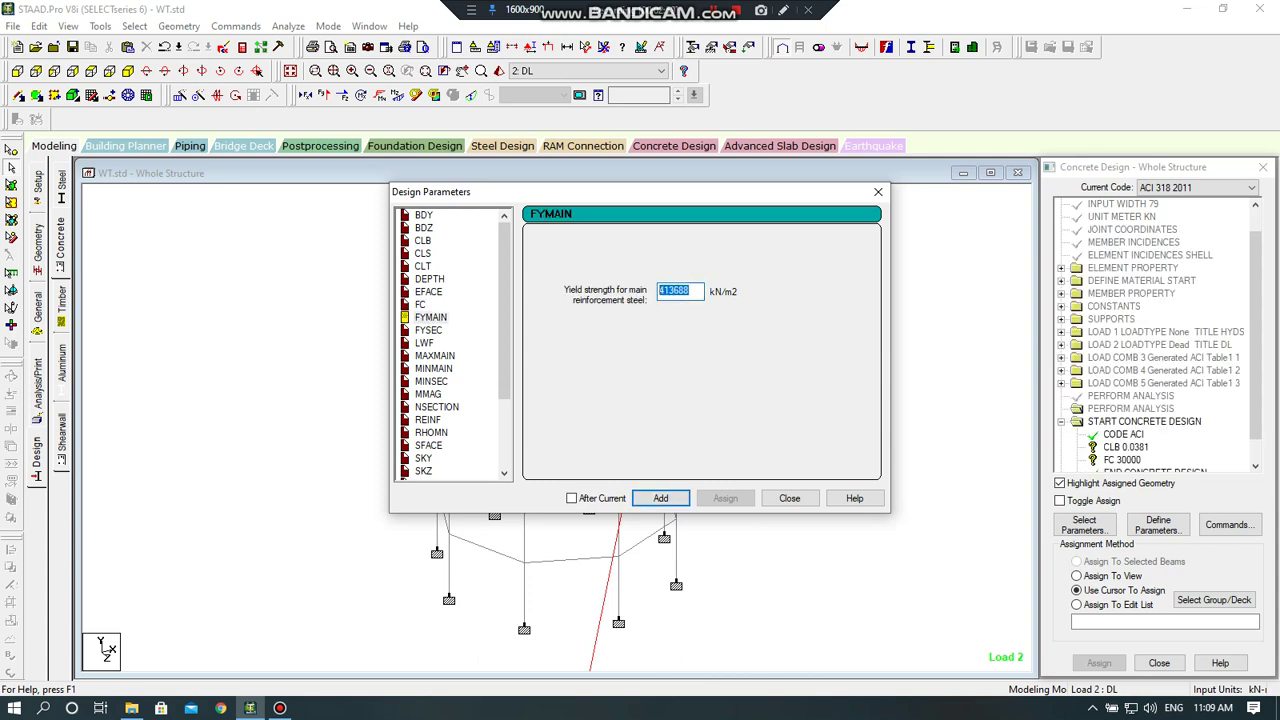
type("550000")
left_click(660, 497)
left_click(428, 330)
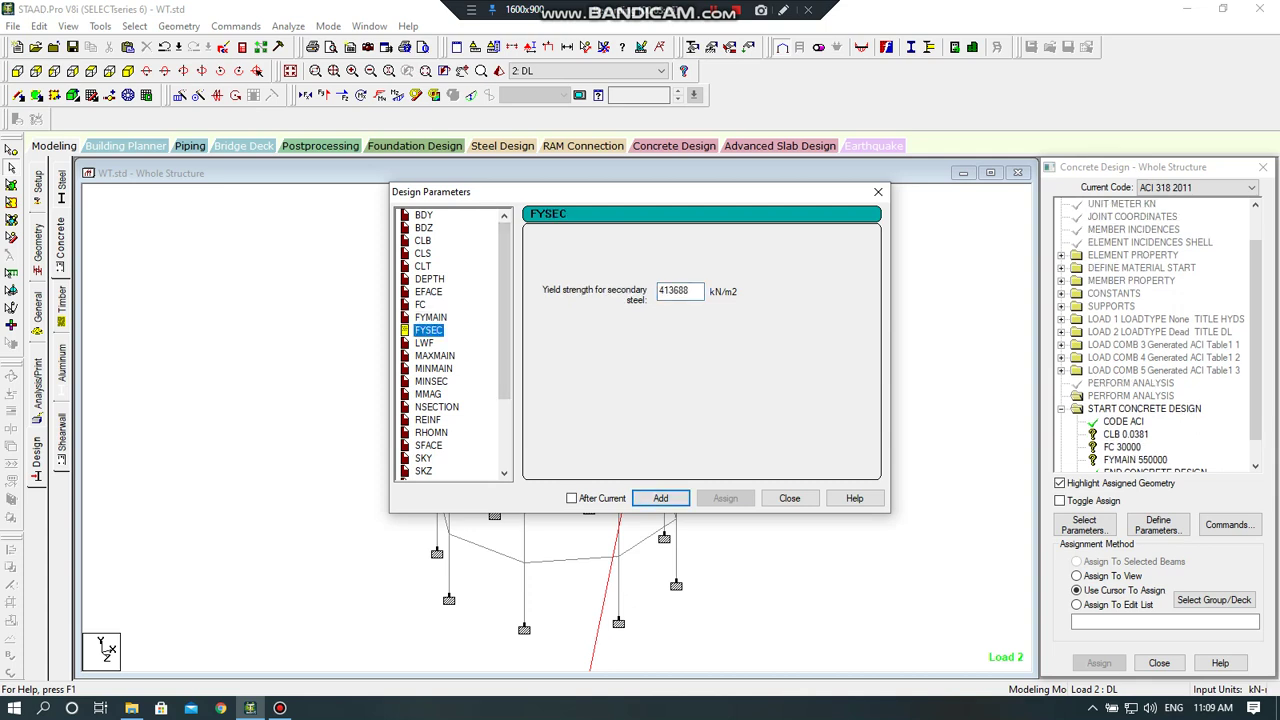
key("Tab")
type("550000")
key("Return")
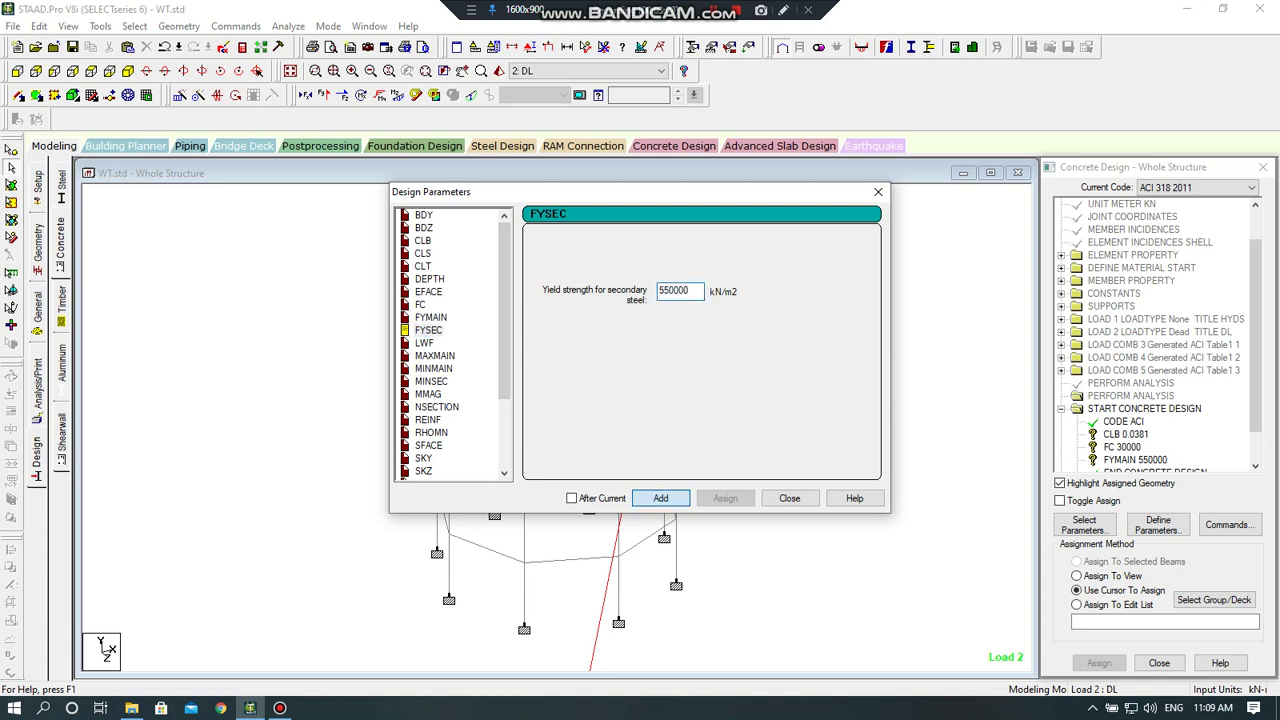
- Add the main reinforcement bar size limits MAXMAIN 20 and MINMAIN 16, and finish defining parameters
left_click(433, 368)
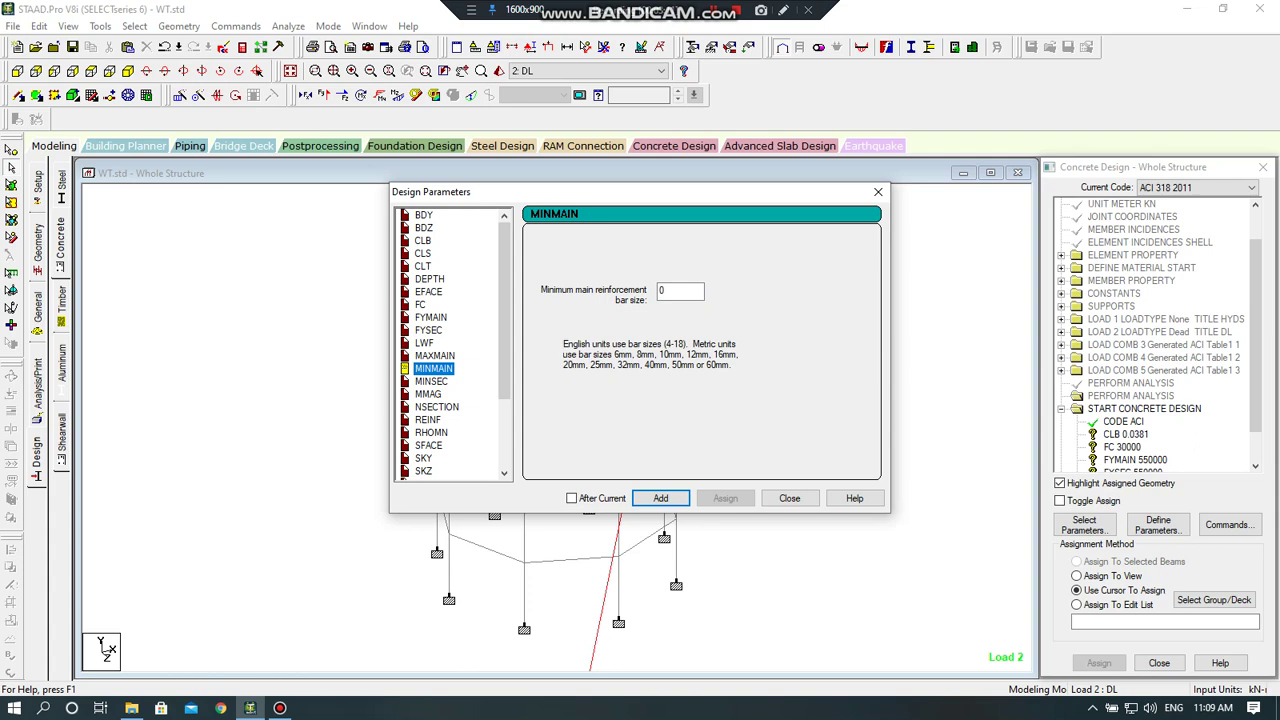
key("Up")
key("Tab")
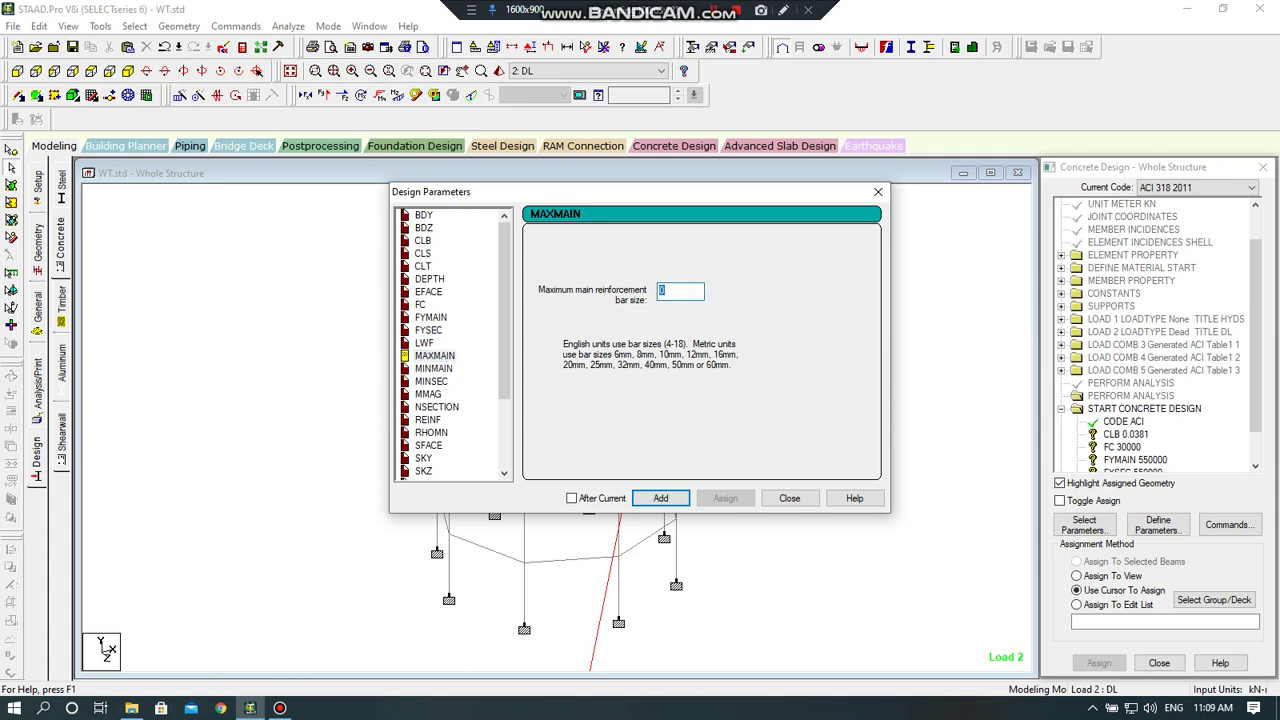
type("20")
left_click(660, 497)
left_click(433, 368)
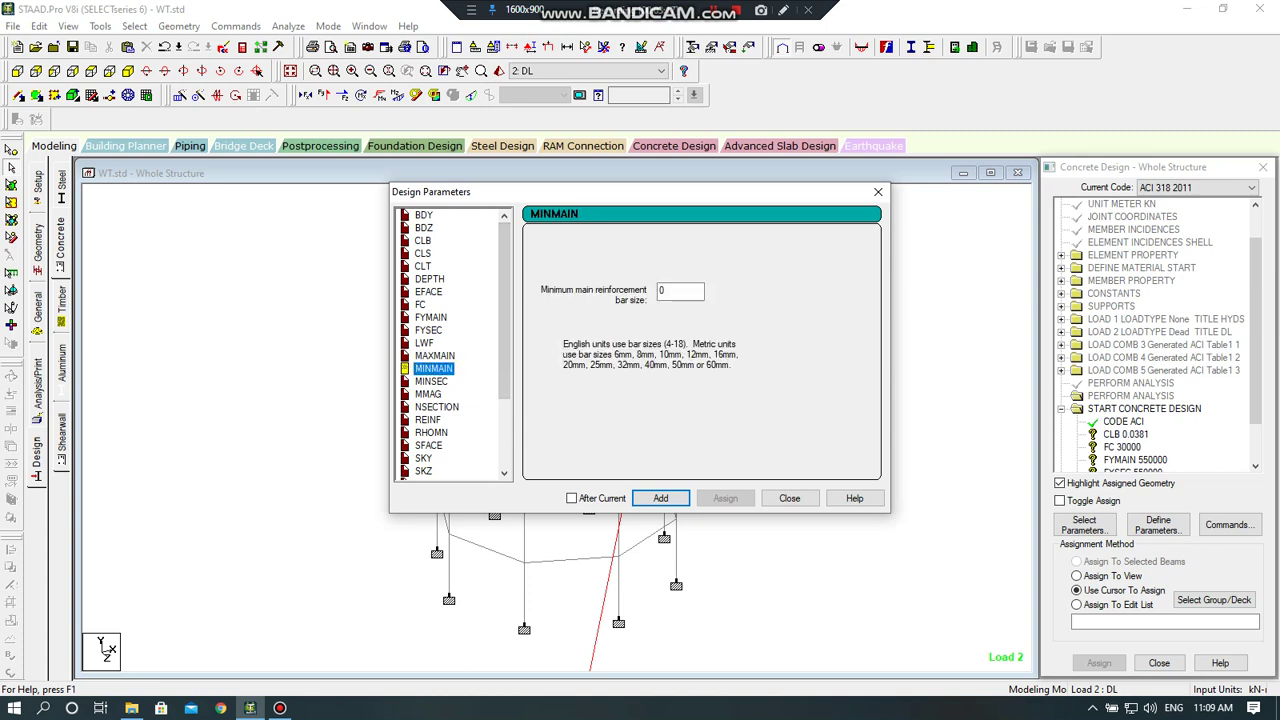
key("Tab")
type("1")
scroll(453, 345, "down", 3)
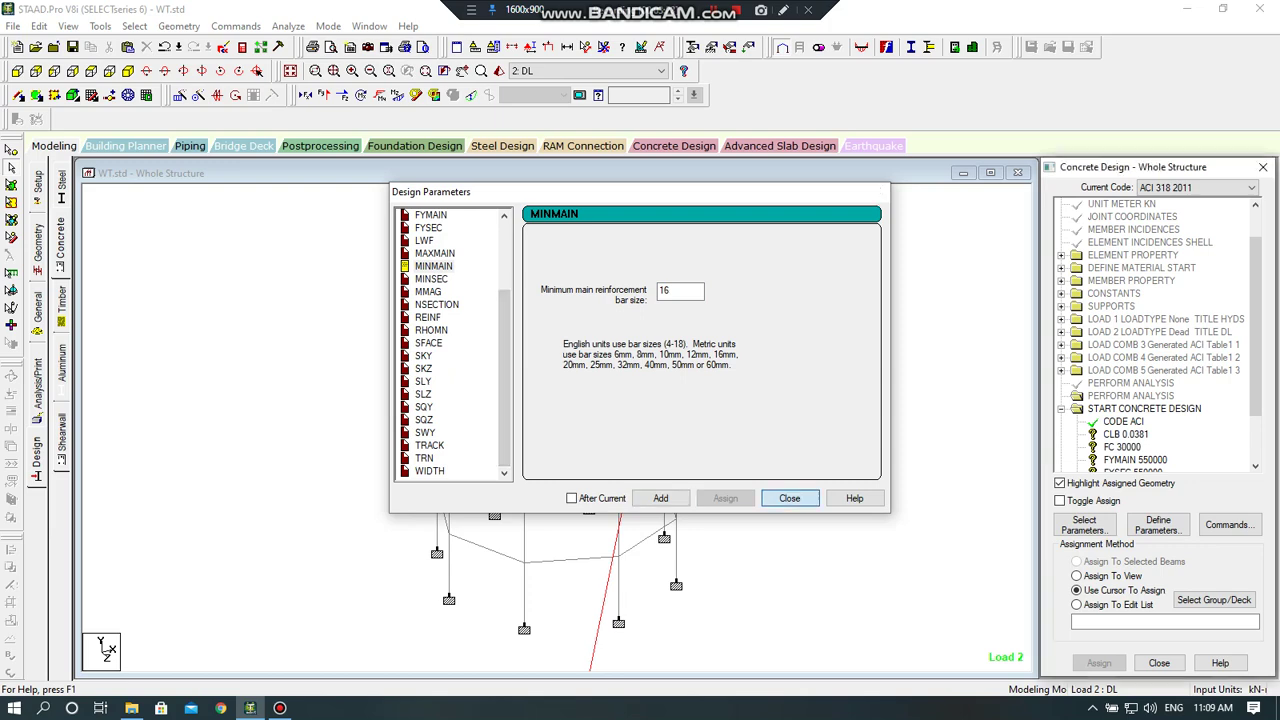
left_click(789, 498)
- Add the beam, column and slab/element design commands plus the concrete take off command
scroll(1255, 330, "down", 2)
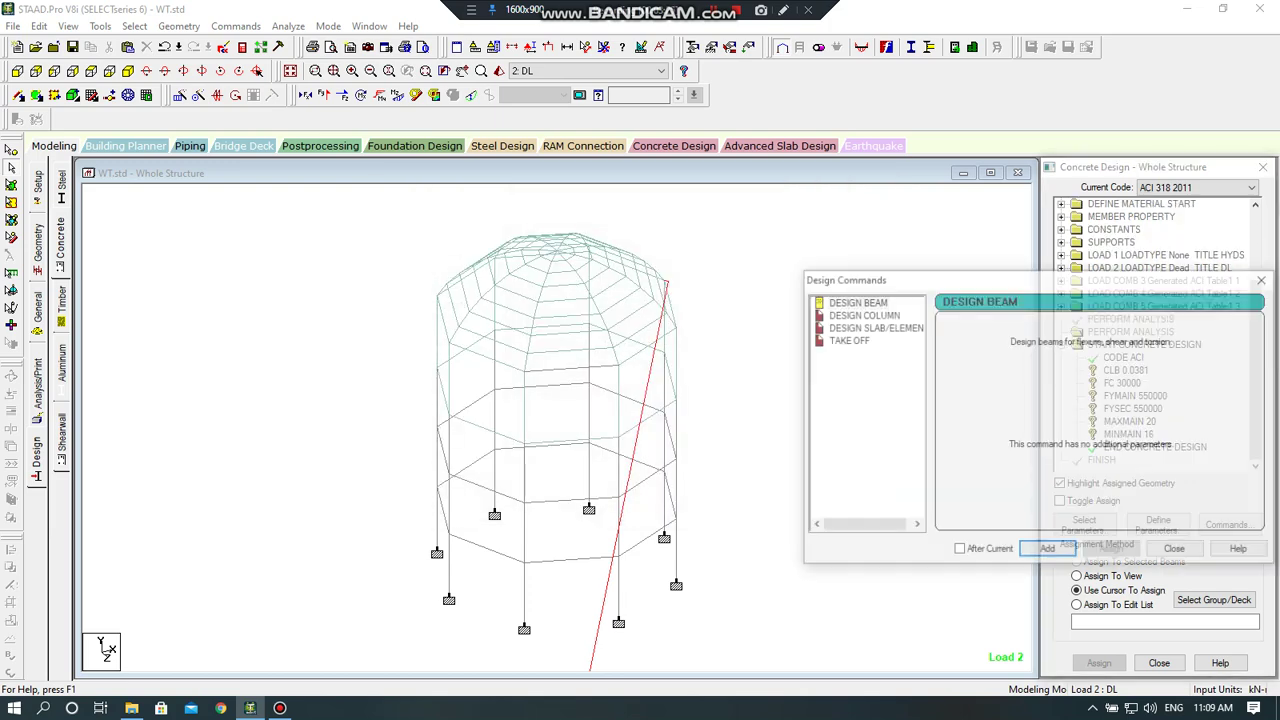
left_click(1228, 524)
left_click(855, 301)
left_click(1047, 550)
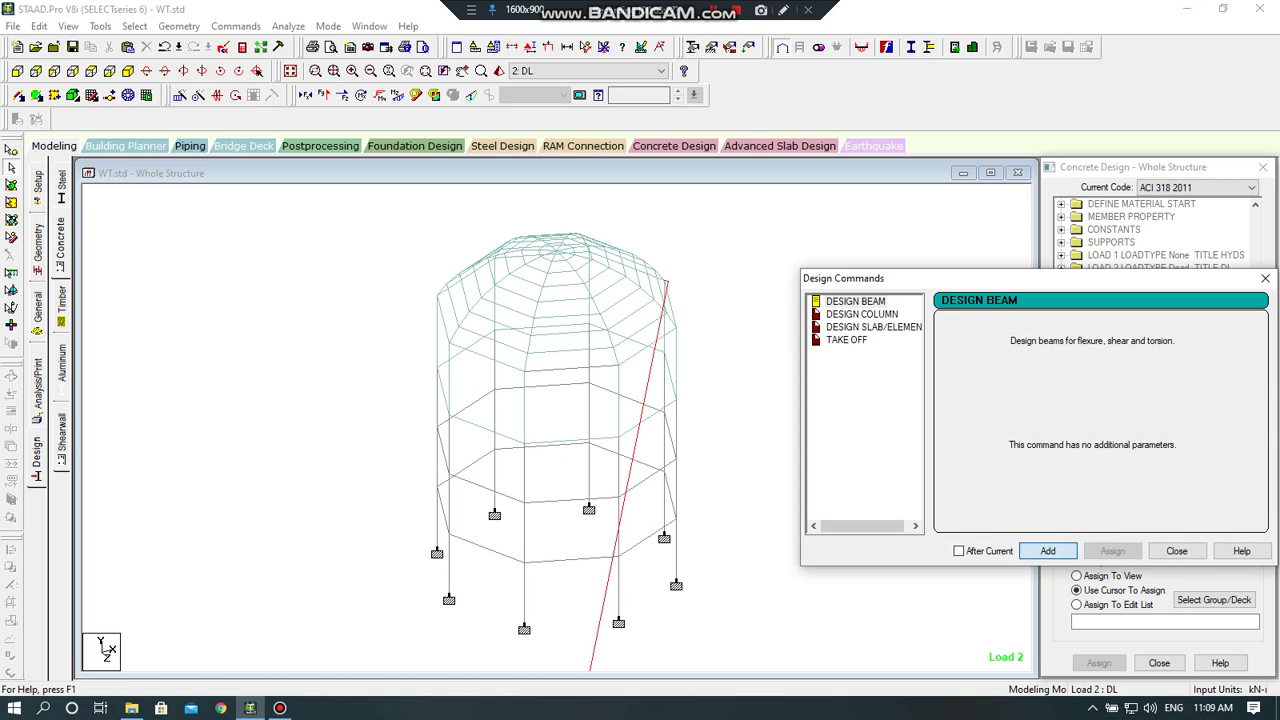
left_click(861, 314)
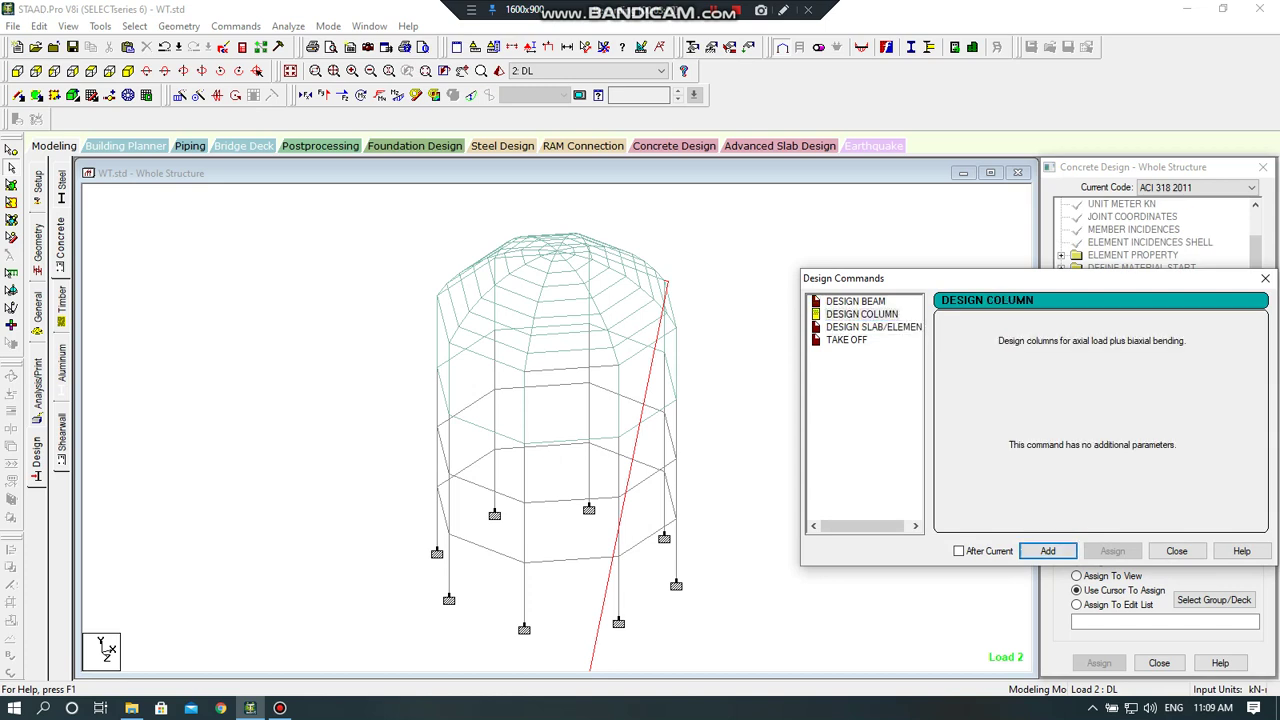
left_click(870, 327)
left_click(846, 340)
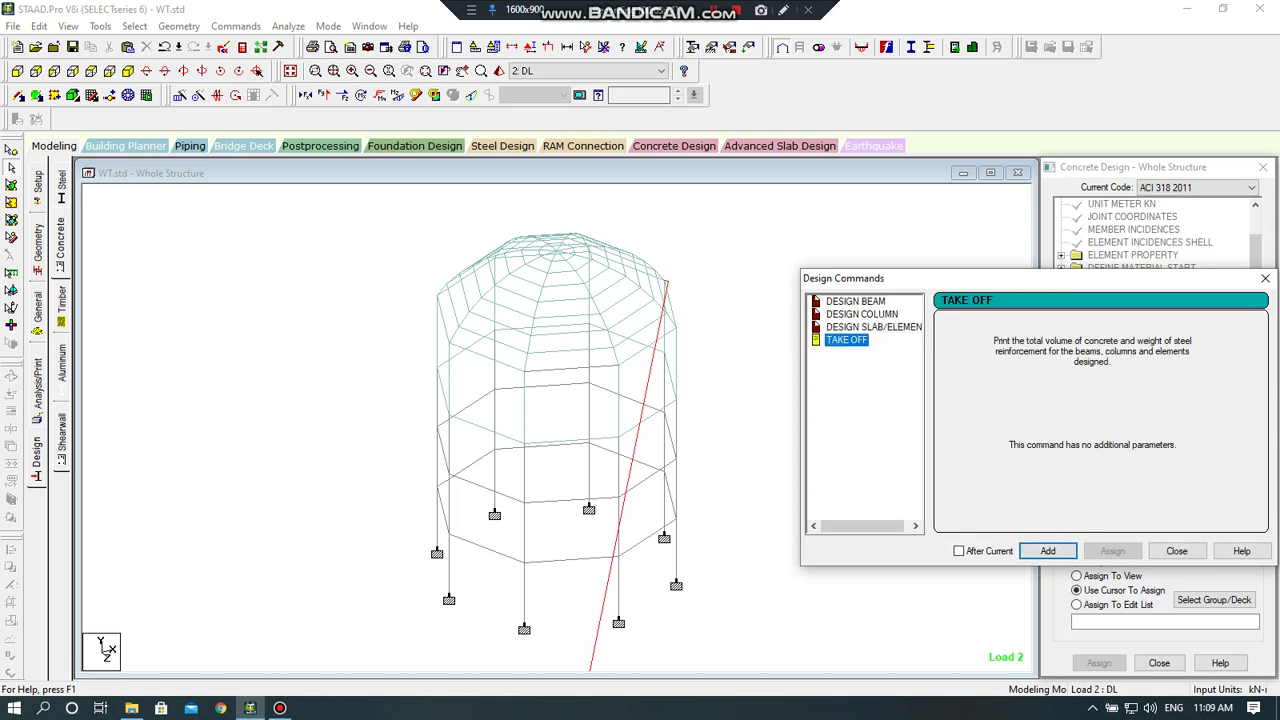
left_click(1047, 550)
left_click(1176, 551)
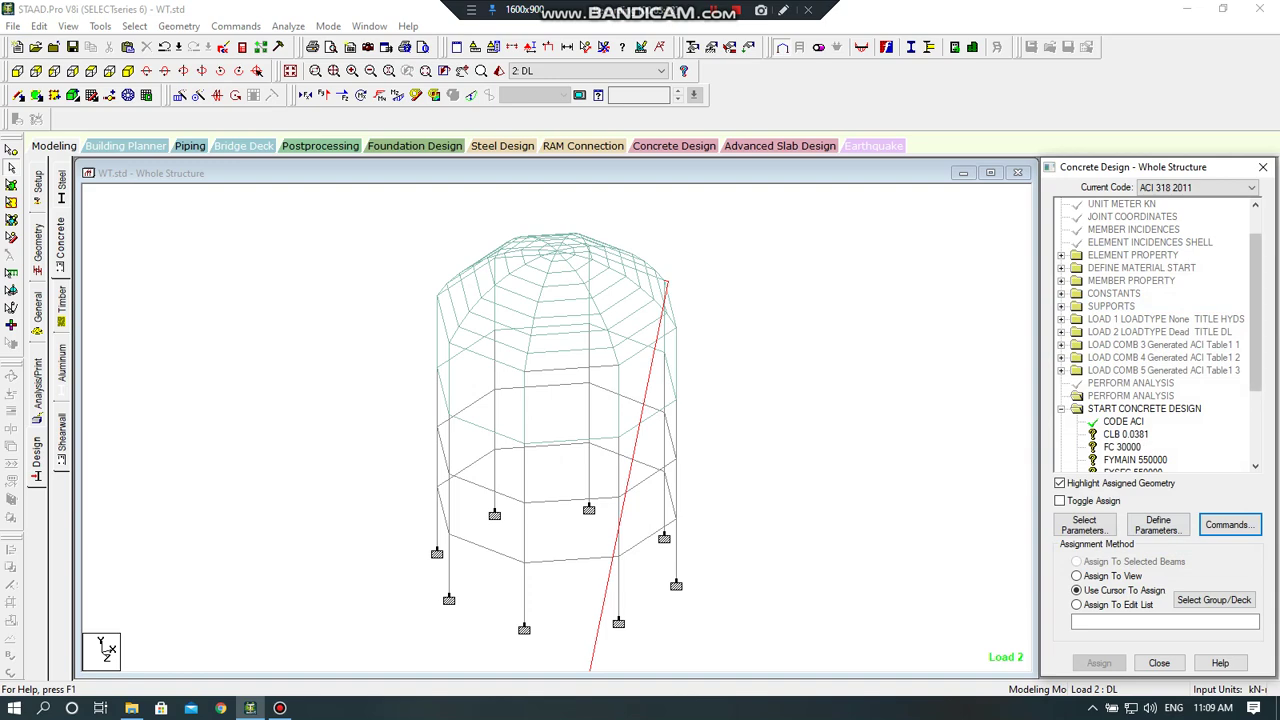
- Assign the CLB 0.0381 and FC 30000 parameters to the whole view
left_click(1126, 319)
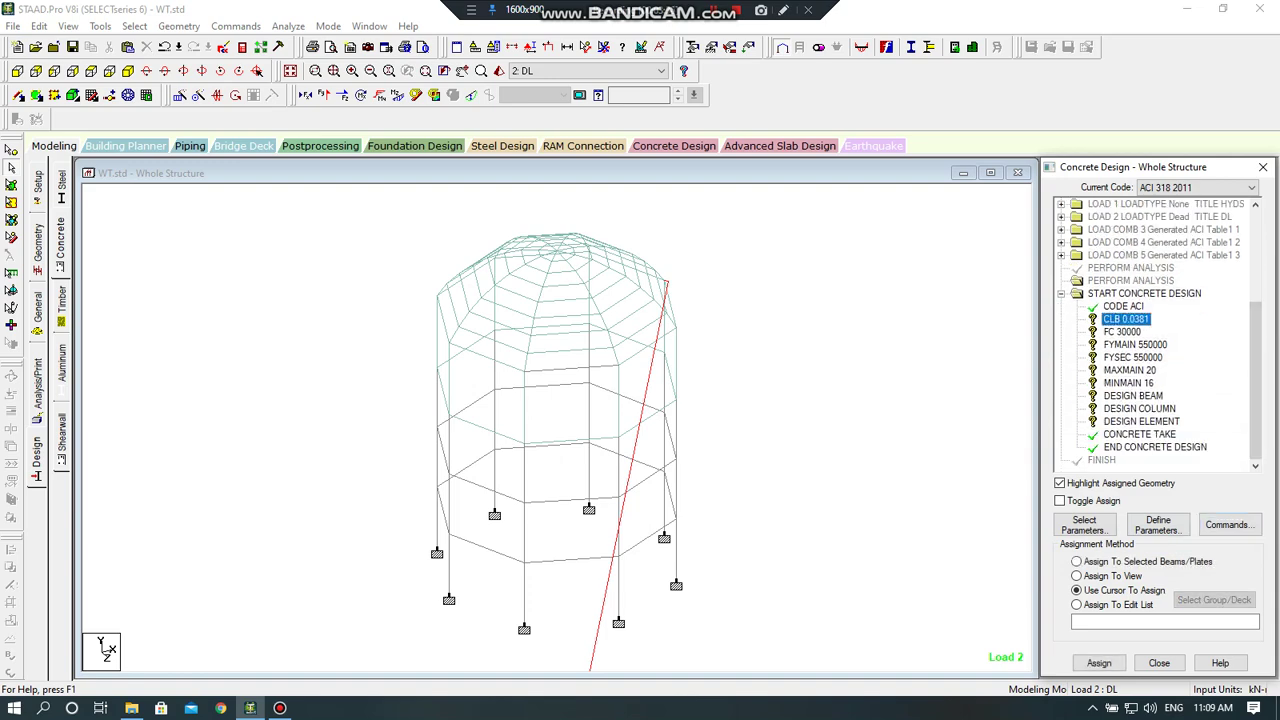
left_click(1076, 576)
left_click(1099, 663)
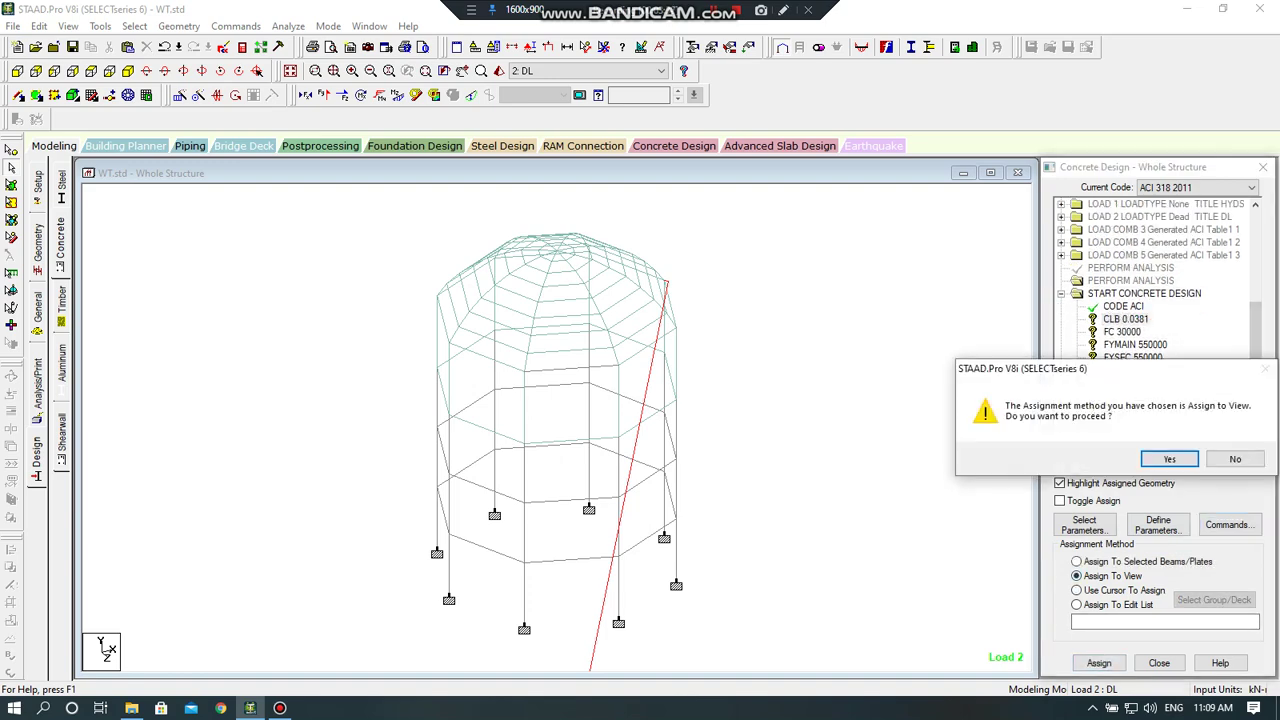
key("Return")
left_click(1122, 332)
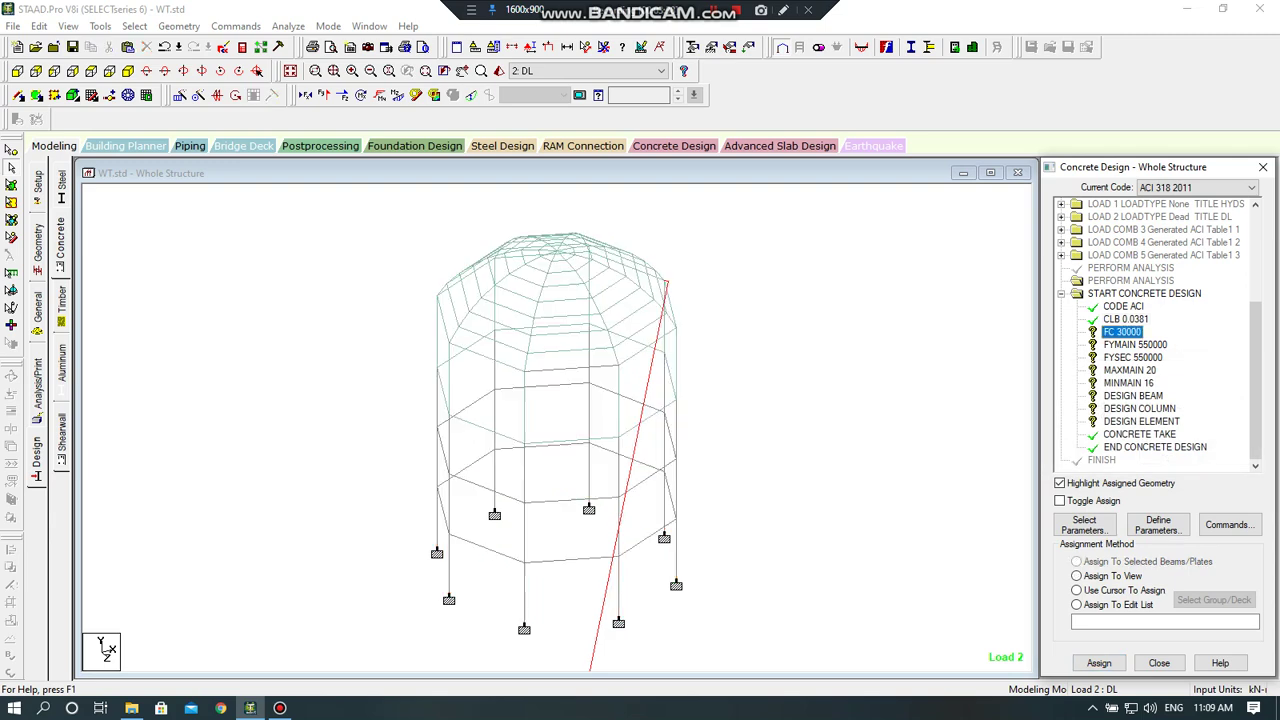
left_click(1076, 576)
left_click(1099, 663)
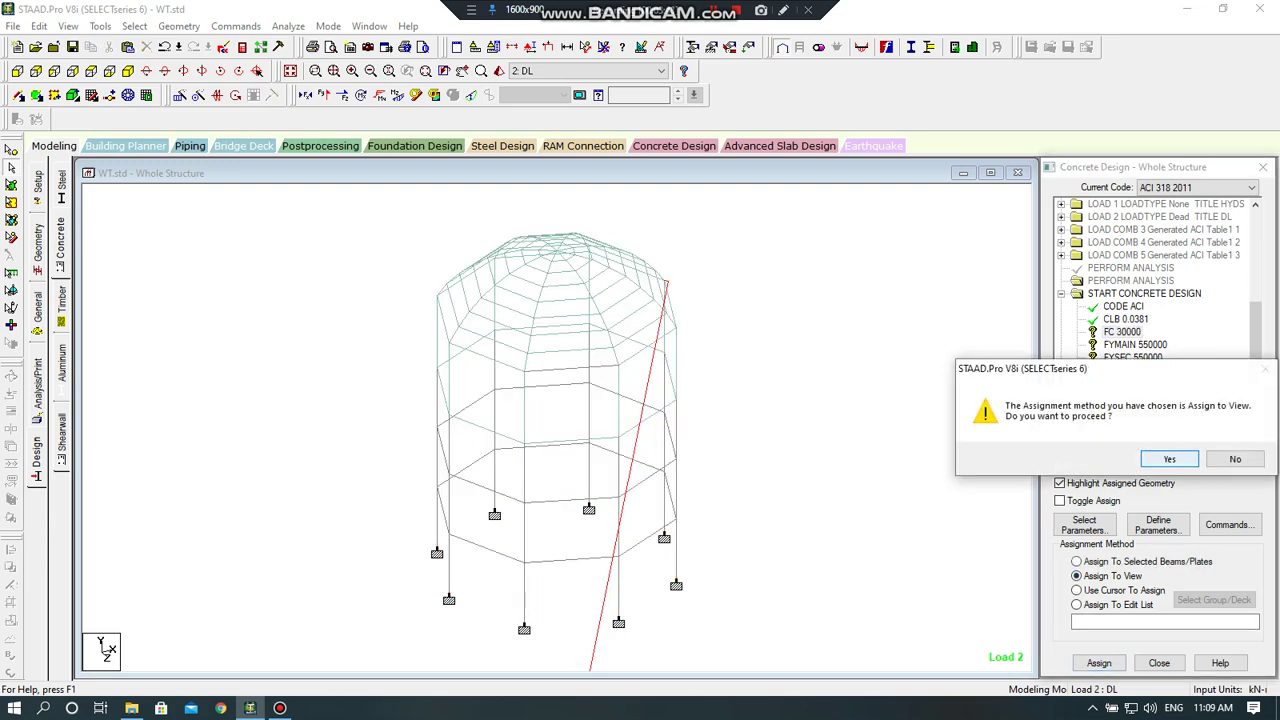
key("Return")
- Assign the FYMAIN 550000 and FYSEC 550000 parameters to the whole view
left_click(1135, 344)
left_click(1077, 590)
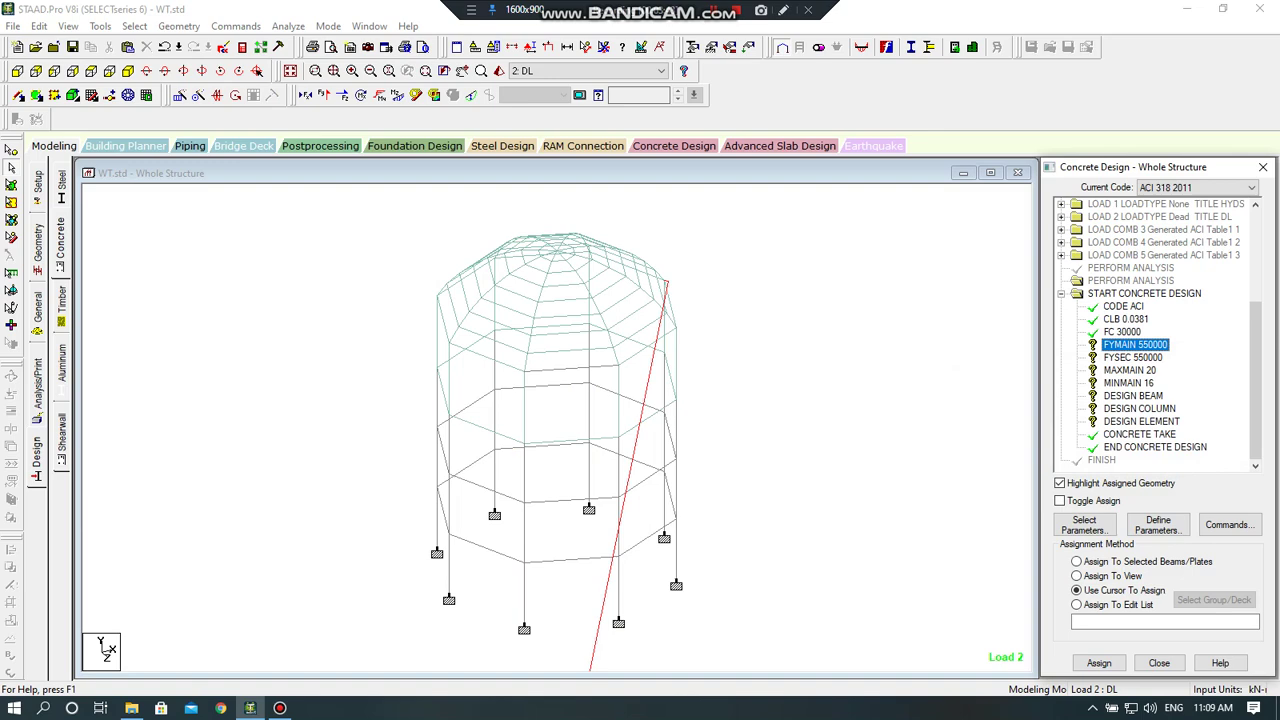
left_click(1076, 576)
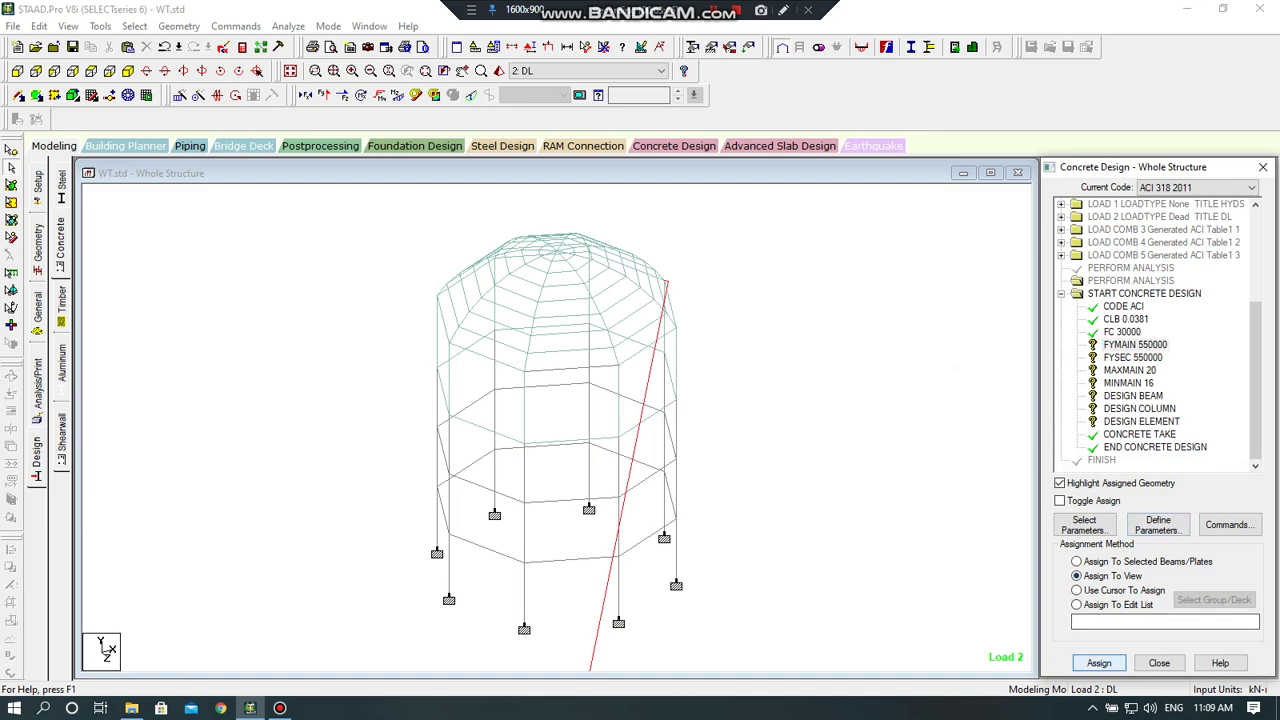
left_click(1099, 663)
left_click(1169, 459)
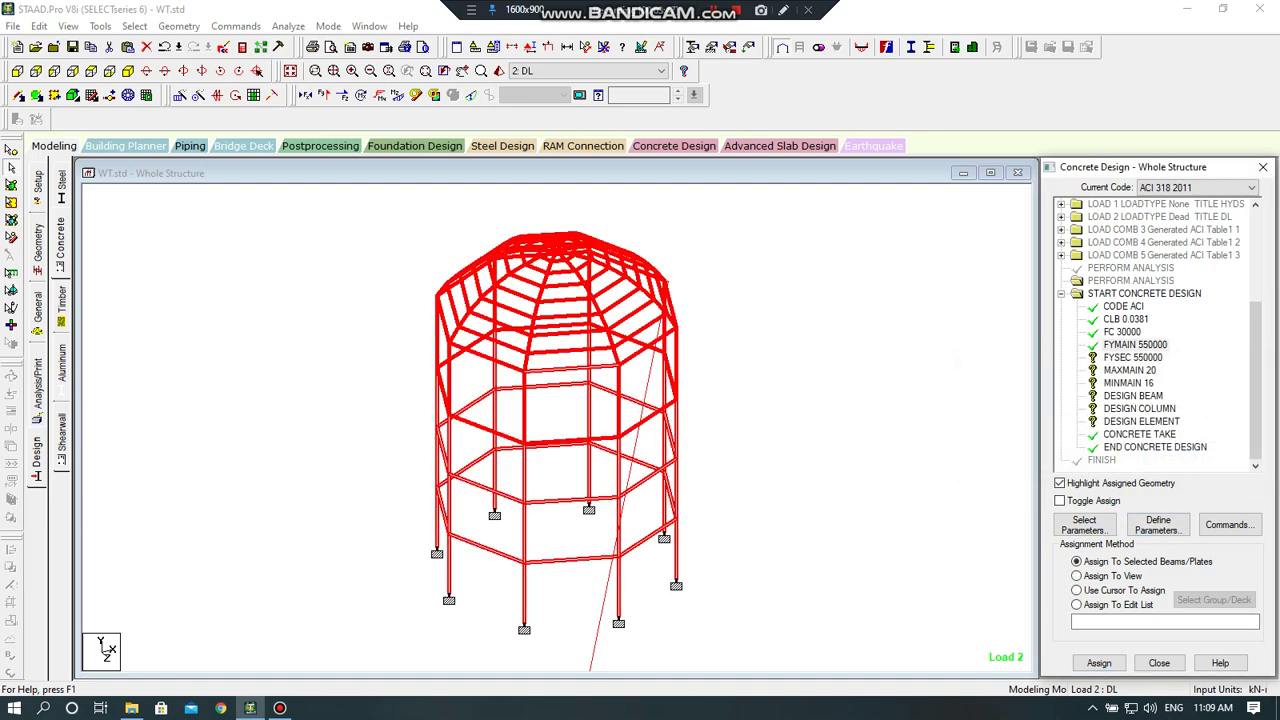
left_click(1133, 357)
left_click(1077, 576)
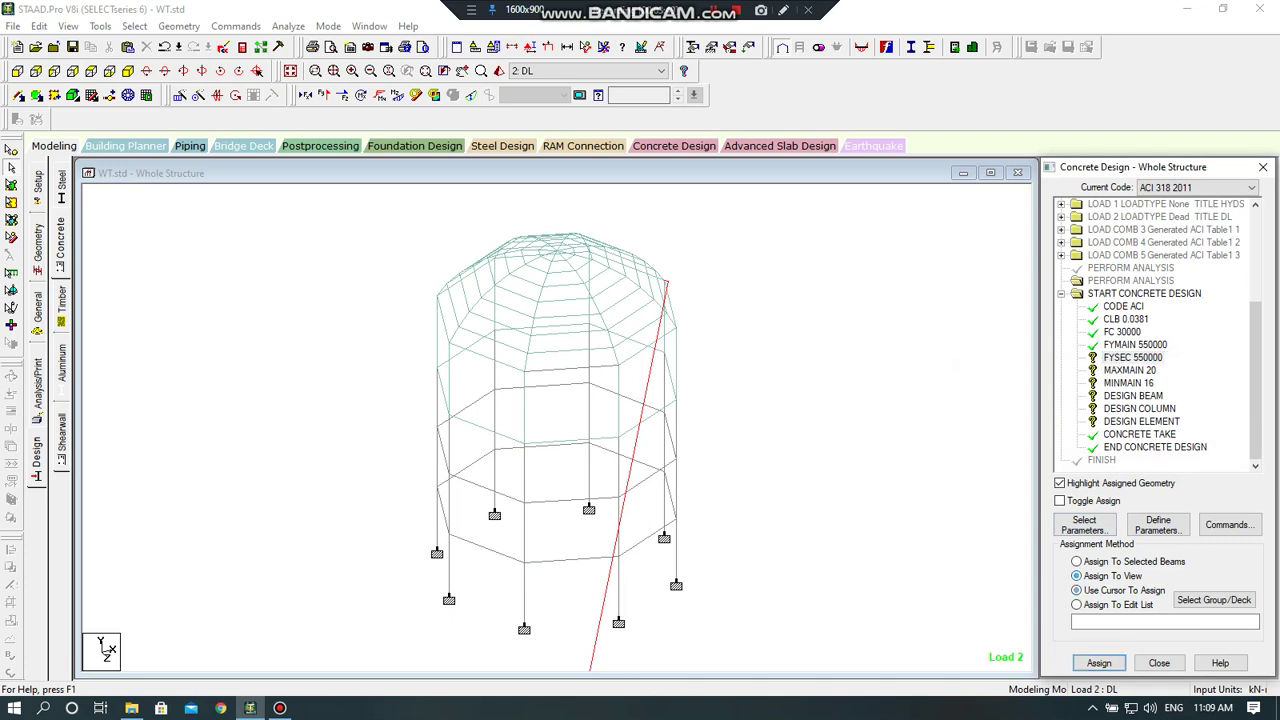
key("Return")
key("Return")
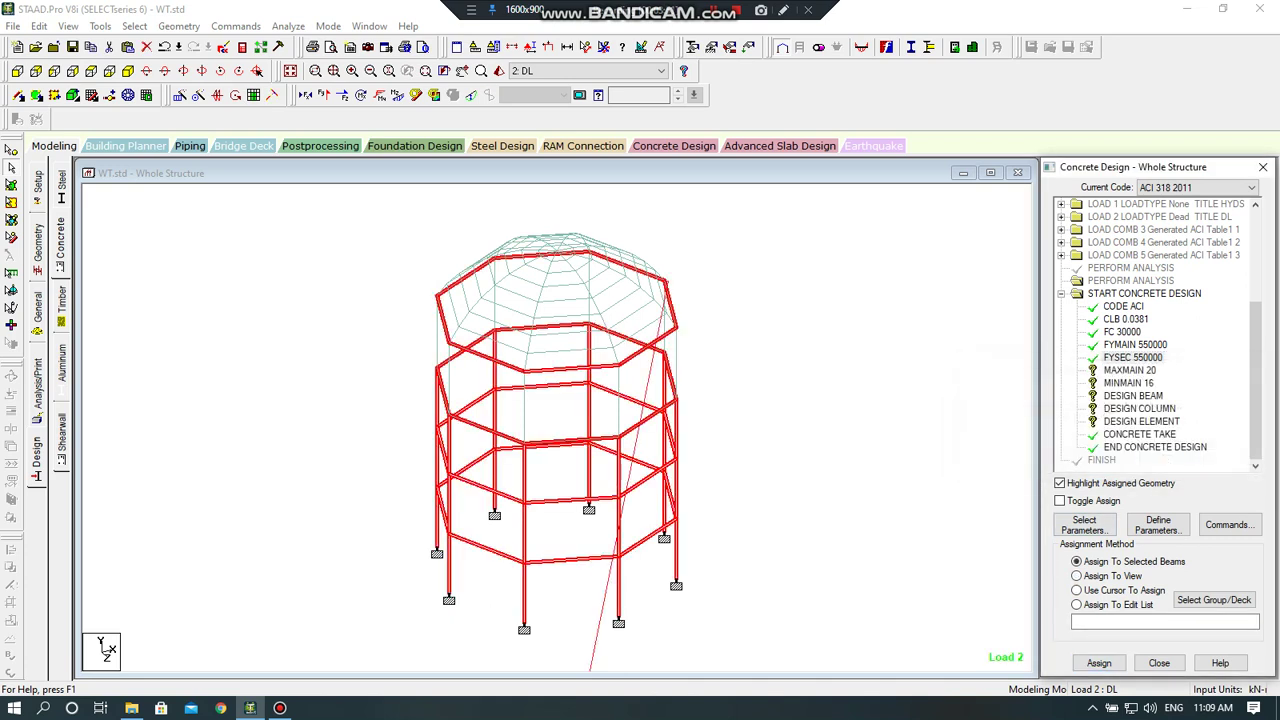
- Assign the MAXMAIN 20 and MINMAIN 16 bar size parameters to the whole view
left_click(1077, 576)
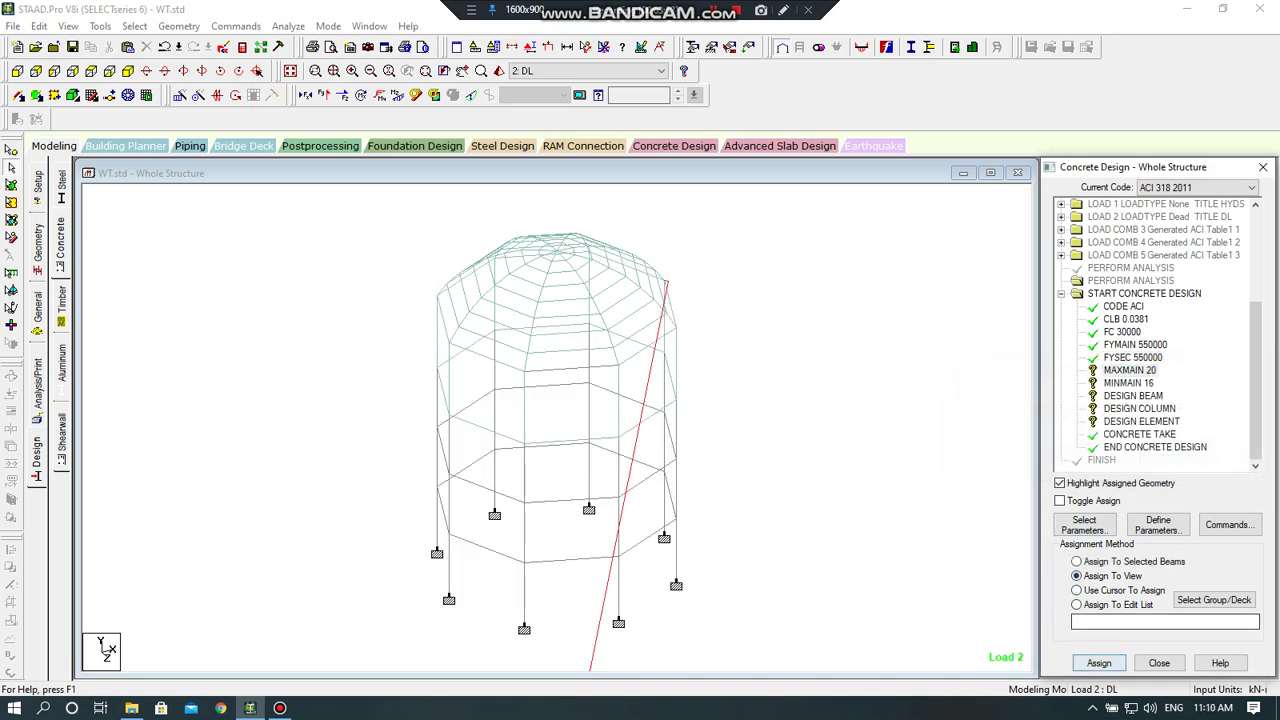
left_click(1099, 663)
key("Return")
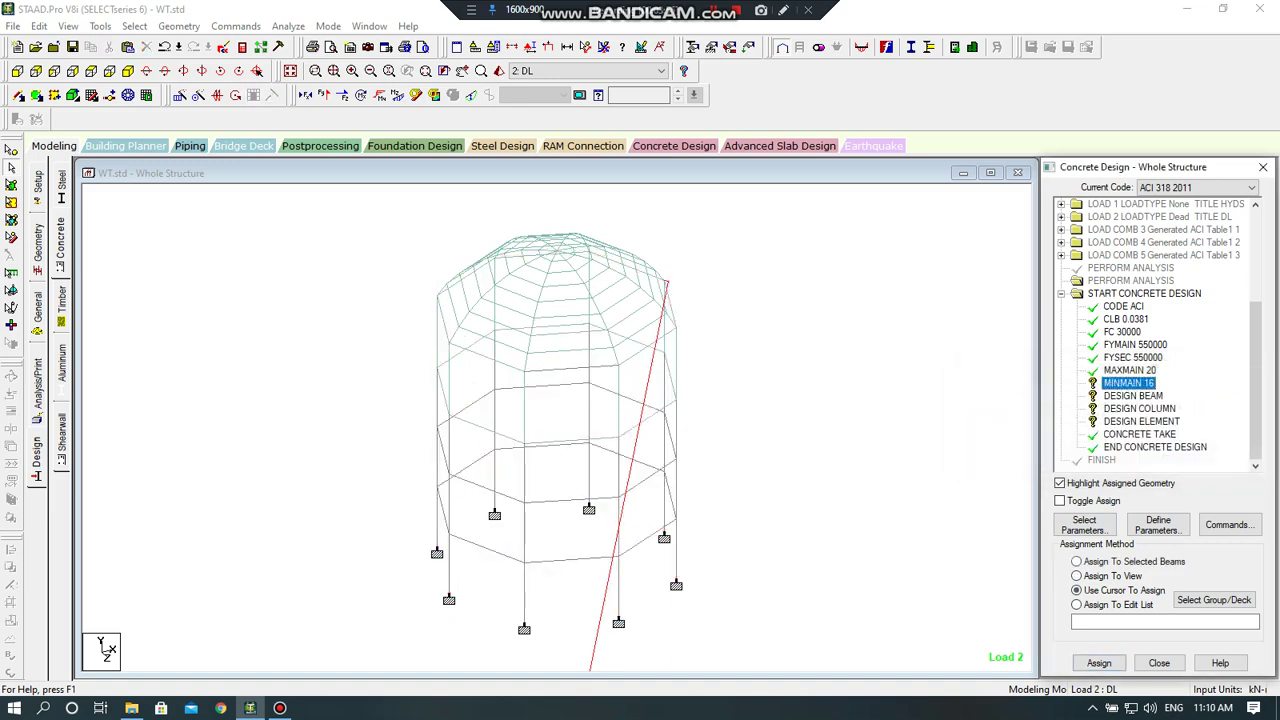
key("Return")
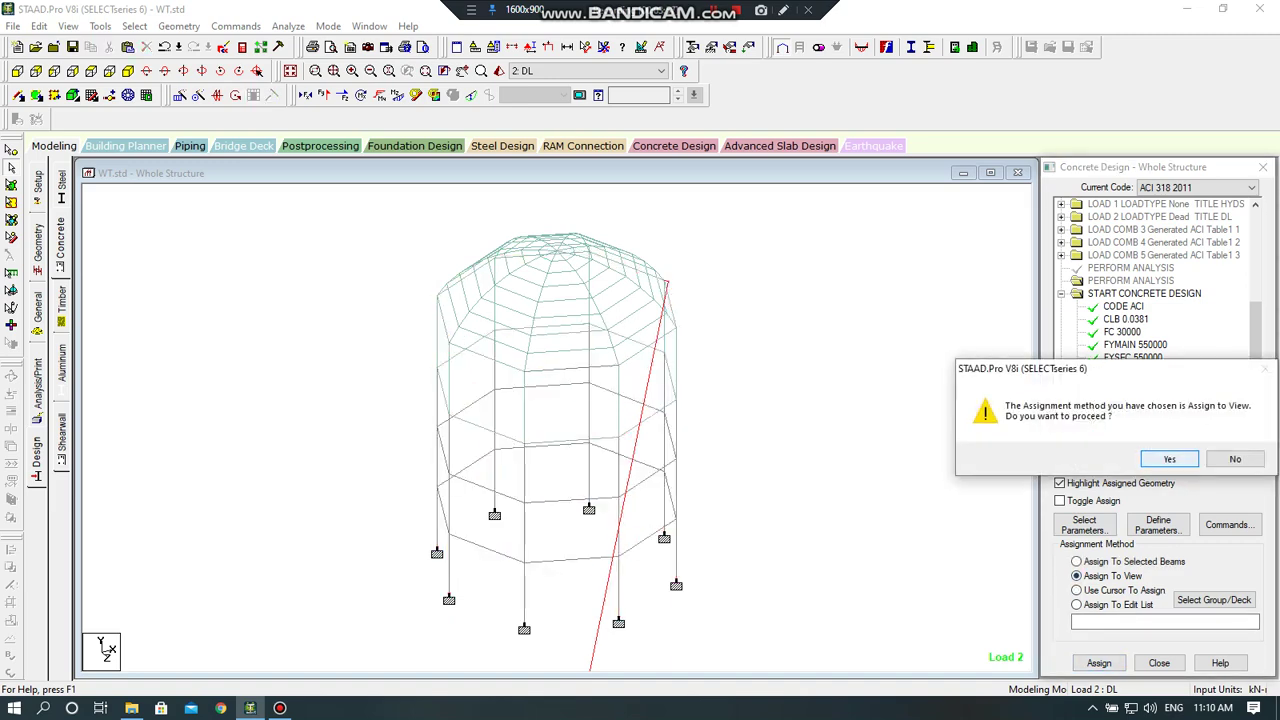
key("Return")
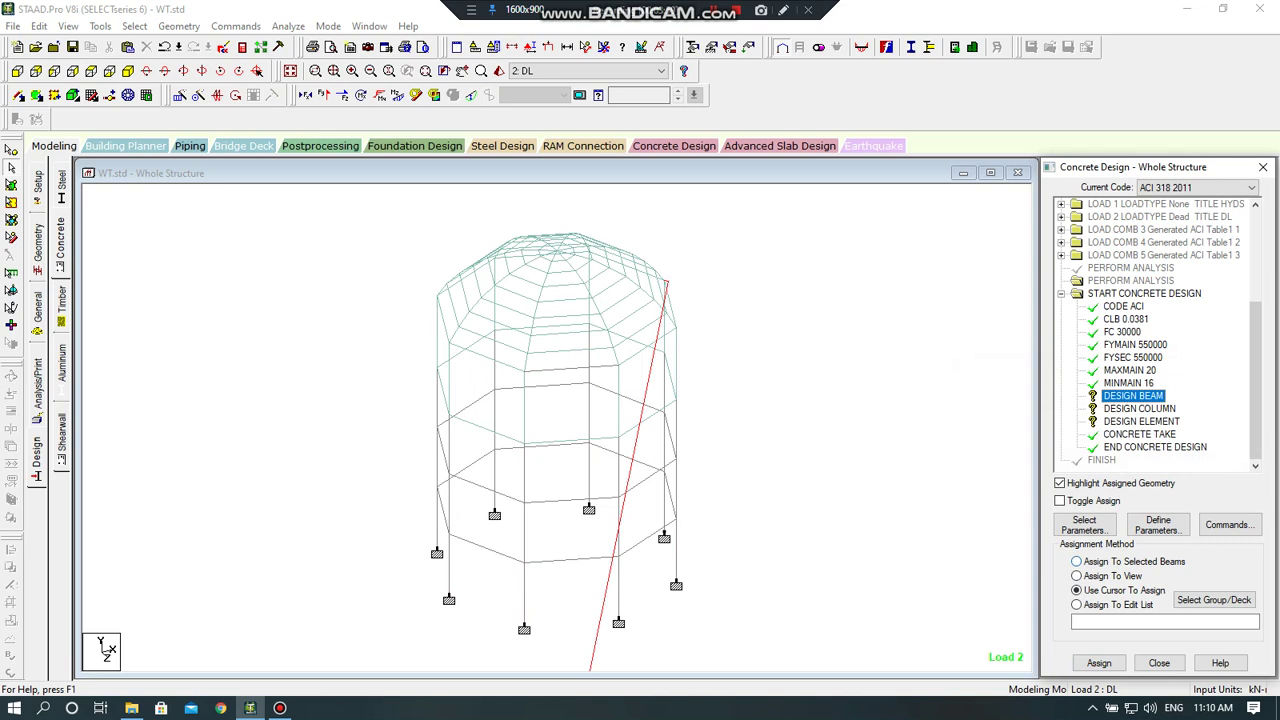
- Assign the DESIGN BEAM command to the horizontal ring beams at all four levels of the tank structure
left_click(18, 71)
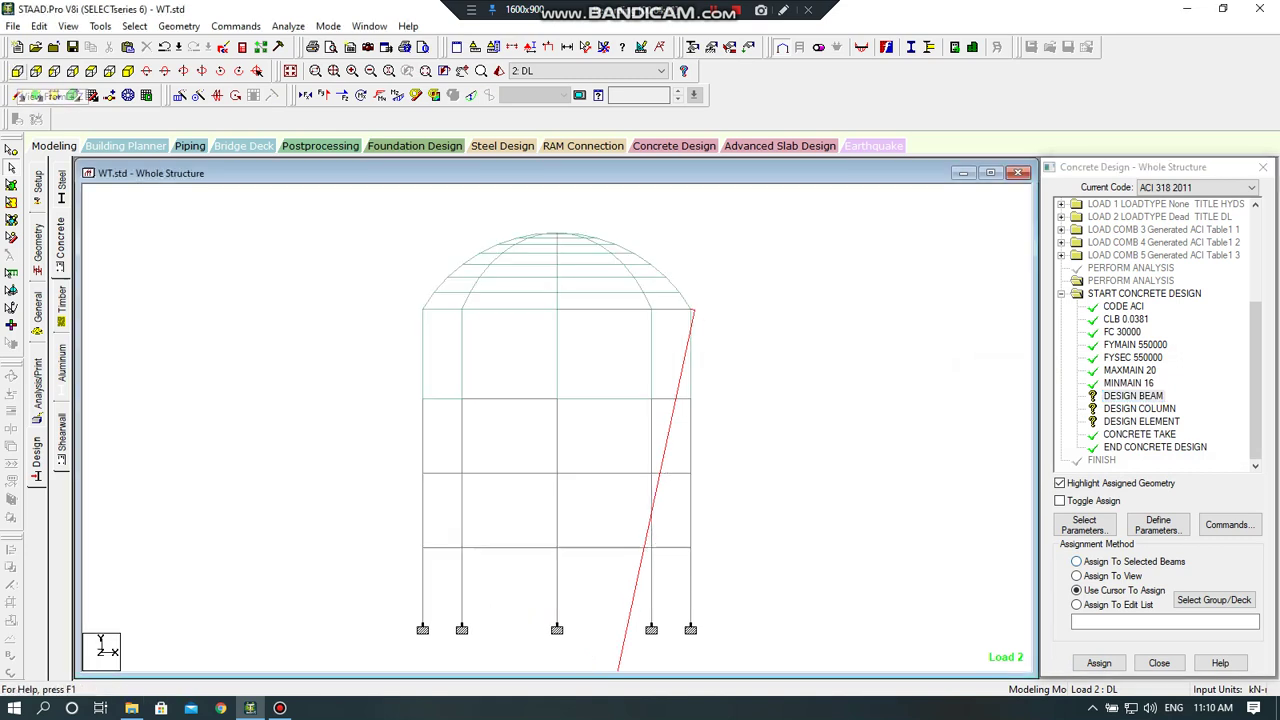
left_click_drag(409, 303, 722, 316)
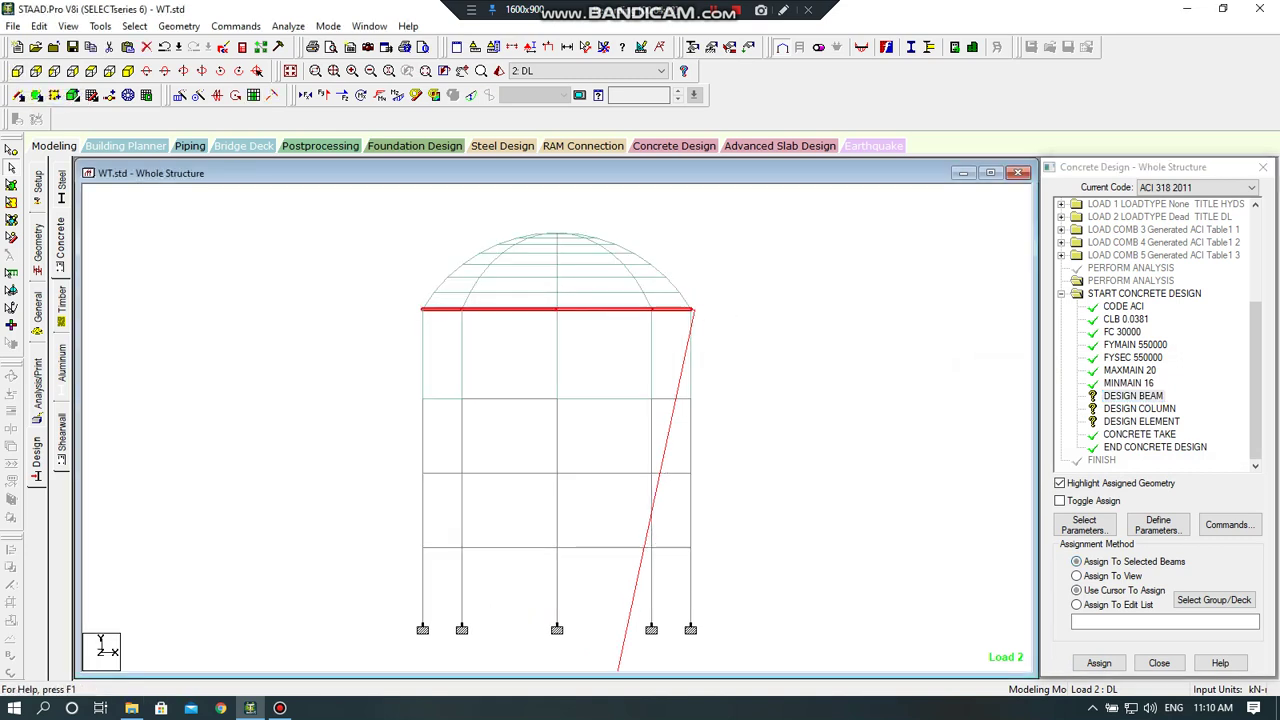
left_click_drag(410, 388, 730, 412, "ctrl")
left_click_drag(416, 459, 722, 480, "ctrl")
left_click_drag(396, 537, 722, 557, "ctrl")
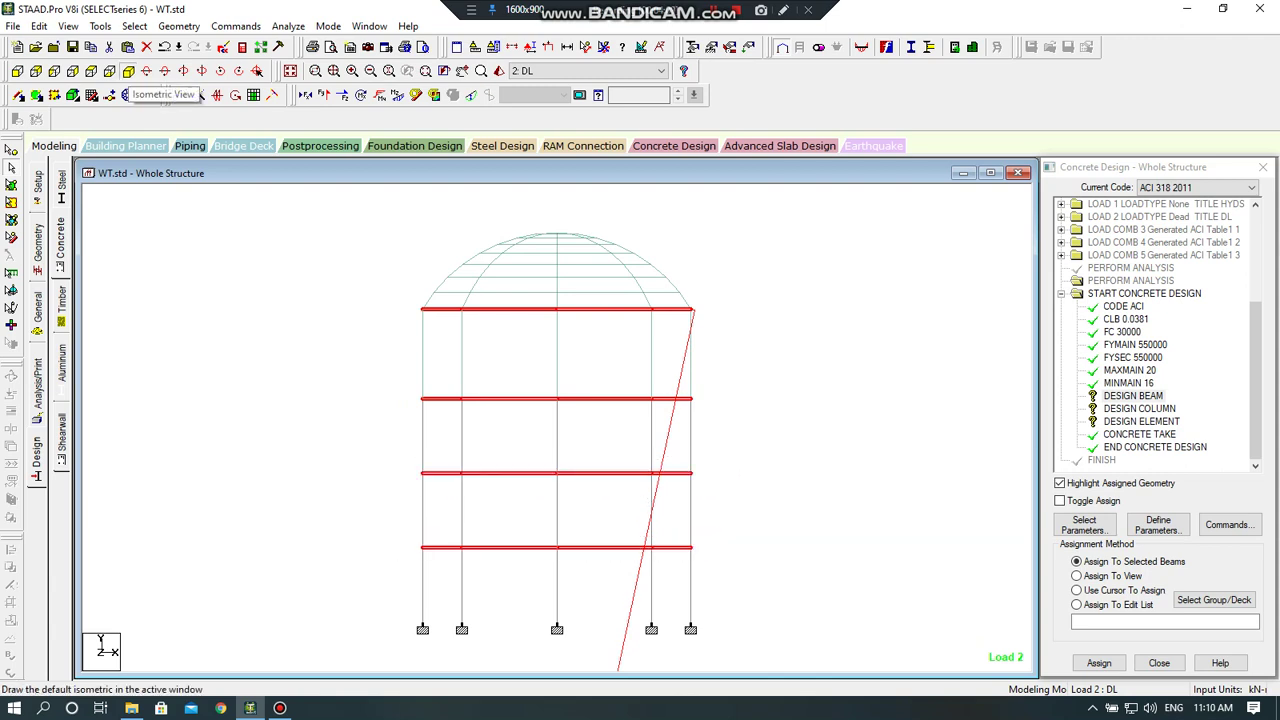
left_click(127, 70)
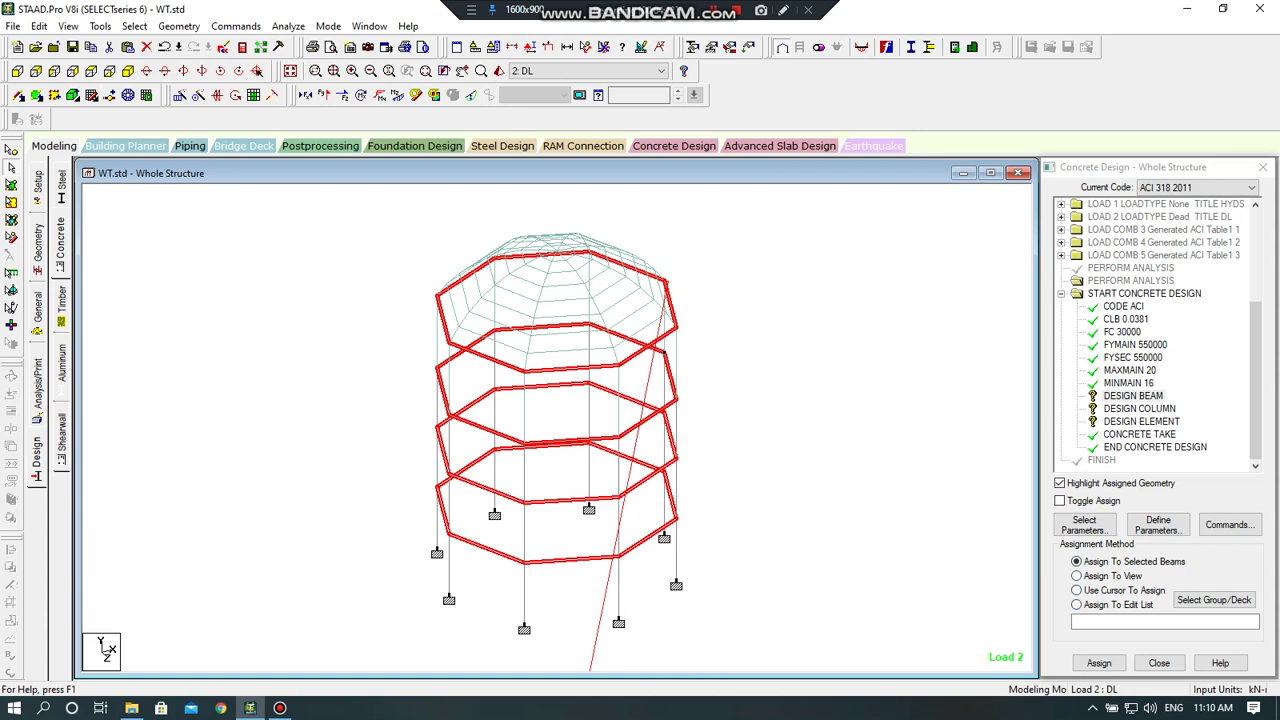
left_click(1099, 663)
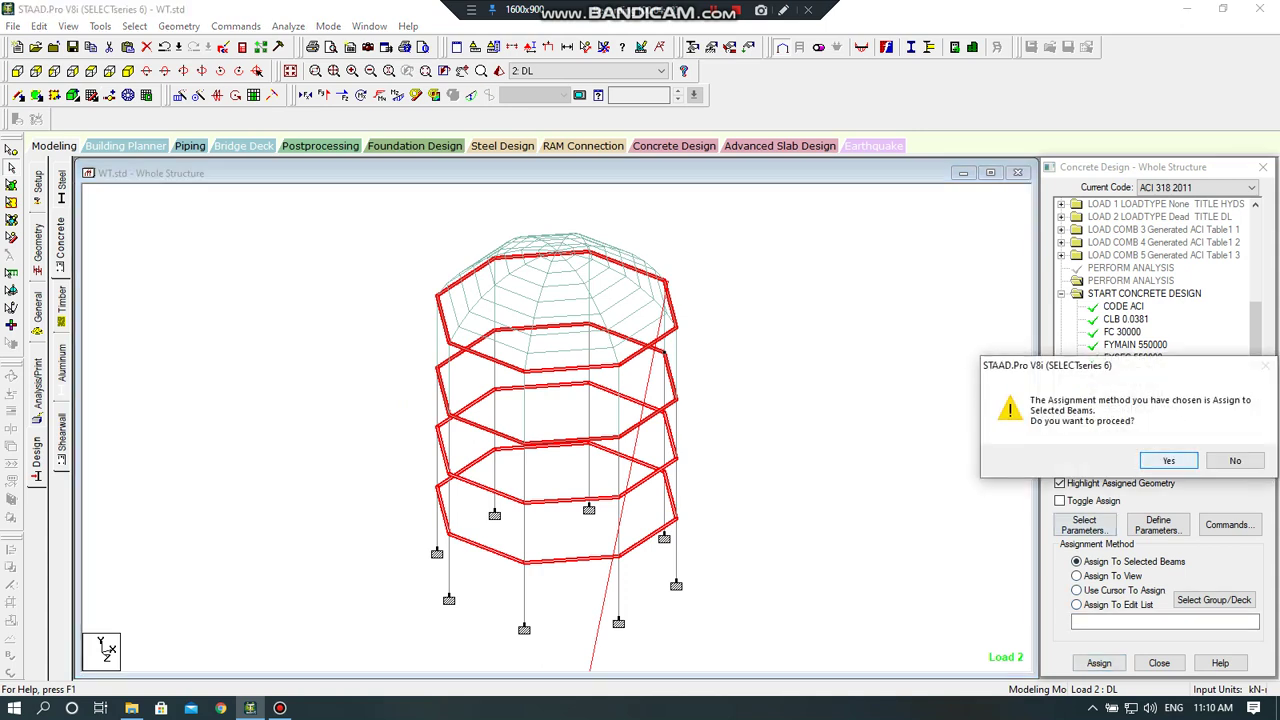
left_click(1169, 457)
left_click(1077, 590)
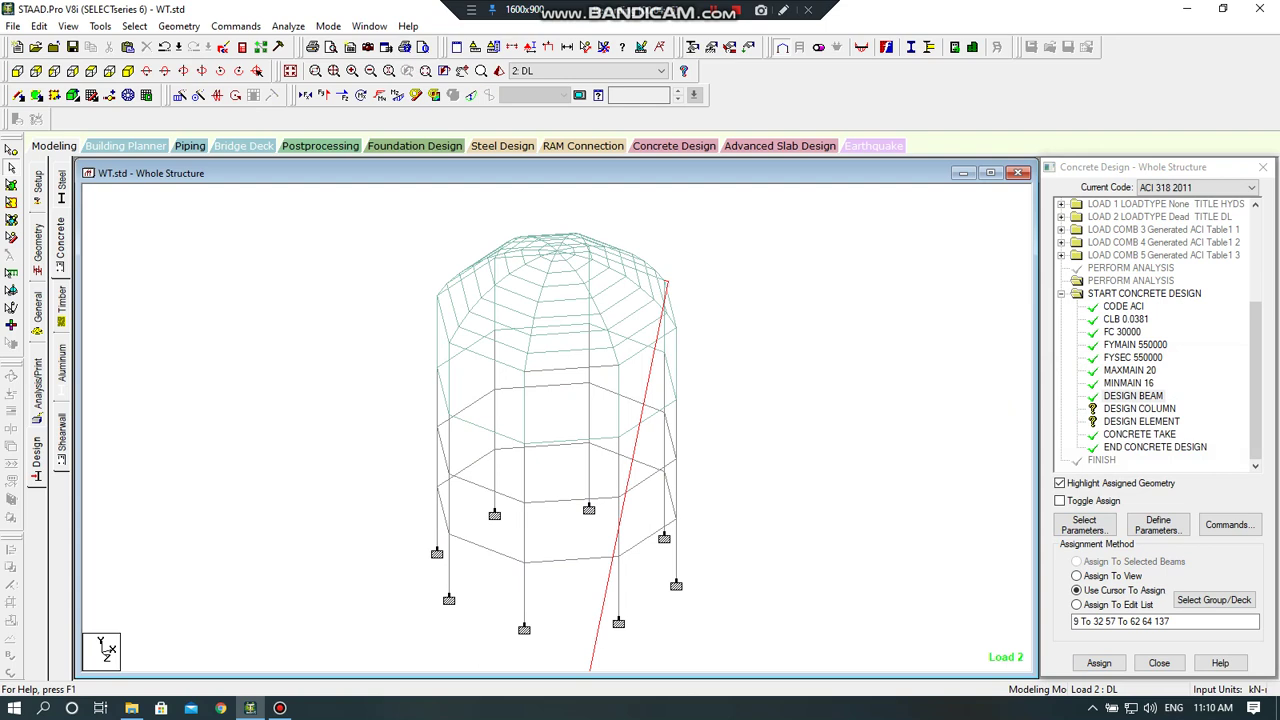
- Assign the DESIGN COLUMN command to all vertical members parallel to the Y axis
left_click(1139, 408)
left_click(134, 26)
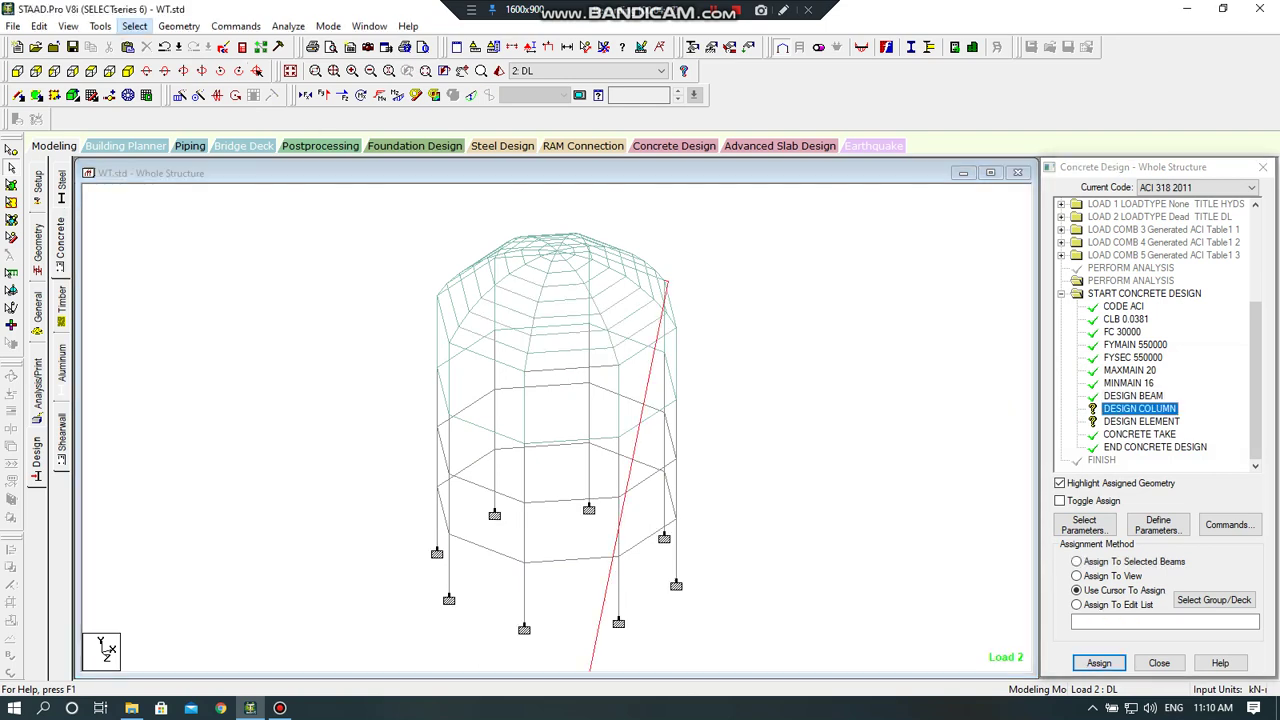
left_click(134, 26)
mouse_move(214, 311)
left_click(338, 328)
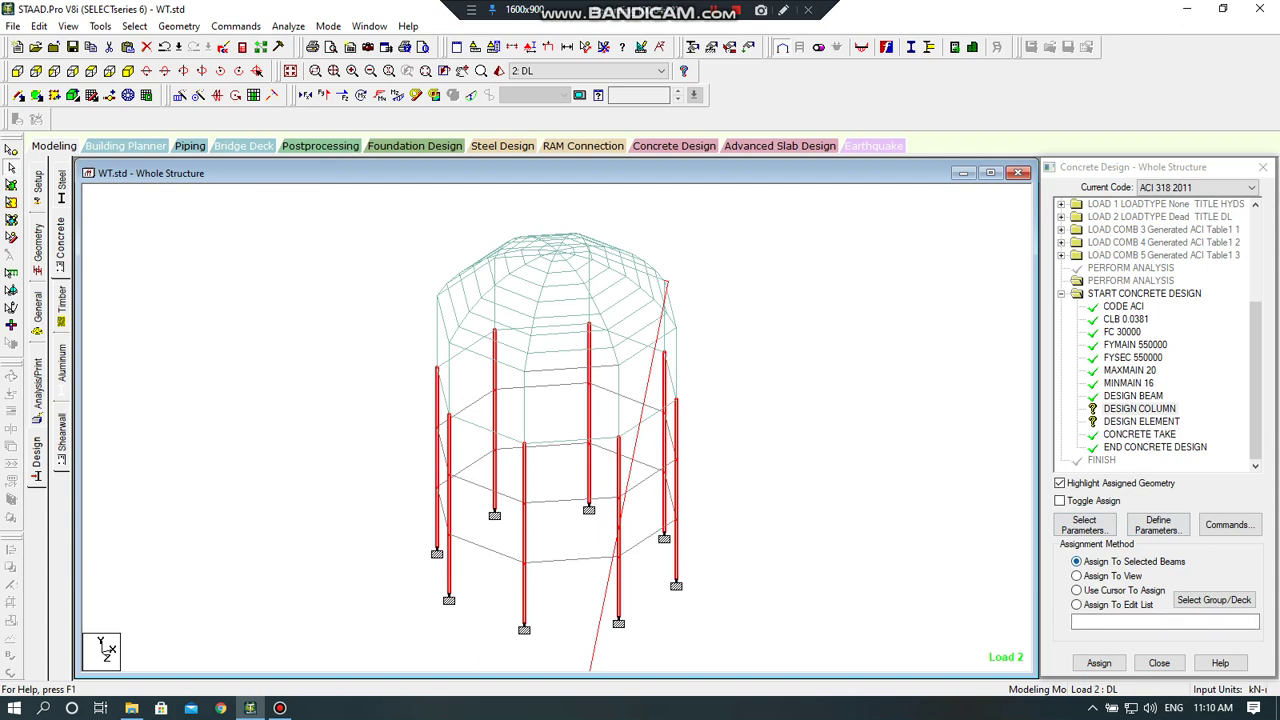
left_click(1098, 662)
left_click(1167, 459)
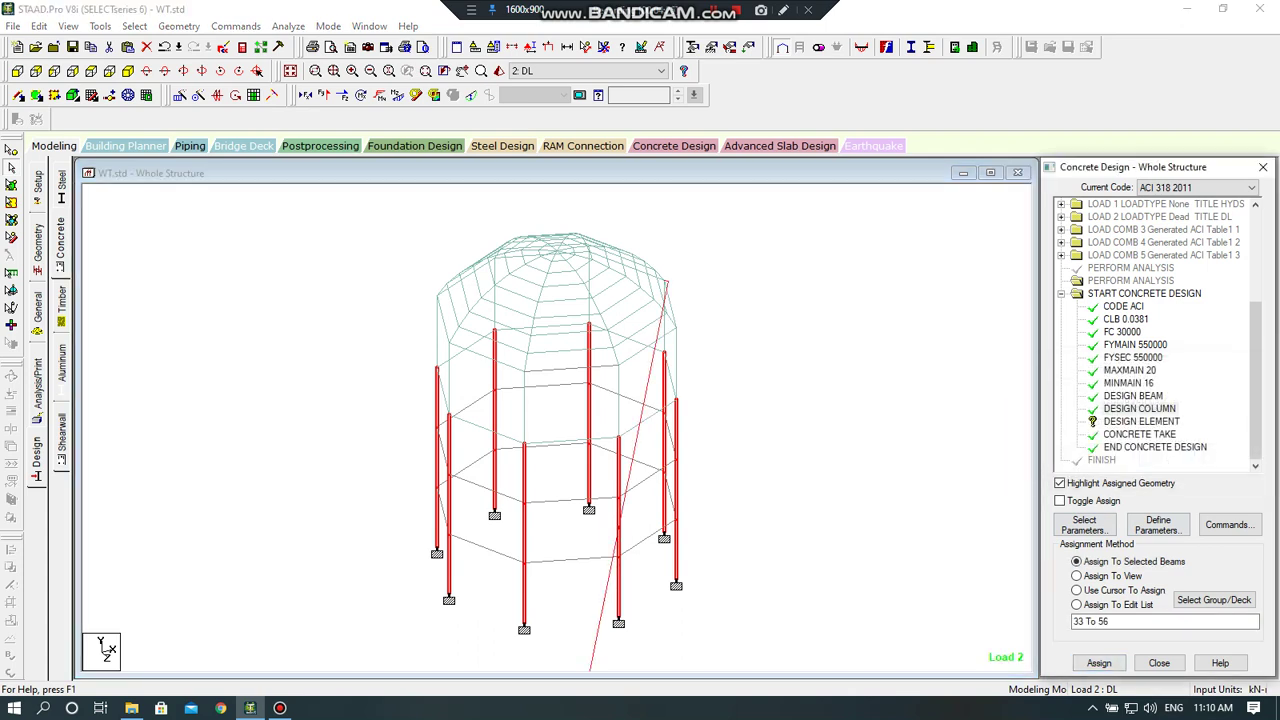
- Assign the DESIGN ELEMENT command to all plates in the view
left_click(1141, 421)
left_click(1076, 576)
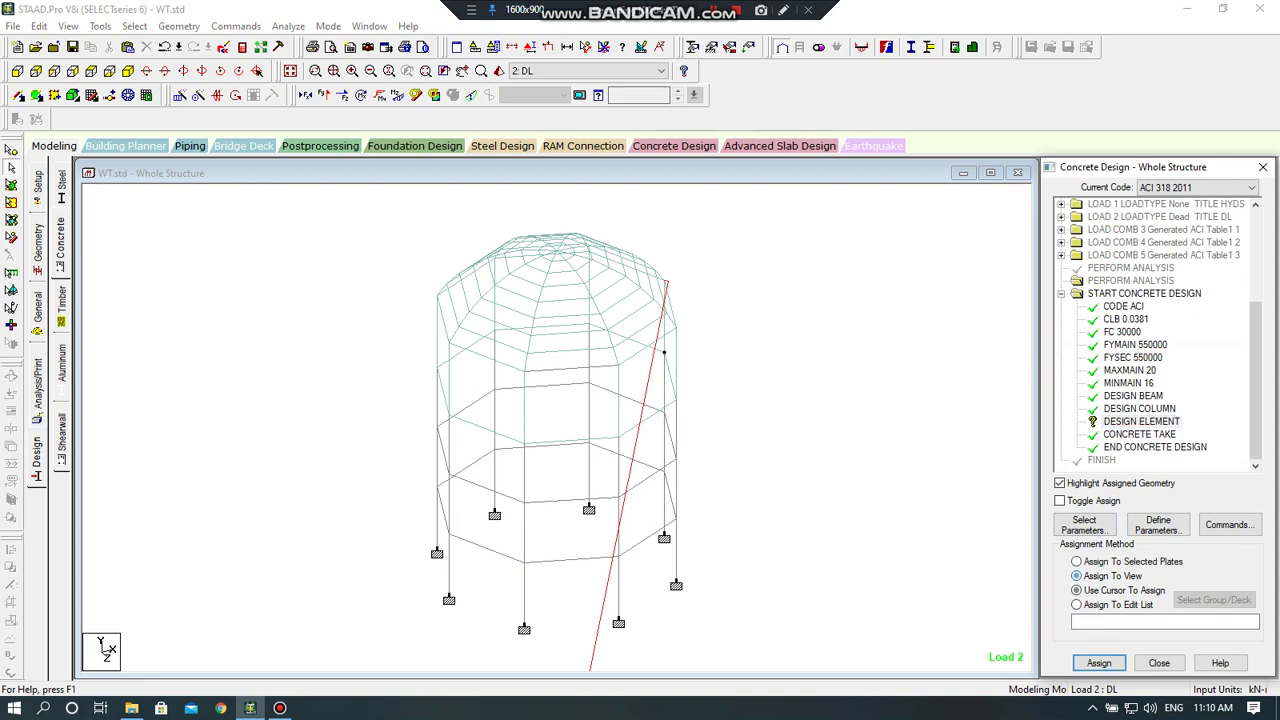
left_click(1099, 663)
left_click(1157, 457)
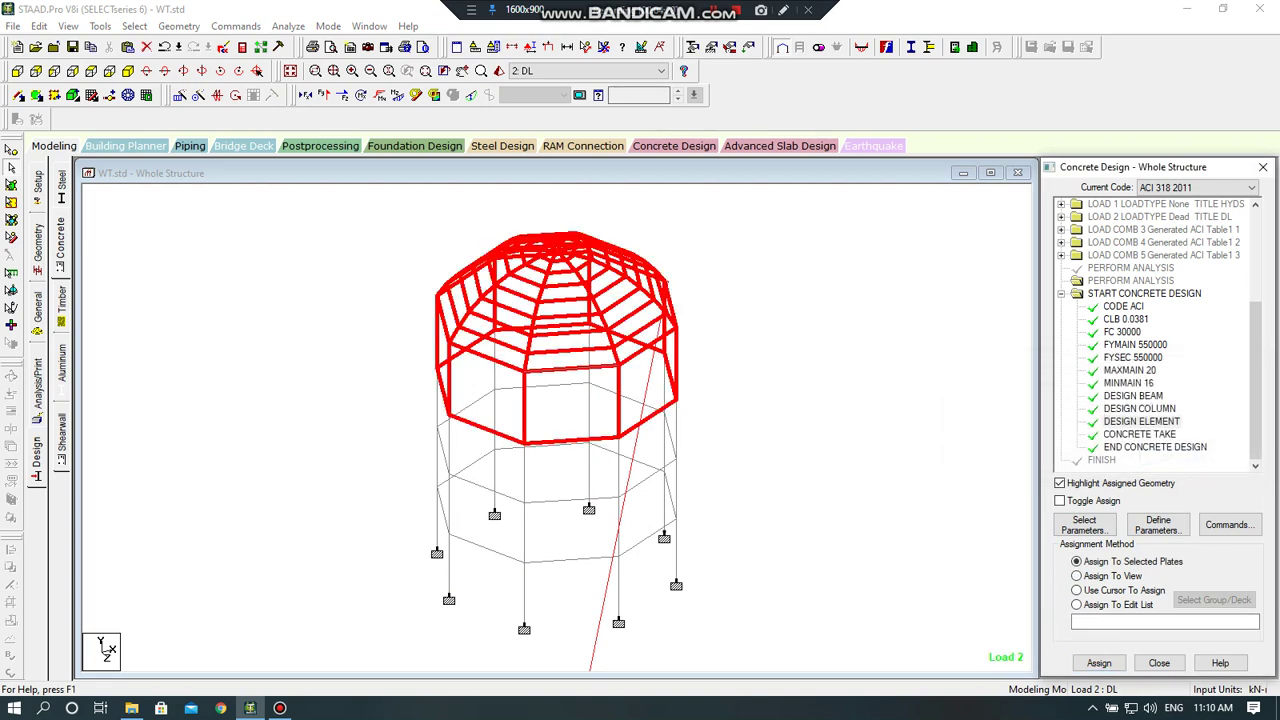
- Save the modified structure, run the analysis and design, and go to post-processing mode
left_click(288, 26)
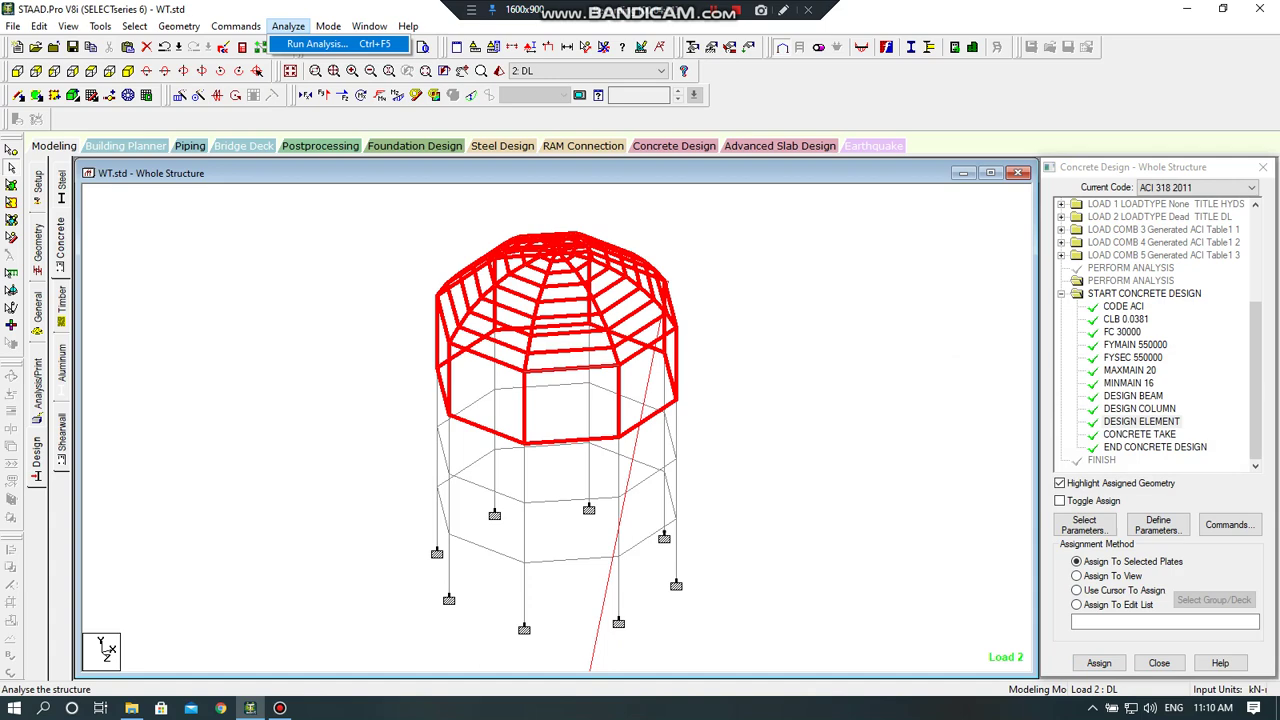
left_click(317, 44)
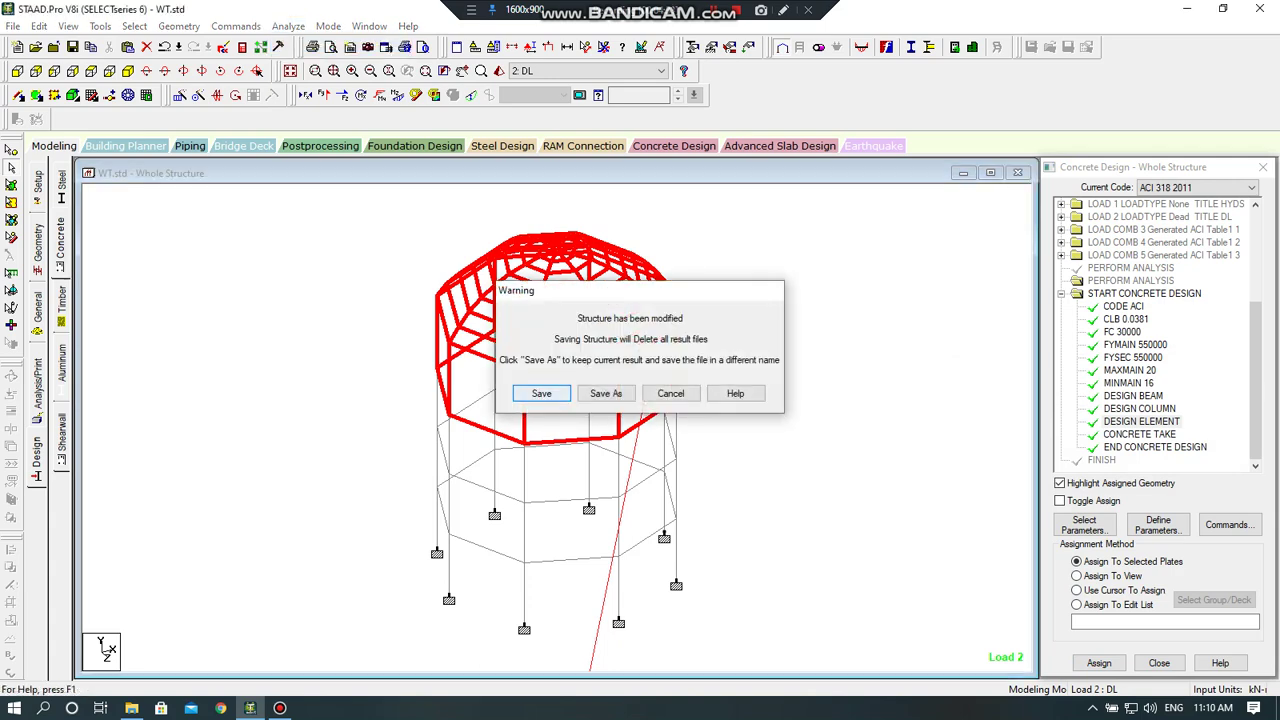
key("Return")
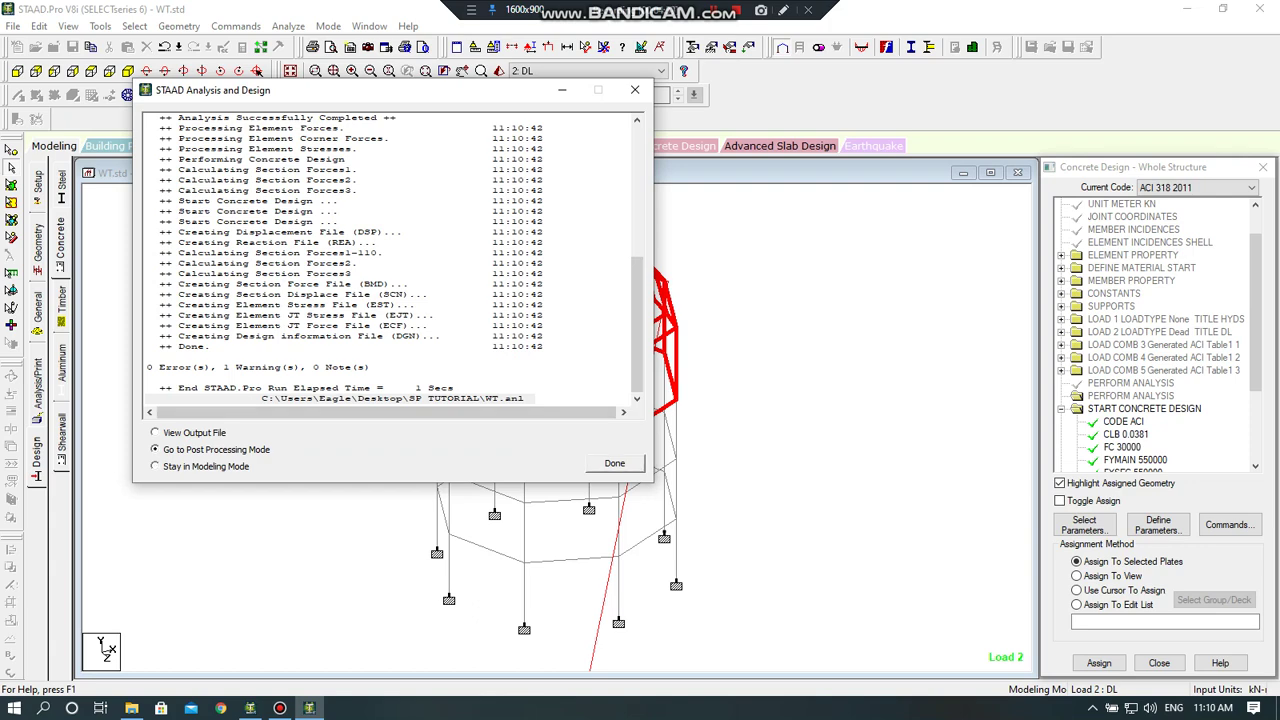
key("Return")
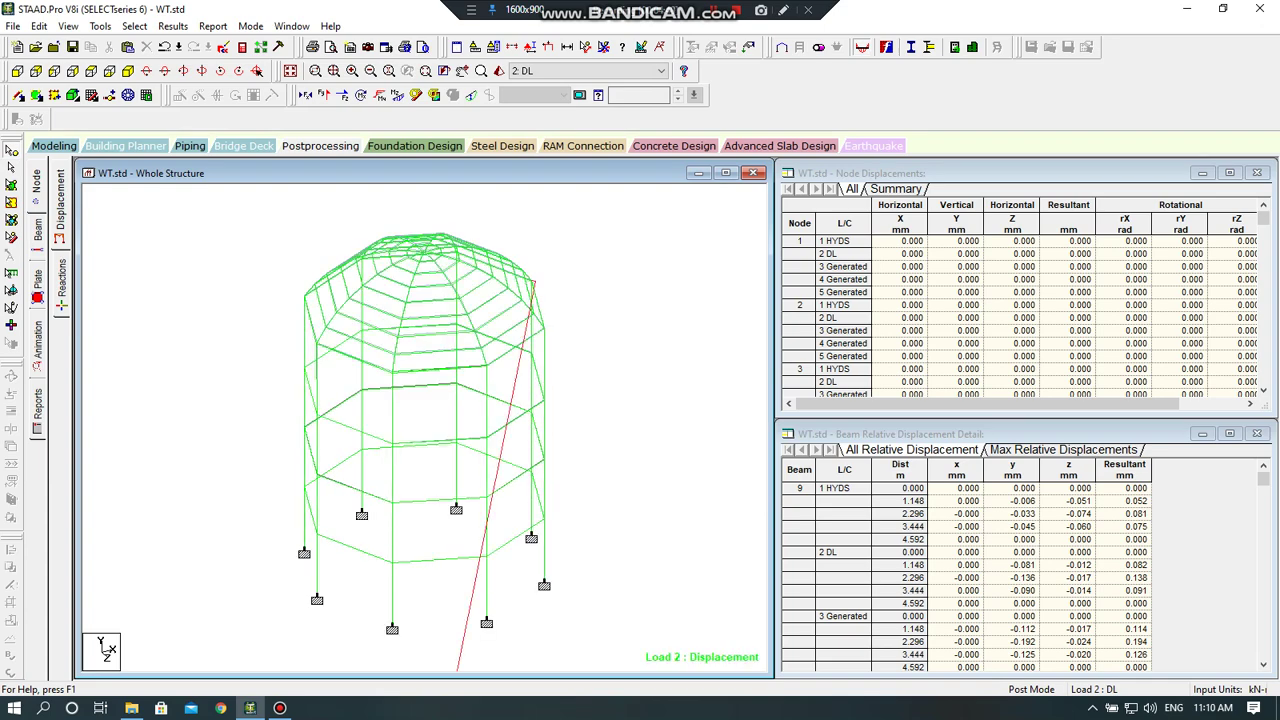
- Review the support reactions and the beam forces with the Z bending diagram, then hide the diagram
left_click(61, 278)
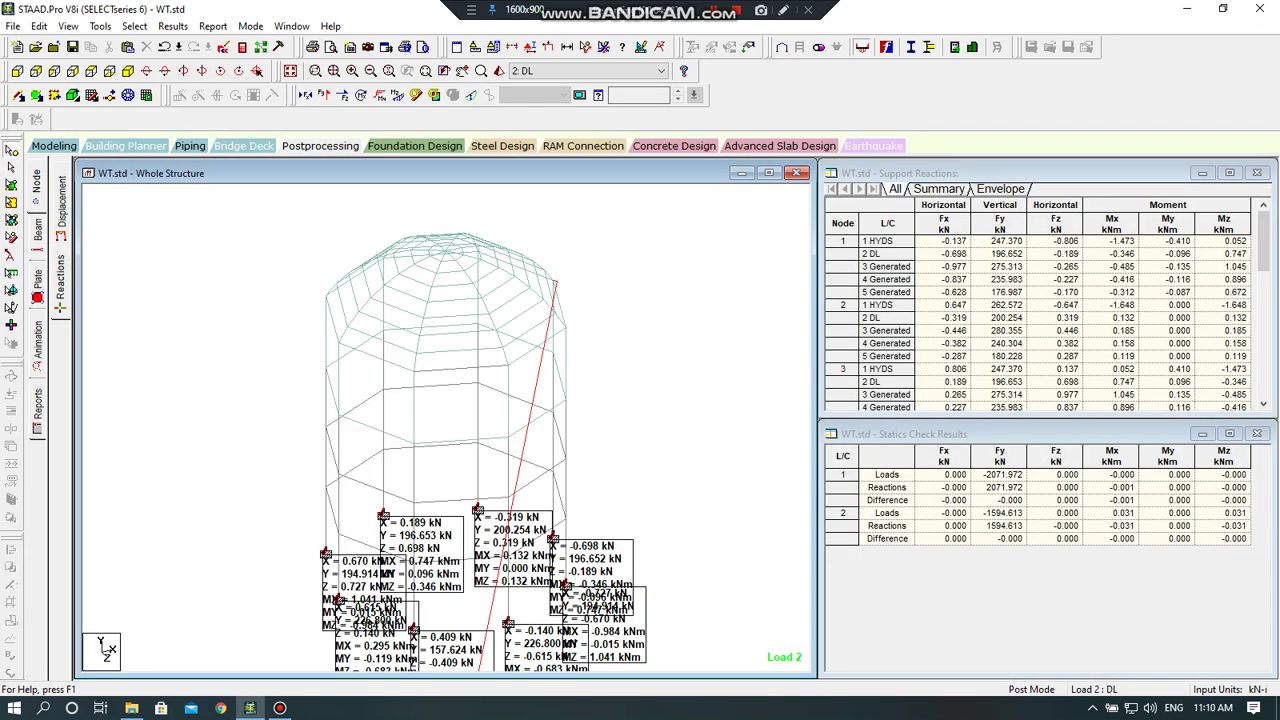
left_click(61, 205)
left_click(37, 232)
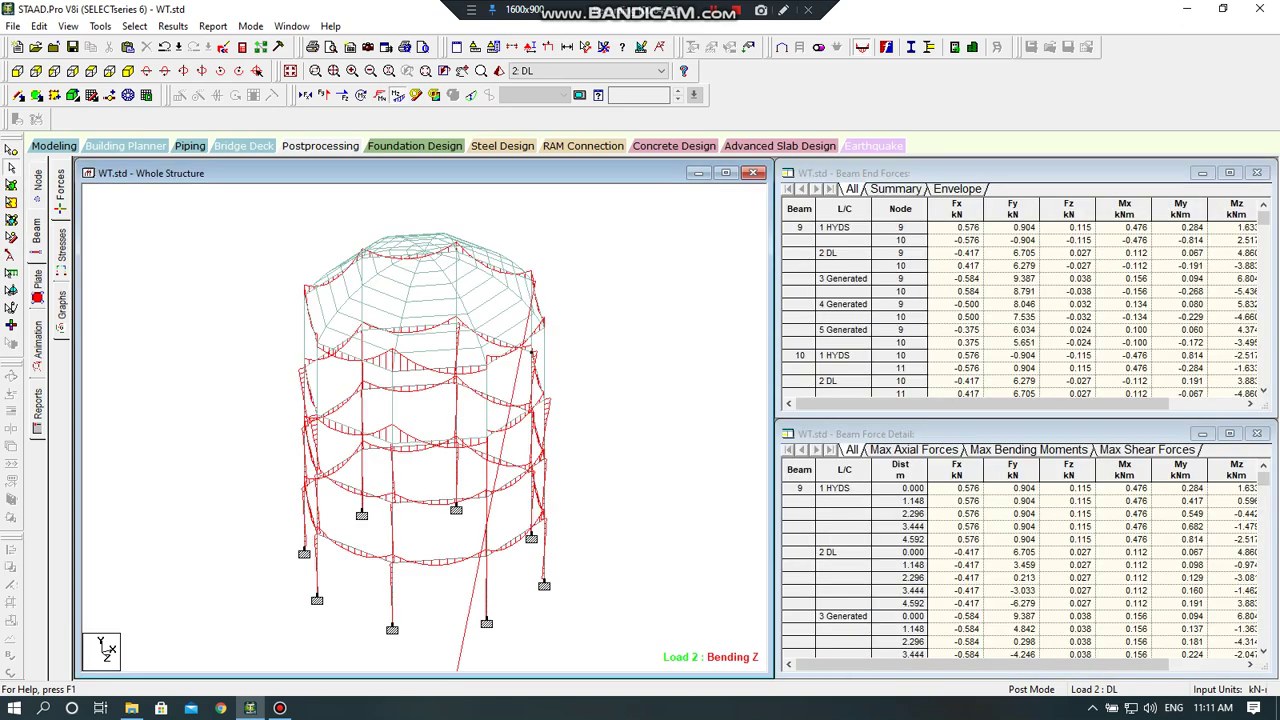
left_click(380, 95)
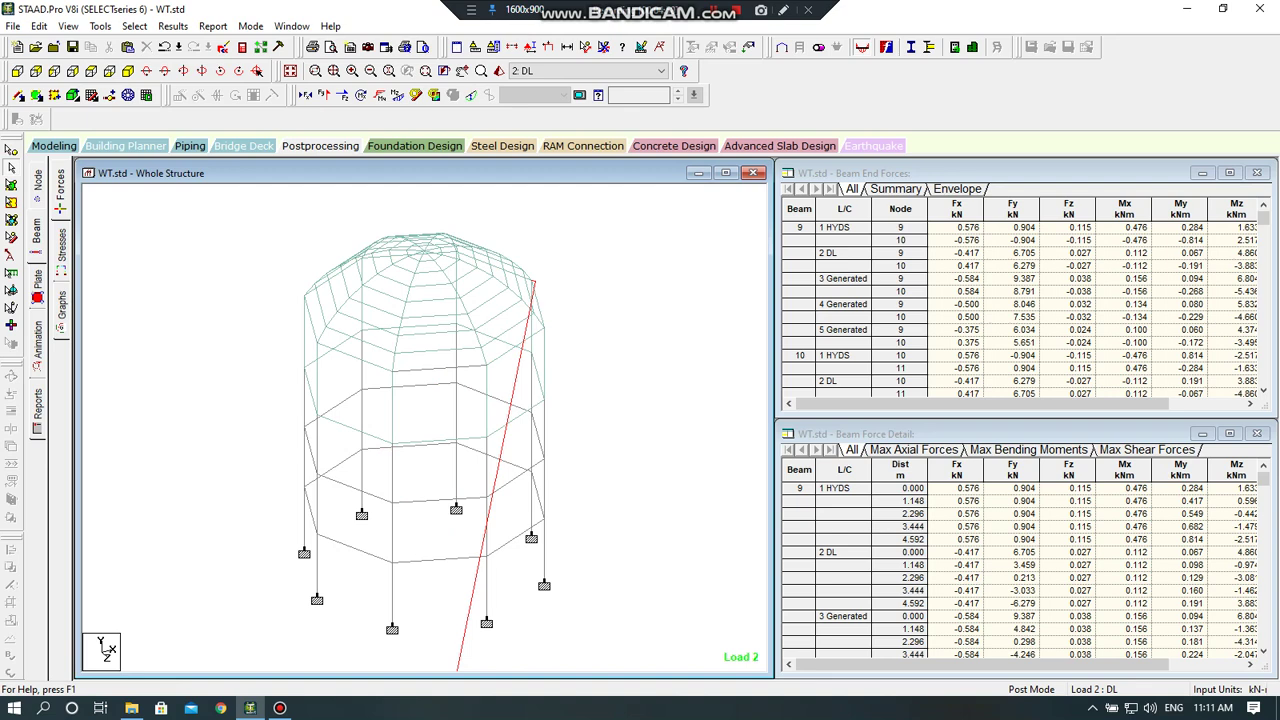
- Return to modeling mode and examine the concrete design results of the lowest-storey column, beam 39
left_click(415, 146)
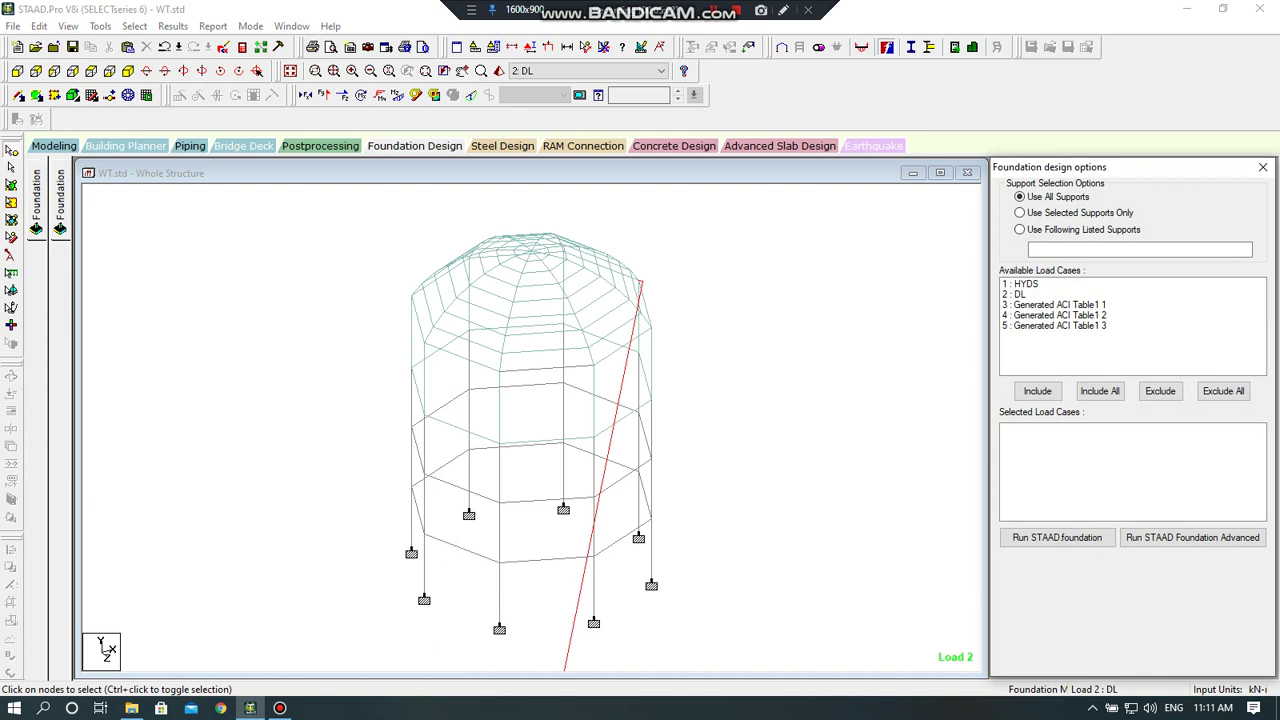
left_click(54, 146)
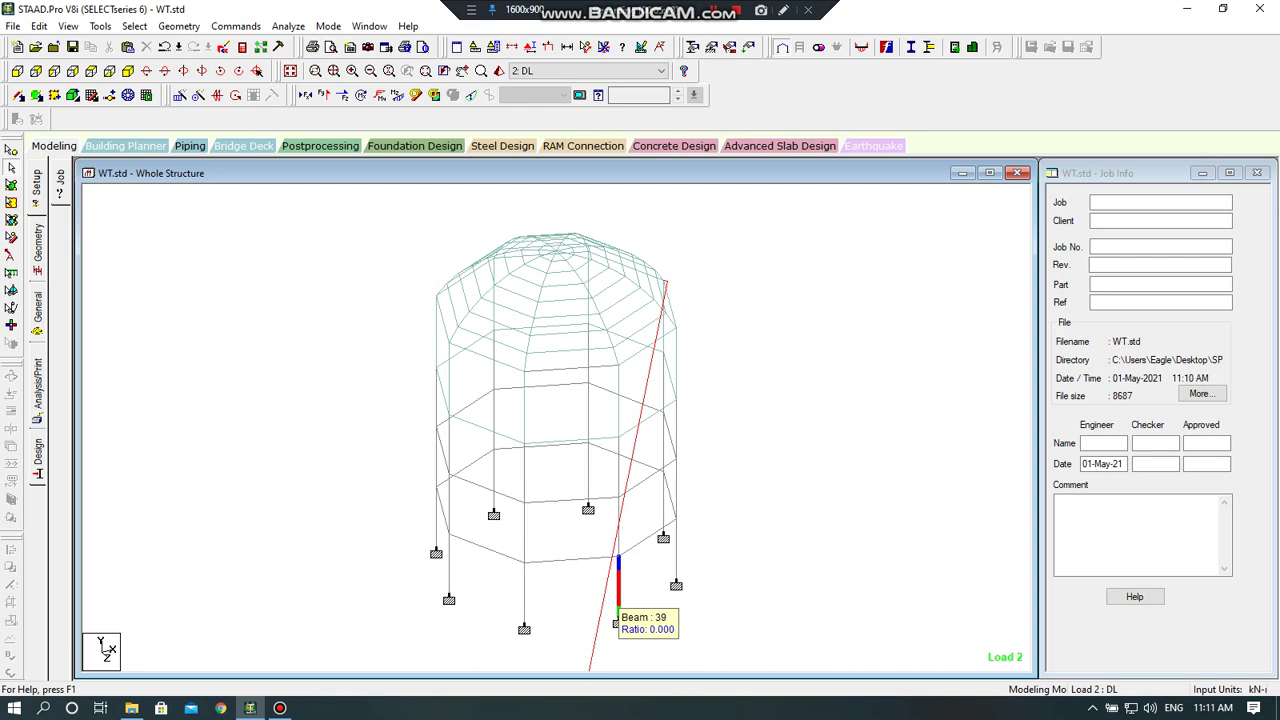
double_click(619, 586)
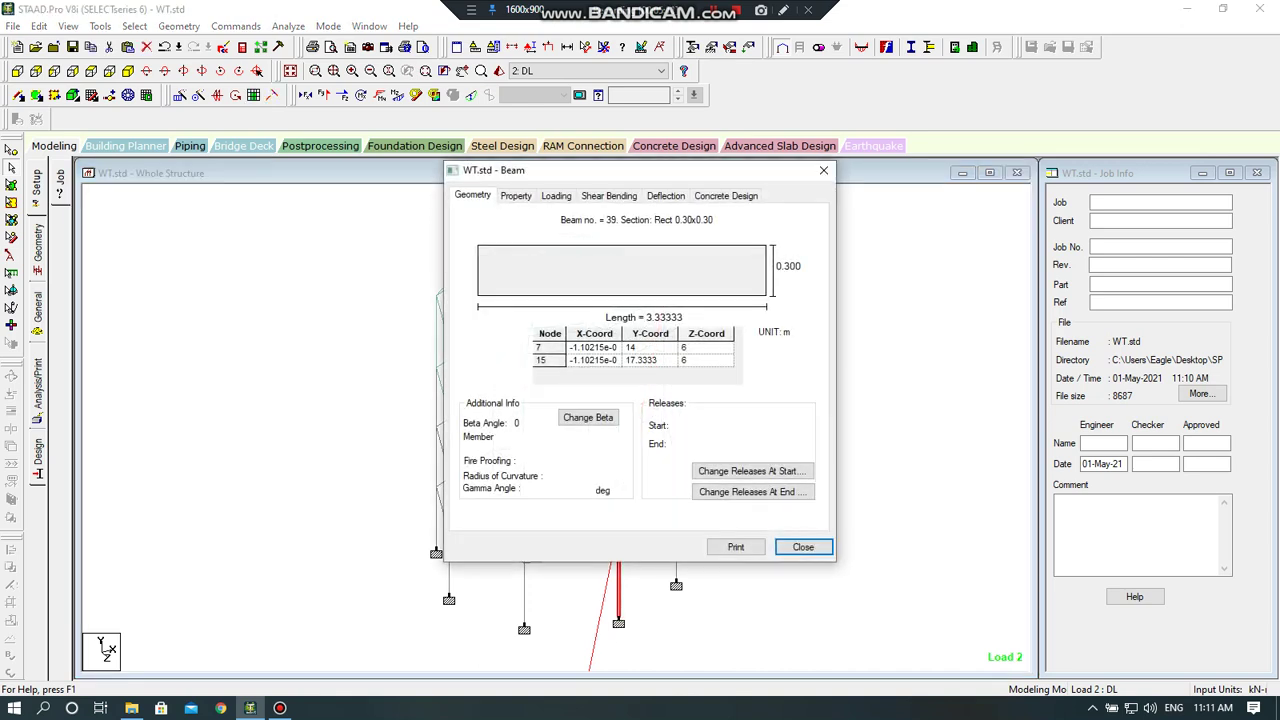
left_click(726, 195)
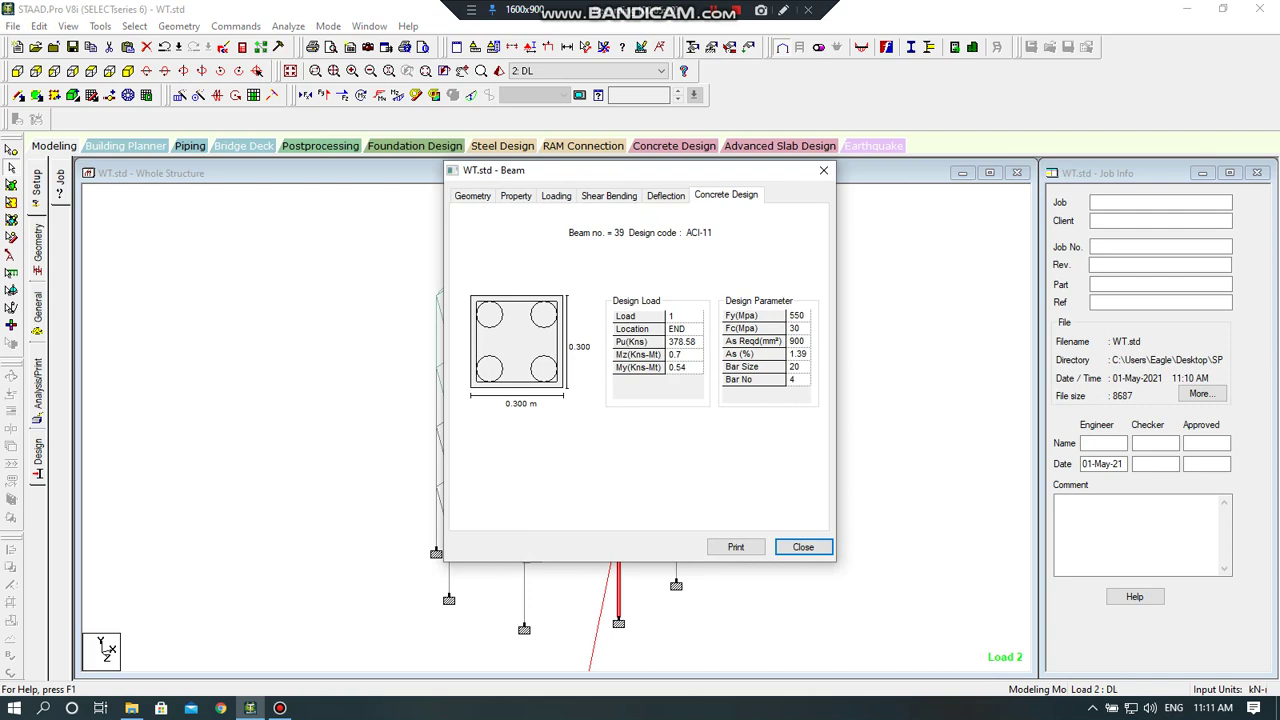
left_click(823, 170)
- Examine the concrete design results of the lowest ring's beam 15
double_click(645, 539)
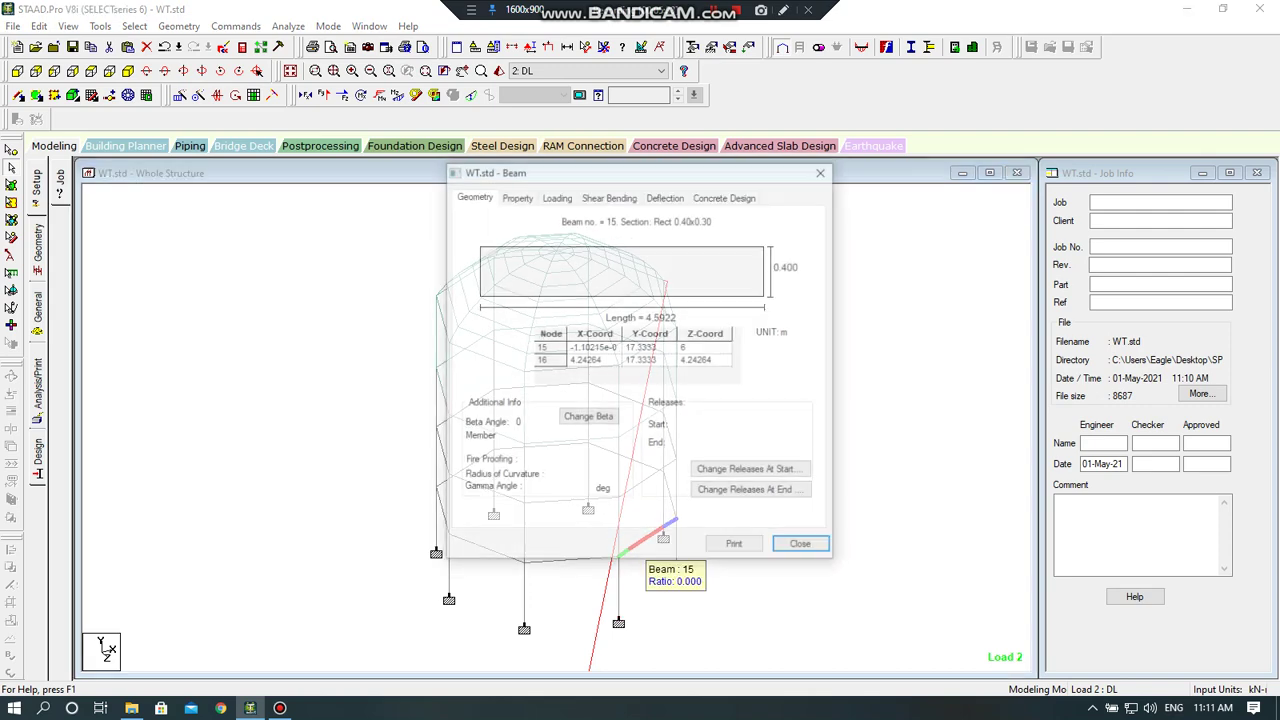
left_click(725, 195)
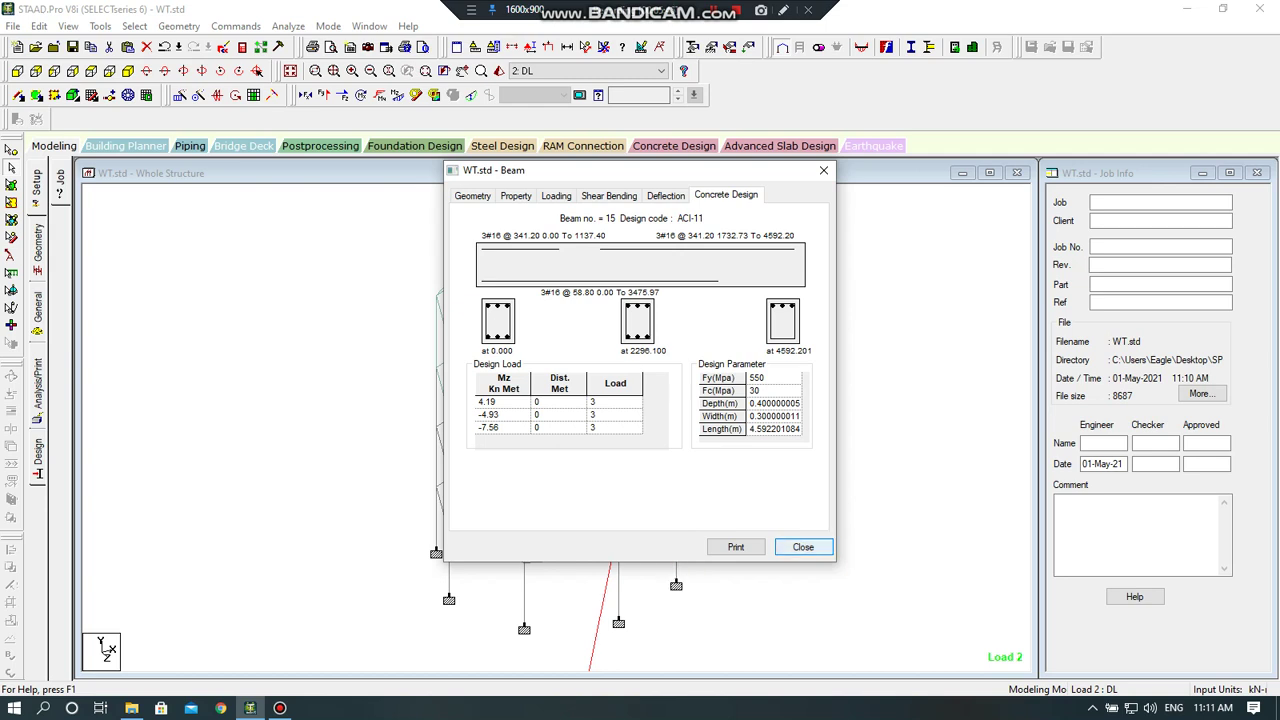
left_click(803, 547)
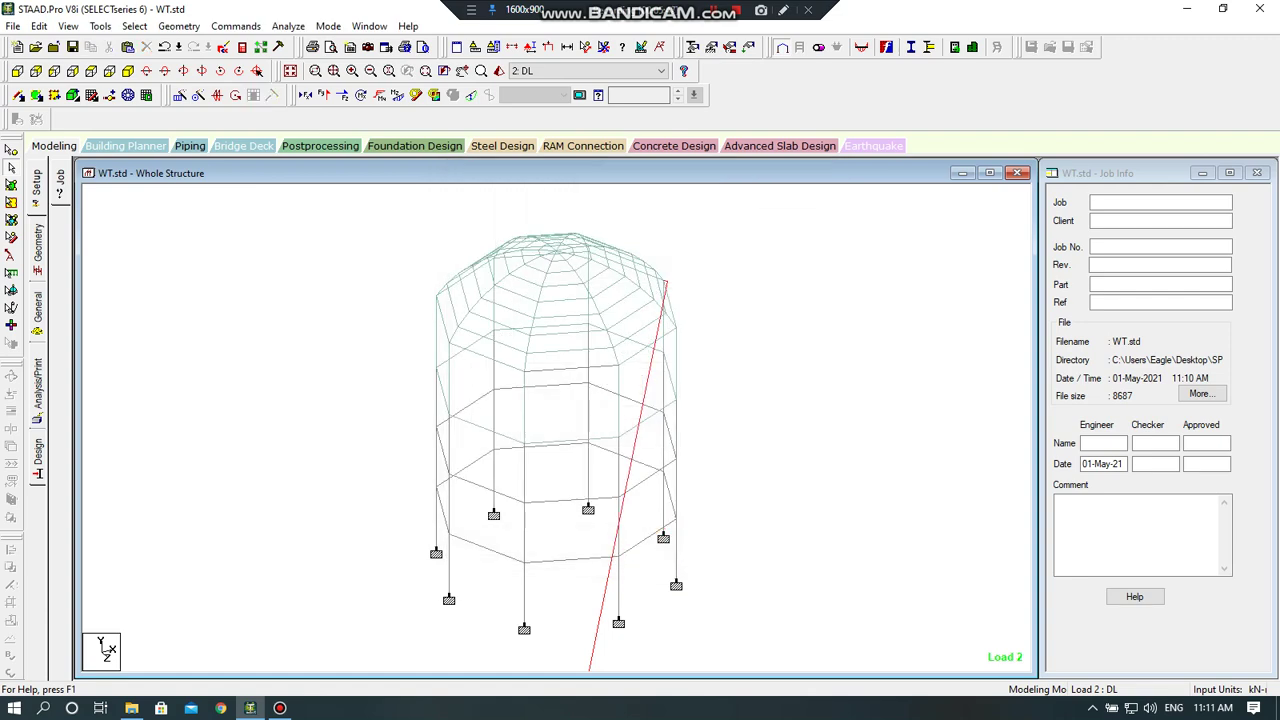
- Include all load cases for foundation design using all supports and transfer the model to STAAD.foundation
left_click(414, 146)
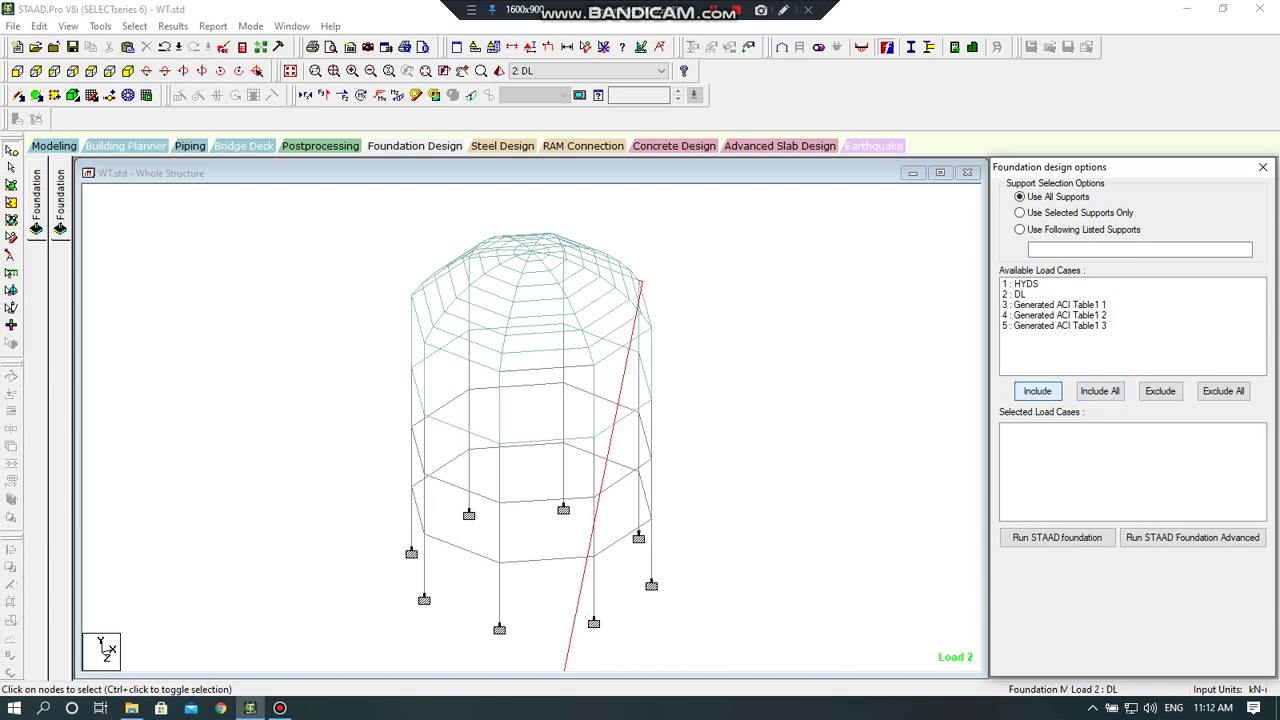
left_click(1099, 391)
left_click(1057, 537)
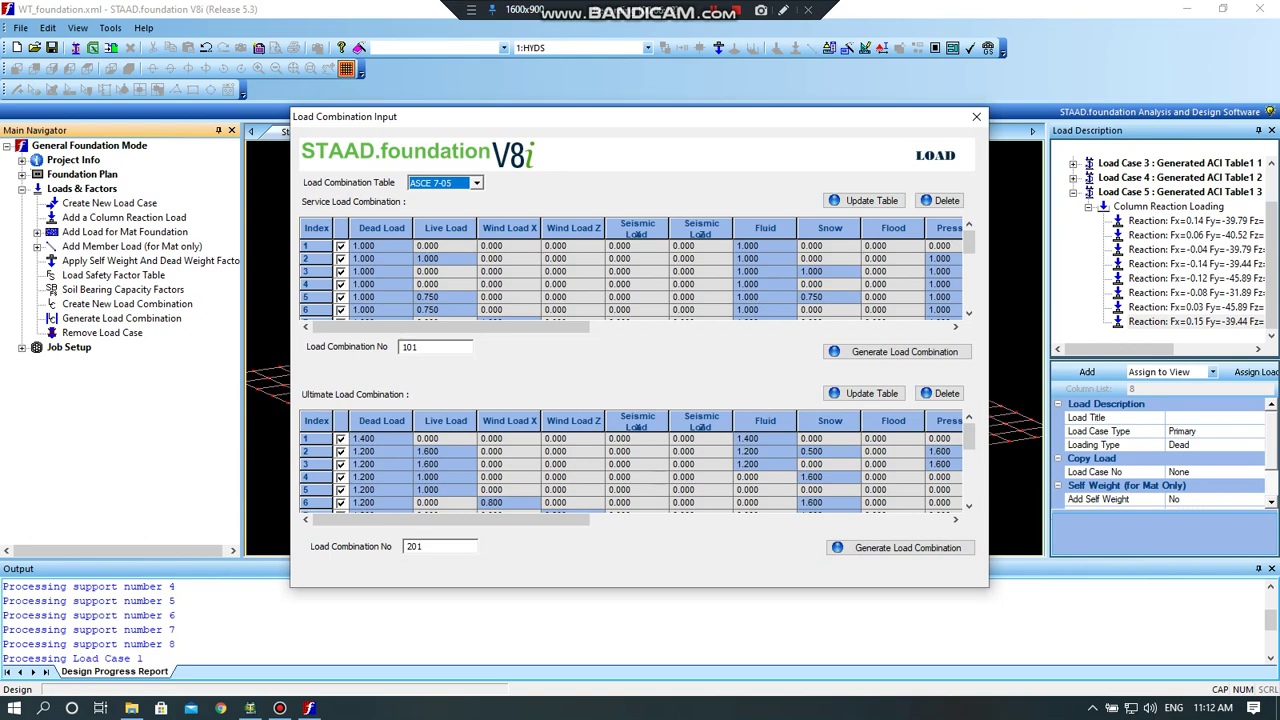
- Generate the service load combinations from number 101 and ultimate combinations from number 201 using the ASCE 7-05 table
left_click(476, 183)
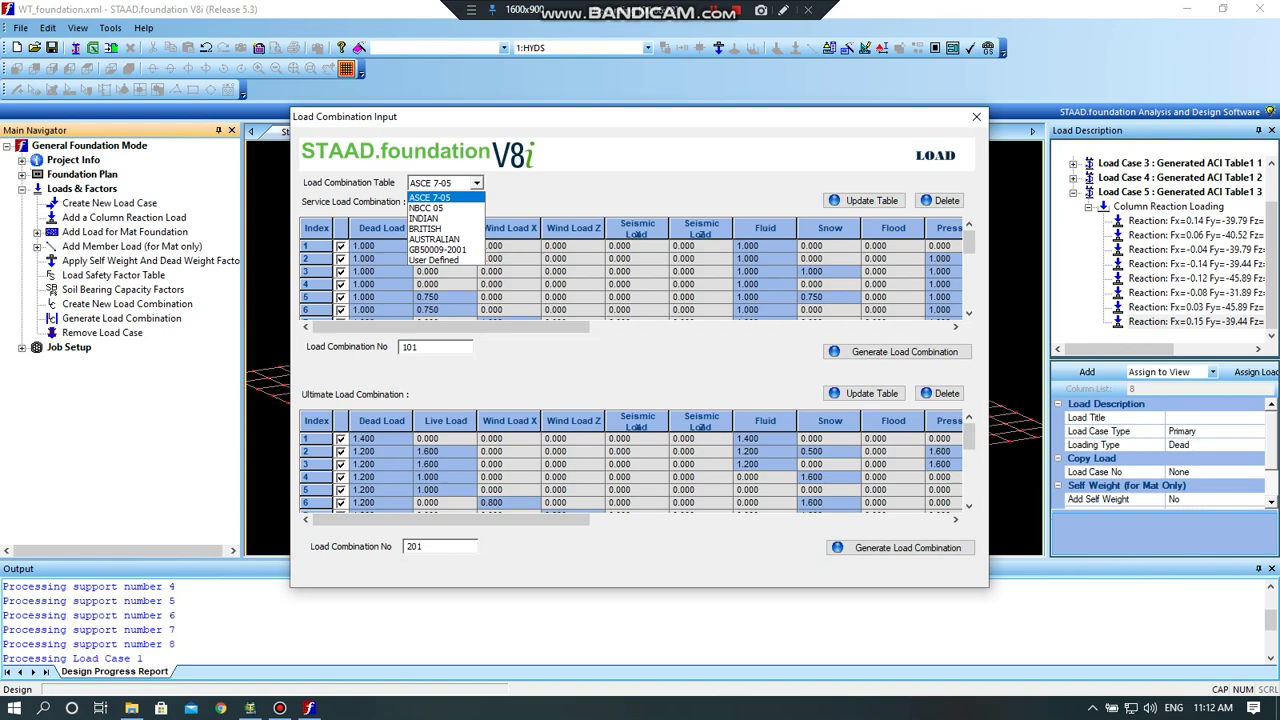
left_click(430, 197)
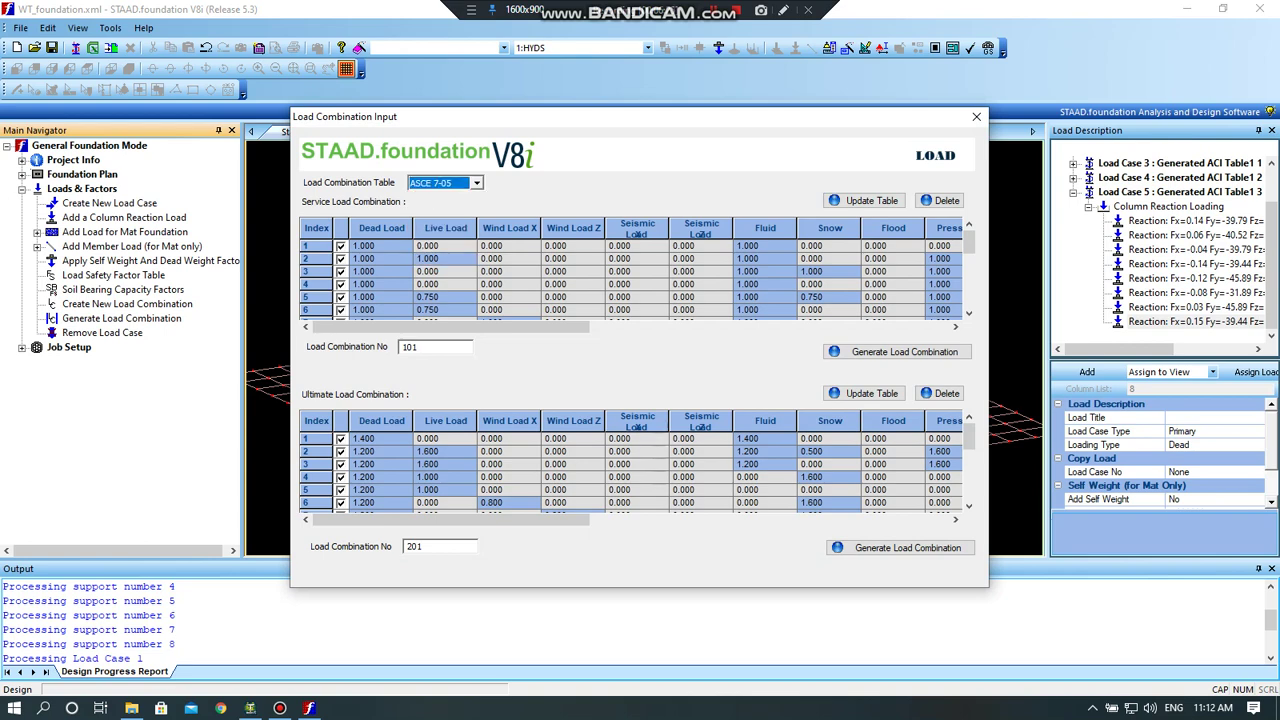
left_click(896, 351)
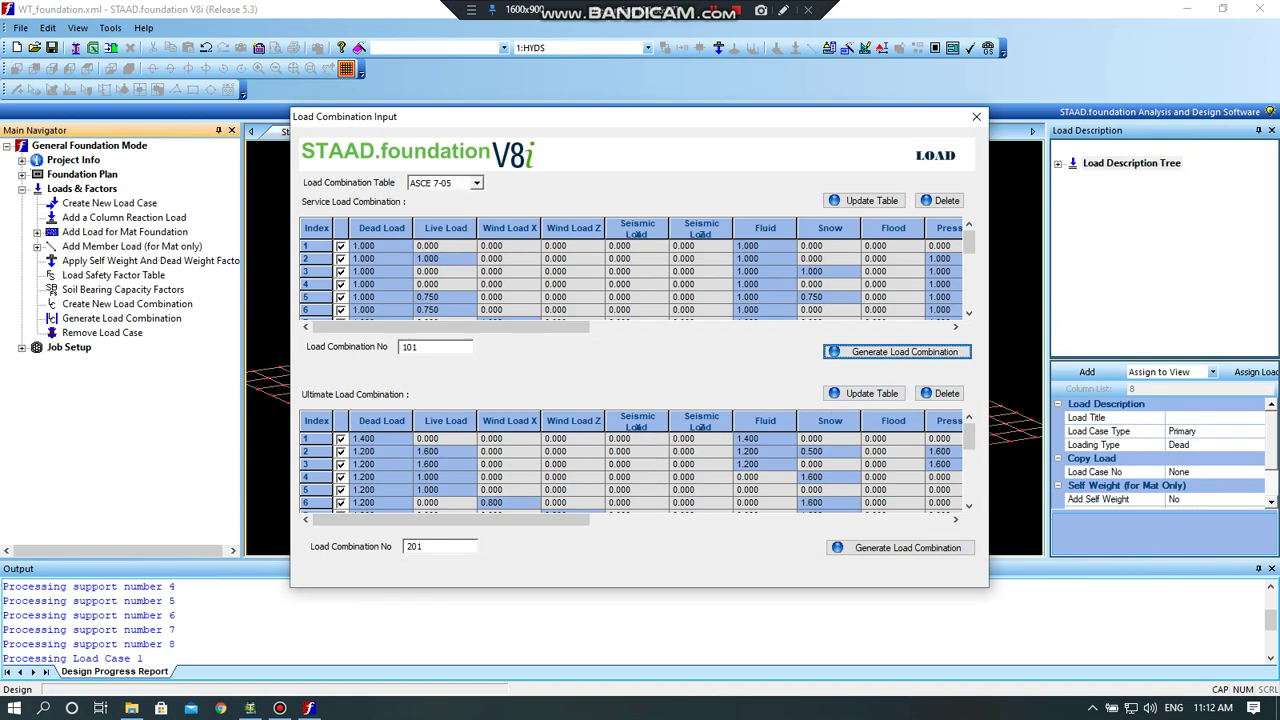
left_click(719, 387)
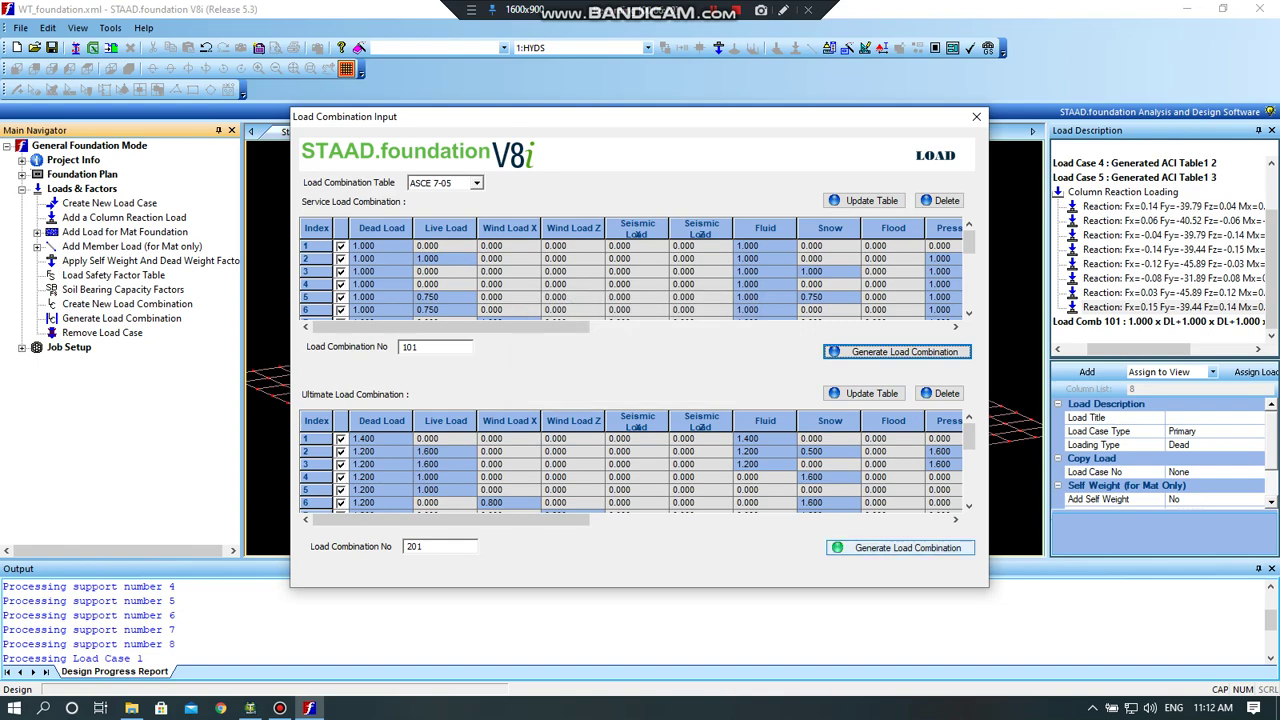
left_click(899, 547)
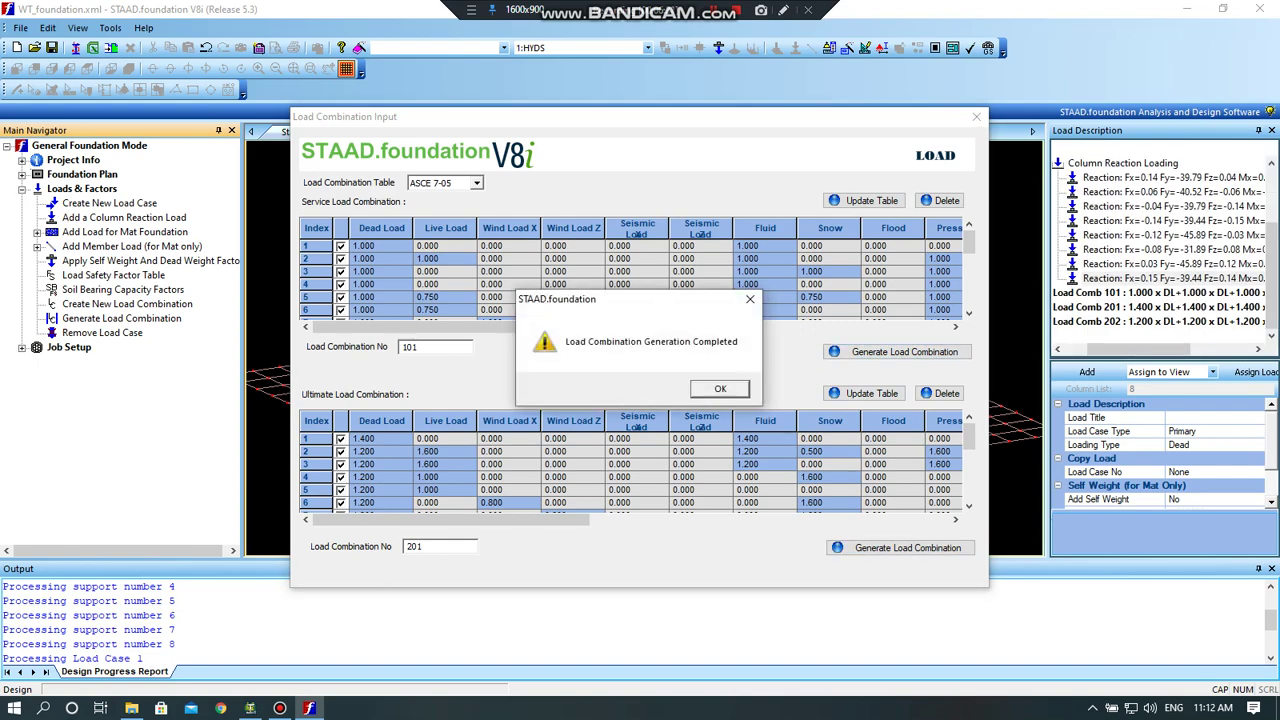
key("Return")
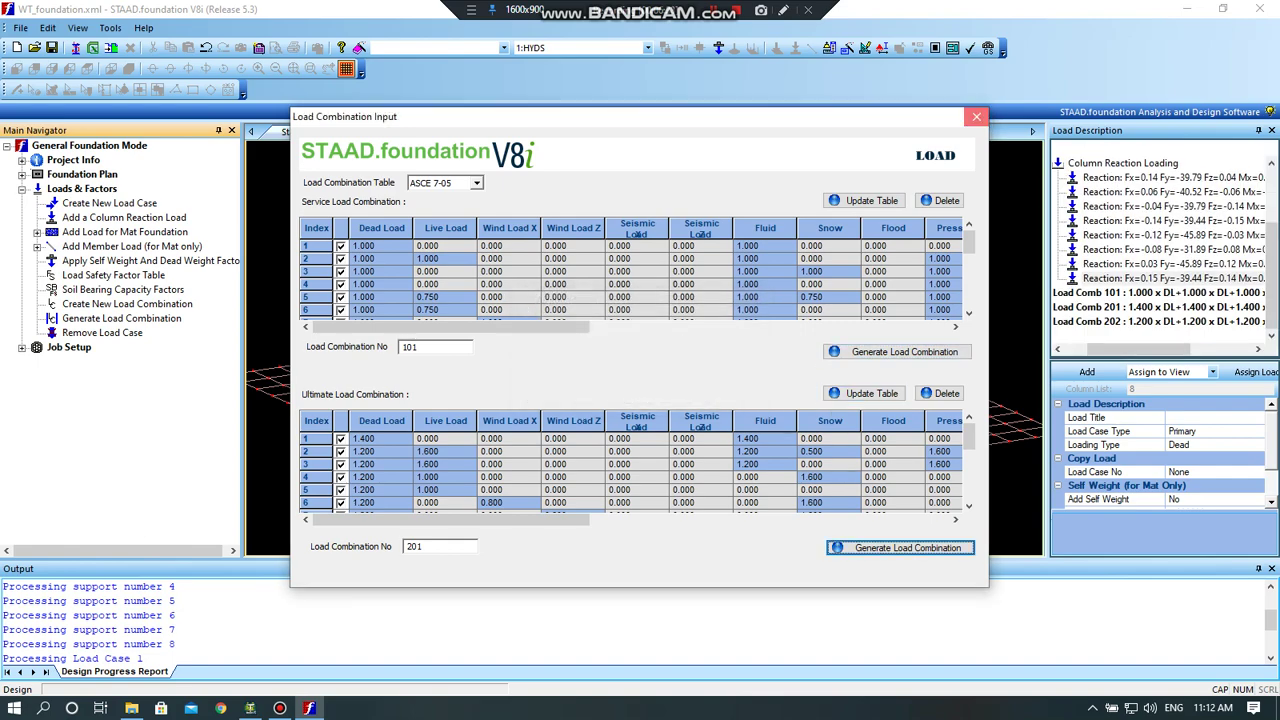
left_click(976, 116)
- Start a new foundation job named WATER TOWER with the Isolated job type
left_click(22, 347)
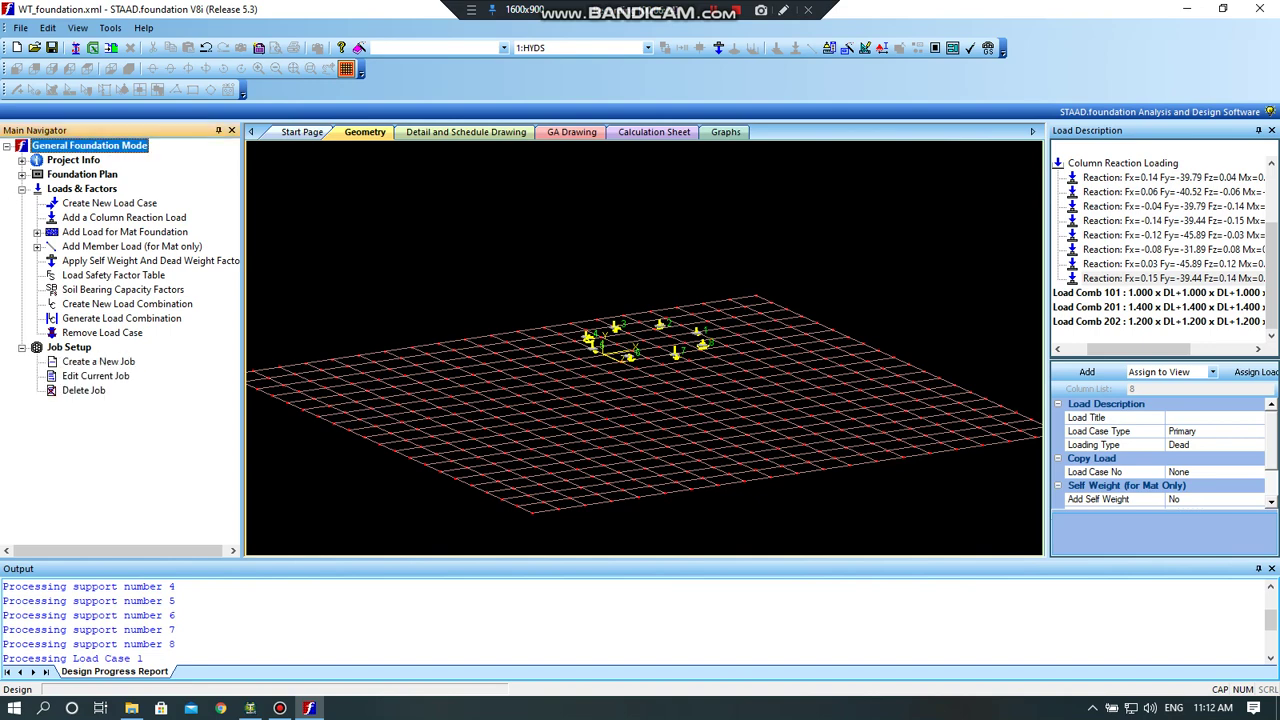
left_click(98, 361)
left_click(1190, 182)
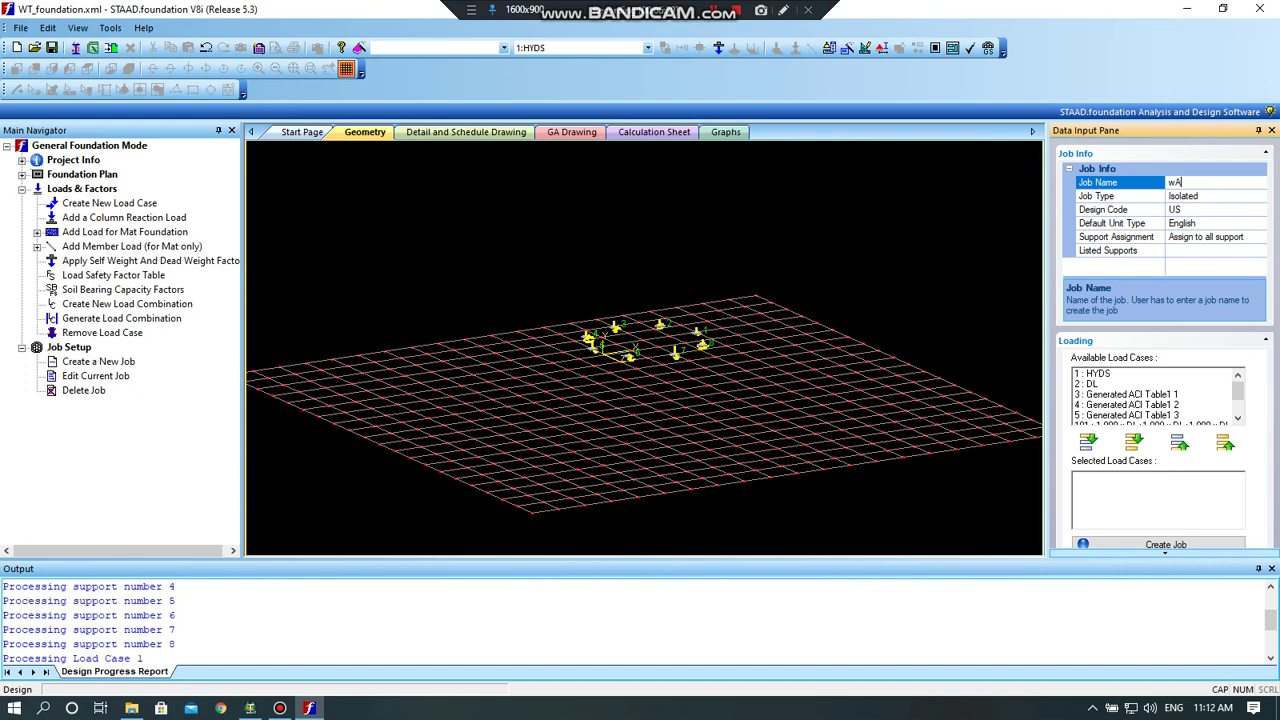
key("BackSpace")
key("BackSpace")
type("WATER TOWER")
left_click(1210, 196)
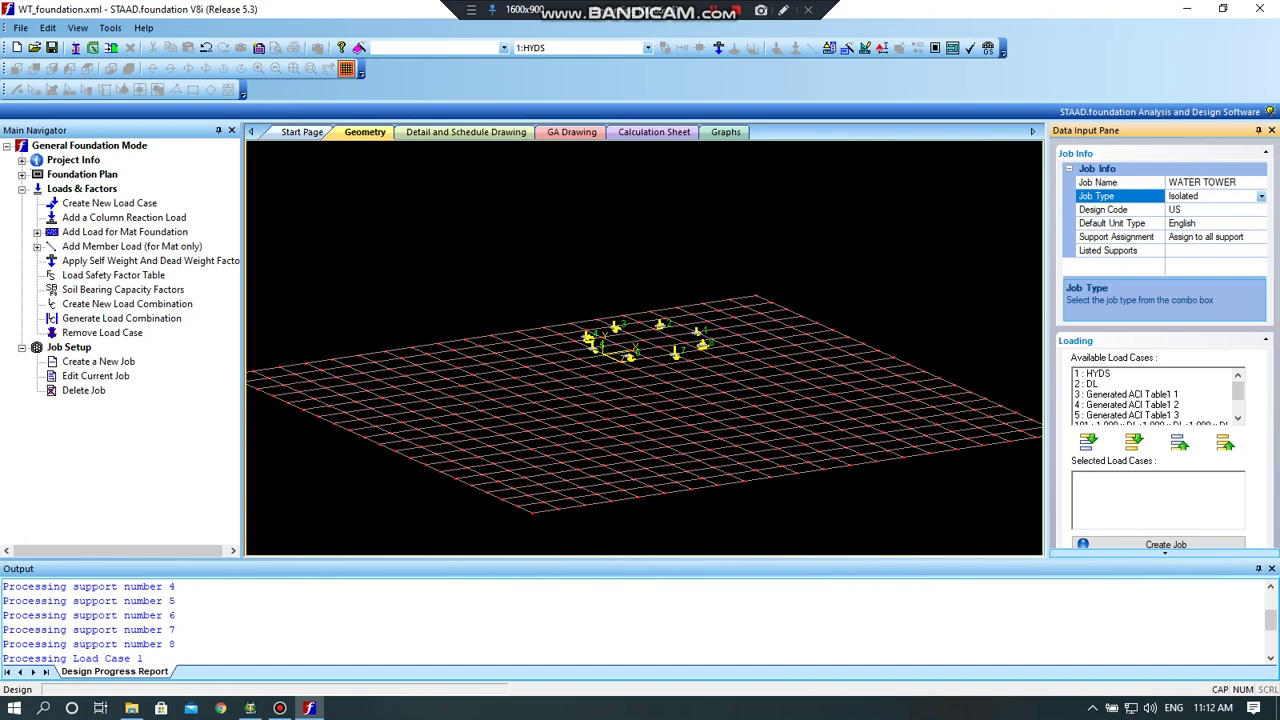
- Keep the US design code, set the default unit type to SI, highlight load cases HYDS and DL, and create the job for all supports
left_click(1210, 209)
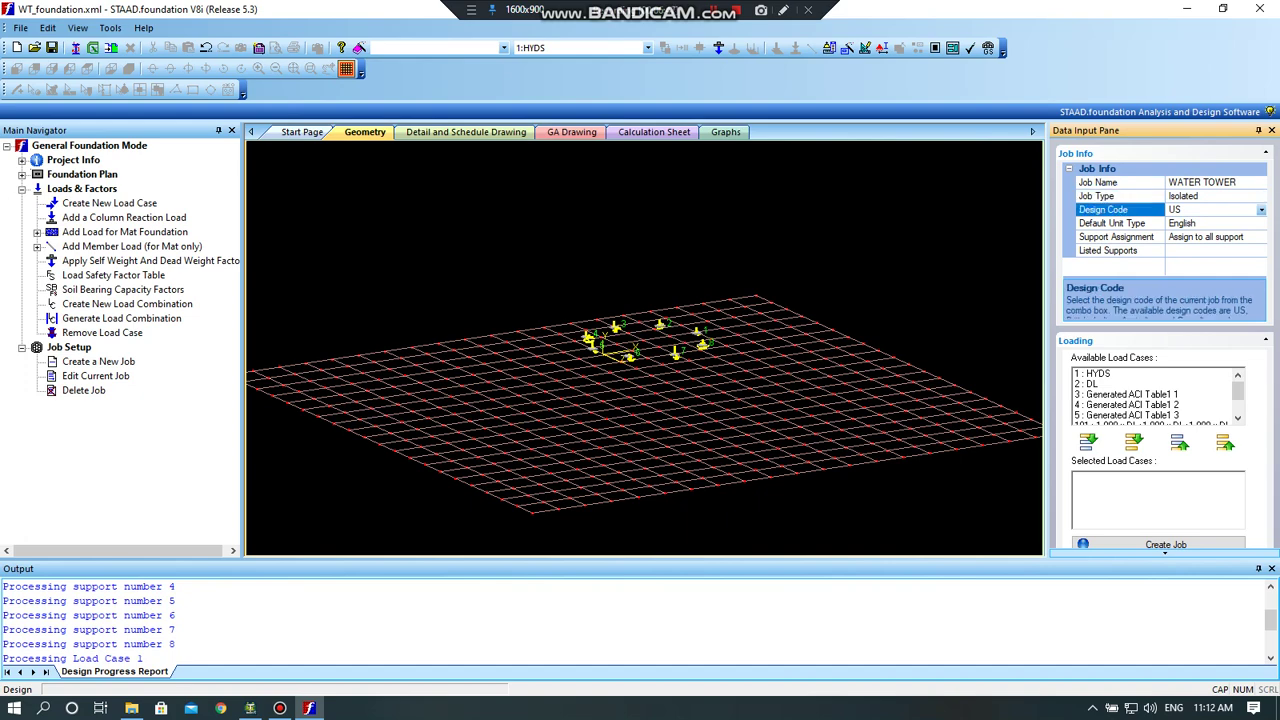
left_click(1261, 209)
left_click(1200, 222)
left_click(1210, 223)
left_click(1261, 223)
left_click(1200, 249)
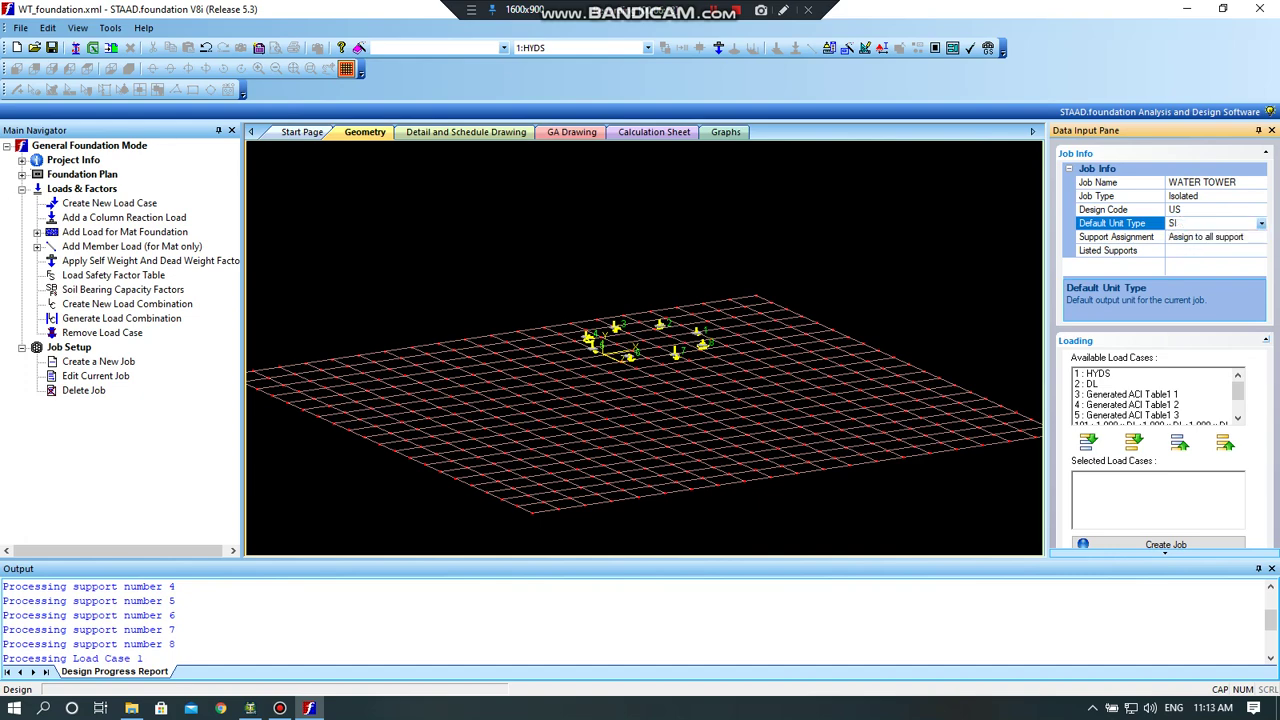
mouse_move(1237, 390)
left_mouse_down()
mouse_move(1237, 405)
mouse_move(1237, 390)
left_mouse_up()
left_click(1150, 373)
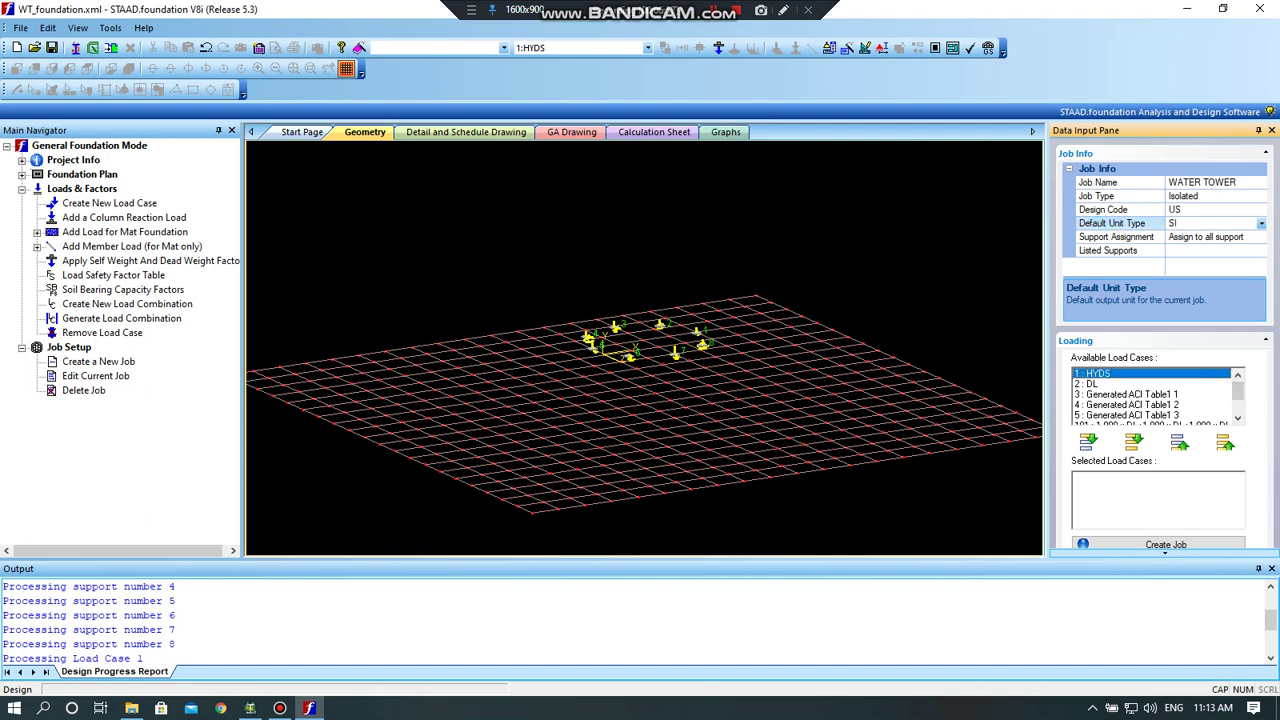
left_click(1150, 384, "ctrl")
left_click(1165, 544)
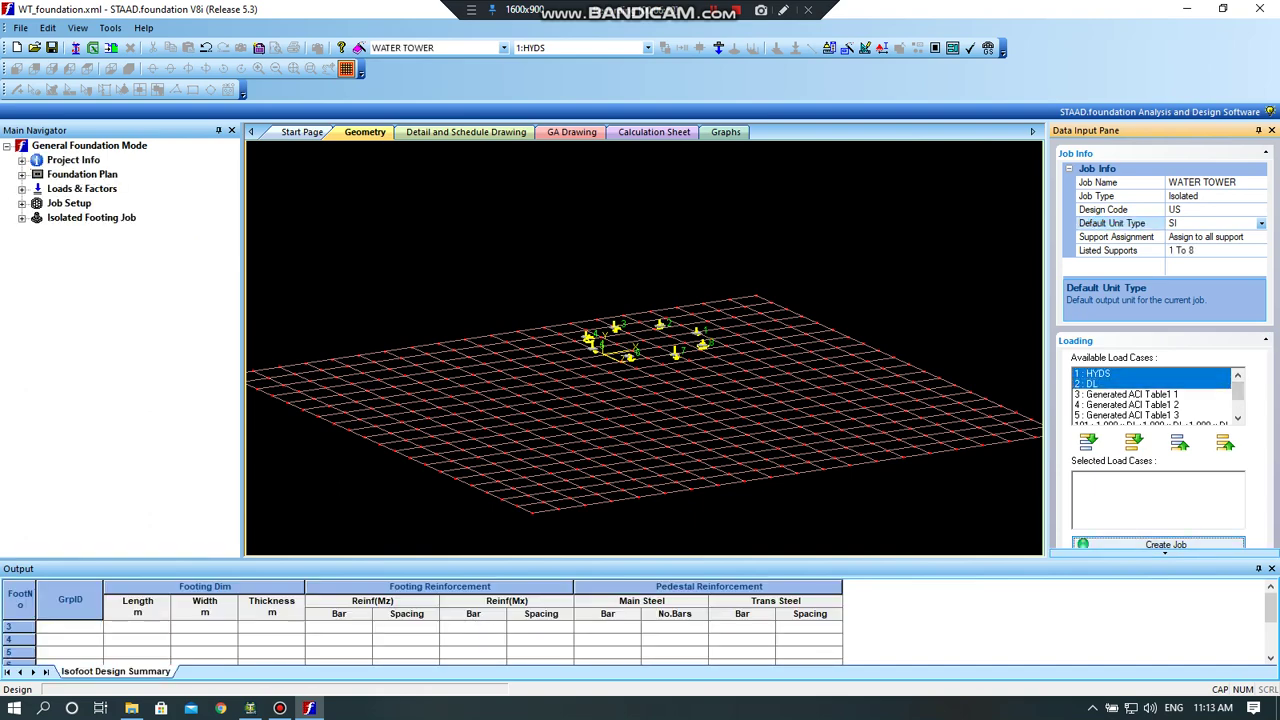
- Move only load cases 1 HYDS and 2 DL into the selected load cases and try to create the WATER TOWER job again
left_click(1133, 441)
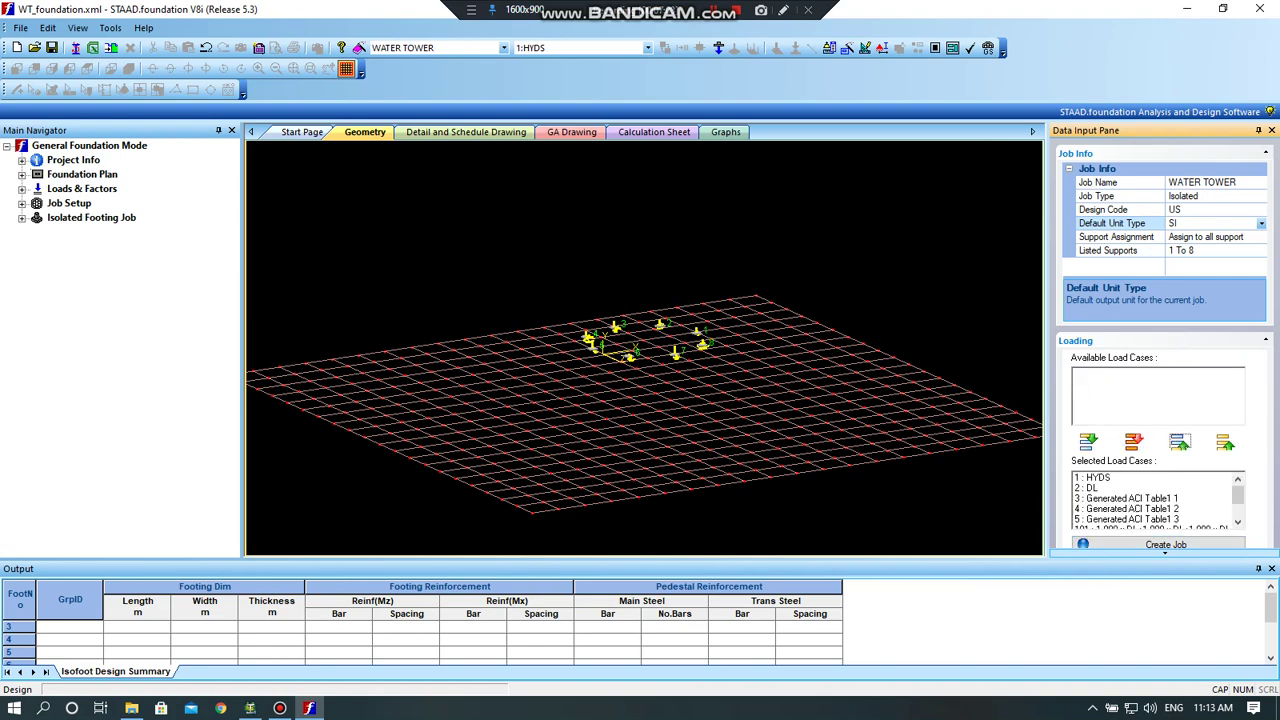
left_click(1224, 441)
left_click(1150, 394)
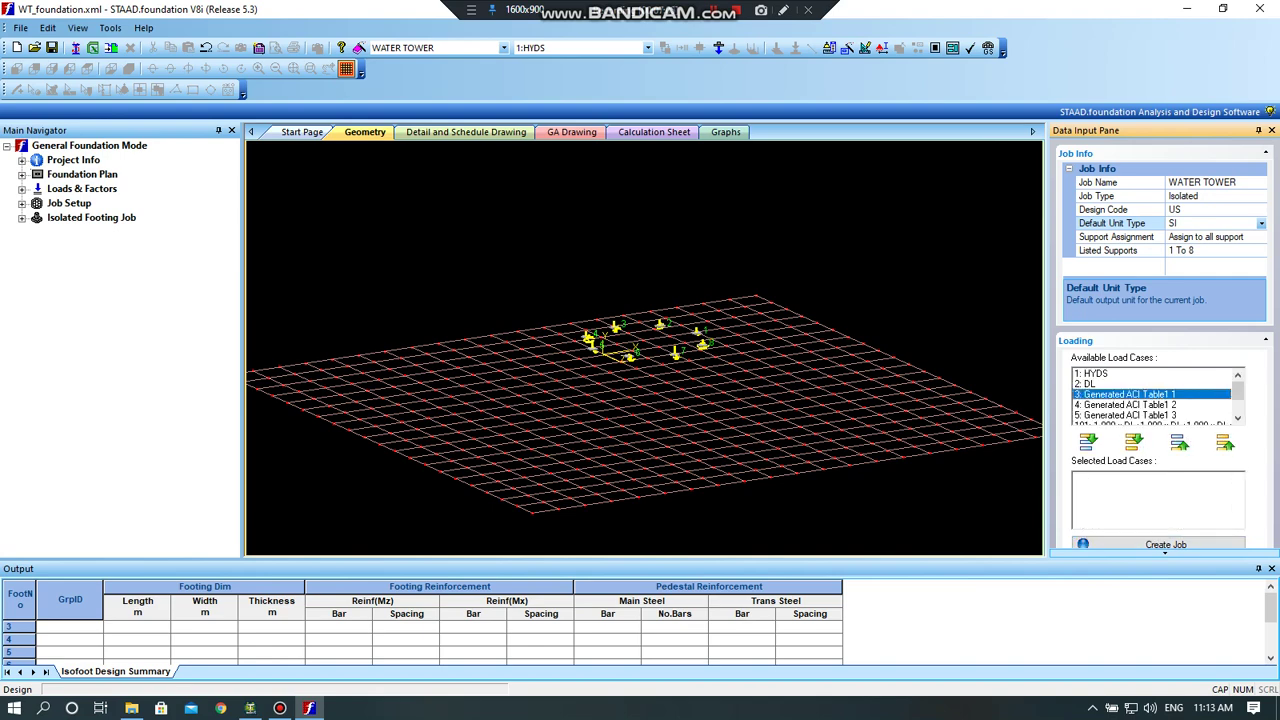
left_click(1150, 373, "ctrl")
left_click(1150, 383, "ctrl")
left_click(1150, 383, "ctrl")
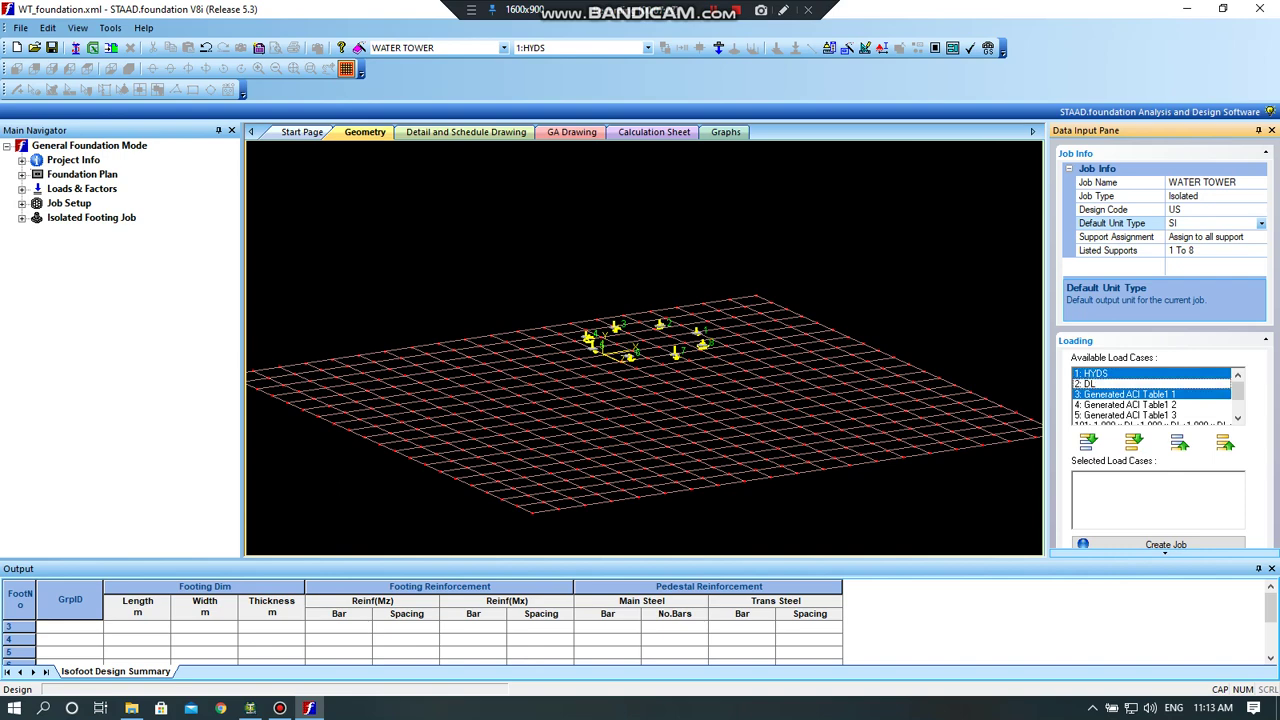
left_click(1150, 414, "ctrl")
left_click(1150, 373, "ctrl")
left_click(1150, 394, "ctrl")
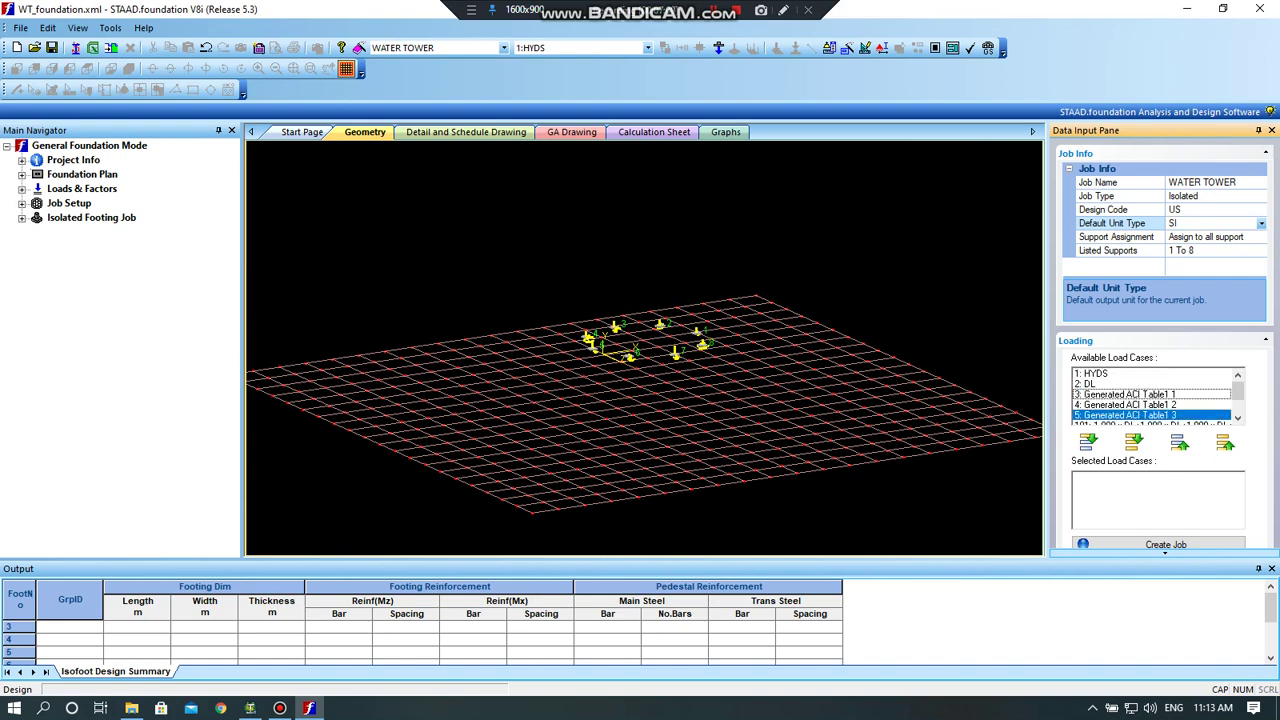
left_click(1150, 414, "ctrl")
left_click(1150, 373, "ctrl")
left_click(1150, 383, "ctrl")
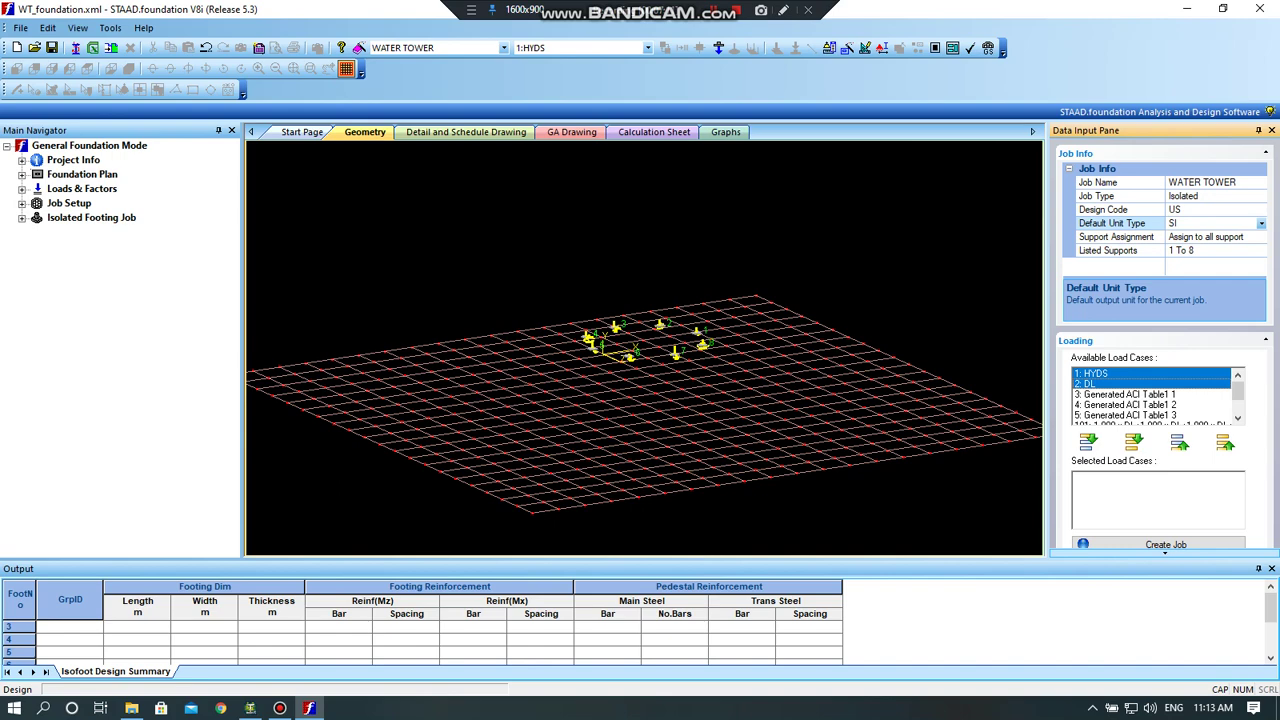
left_click(1088, 441)
left_click(1165, 544)
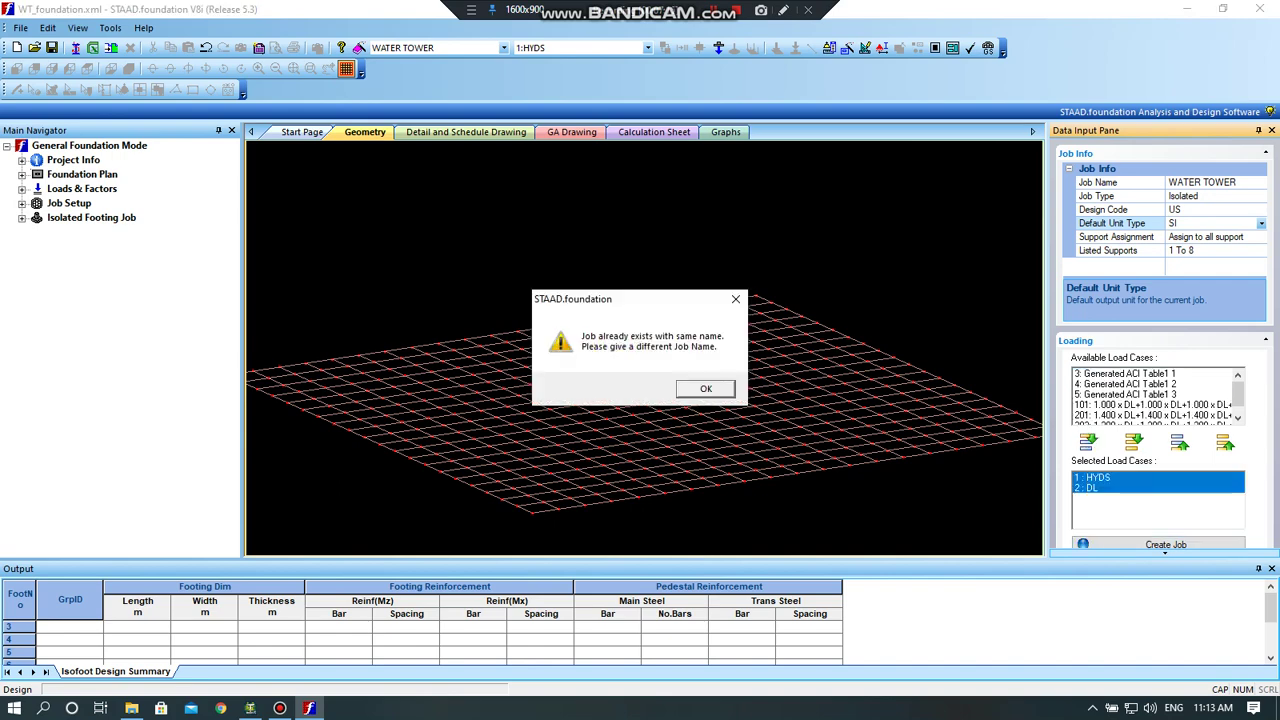
left_click(706, 388)
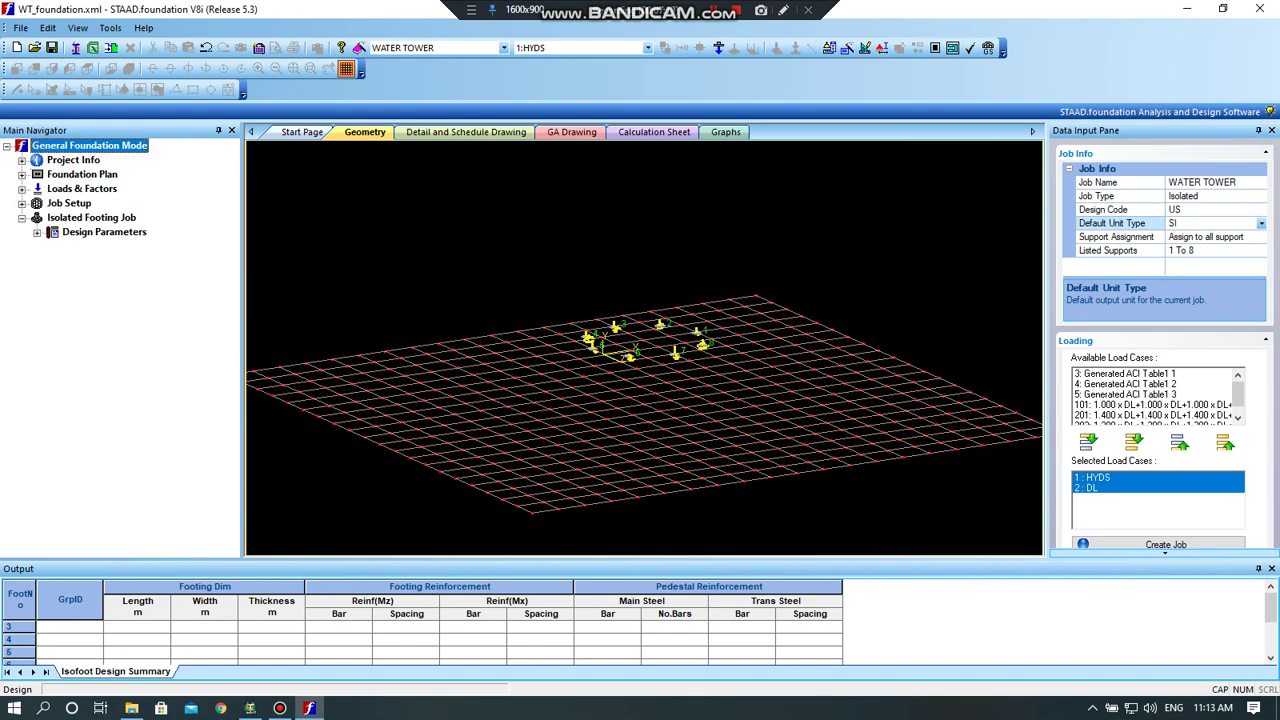
- Review the isolated footing's concrete, cover and soil, geometry, and sliding and overturning parameters, and run the footing design
left_click(115, 246)
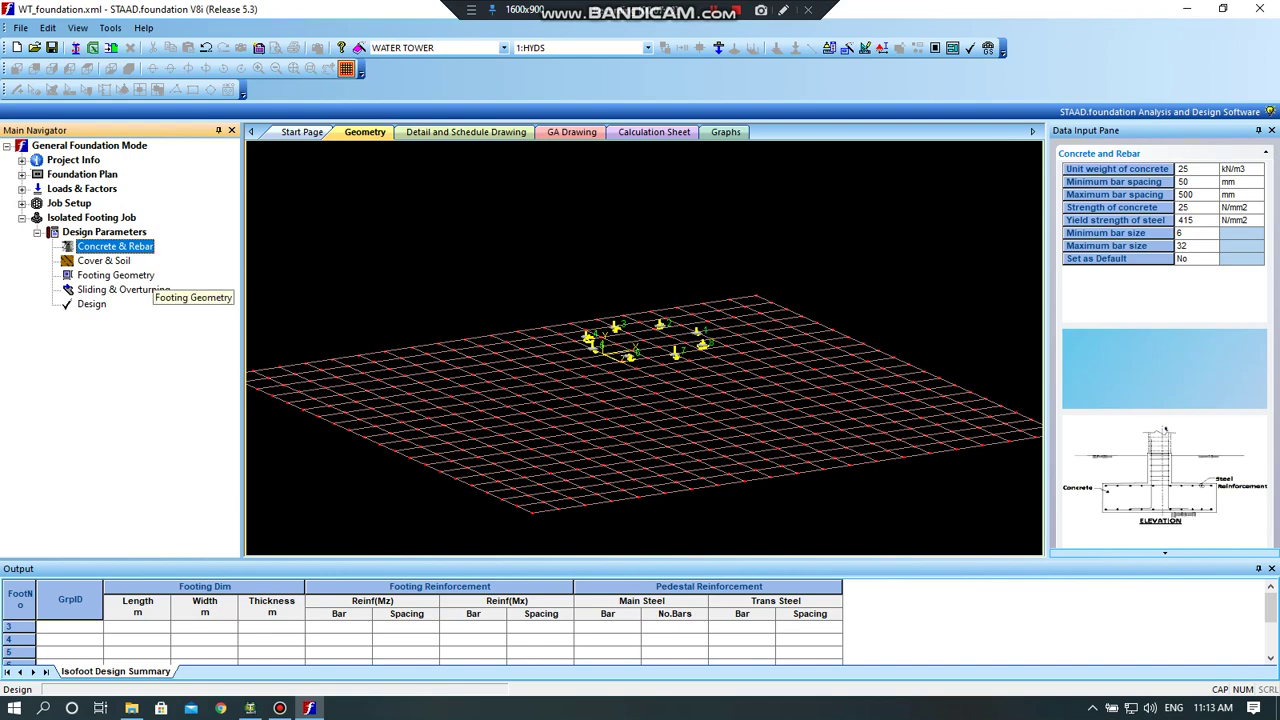
left_click(104, 260)
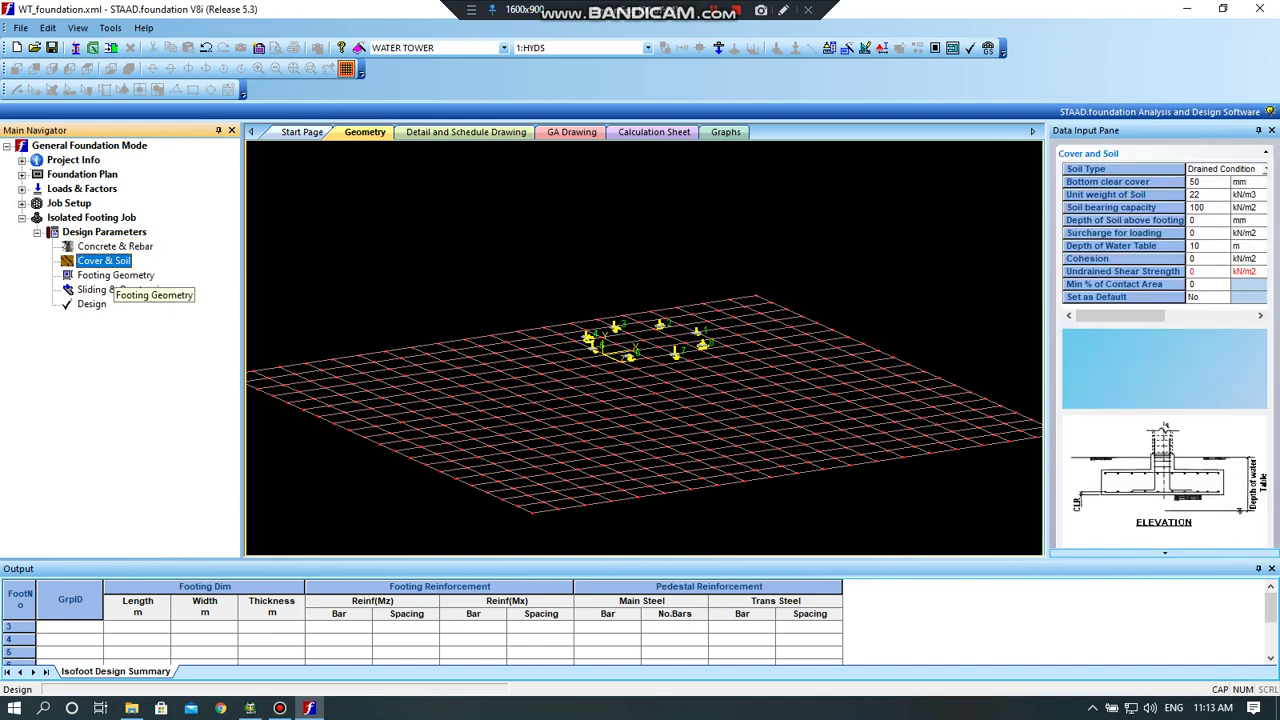
left_click(115, 276)
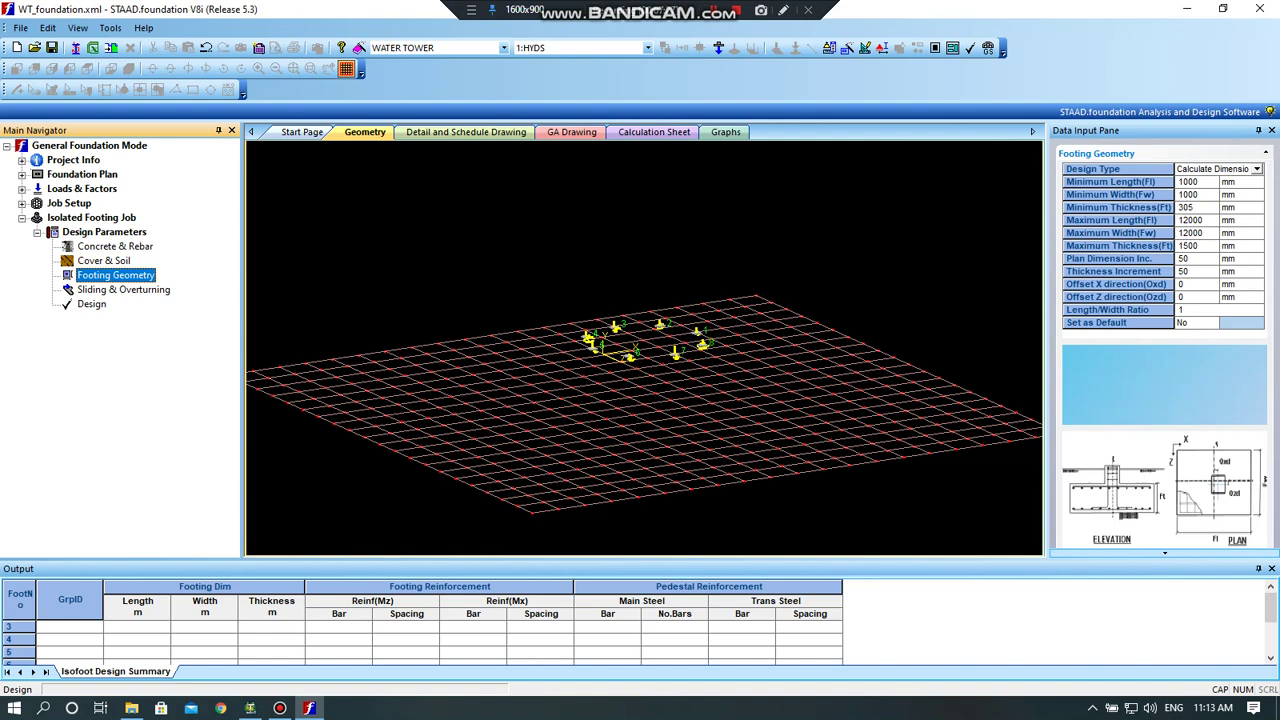
left_click(123, 289)
left_click(91, 304)
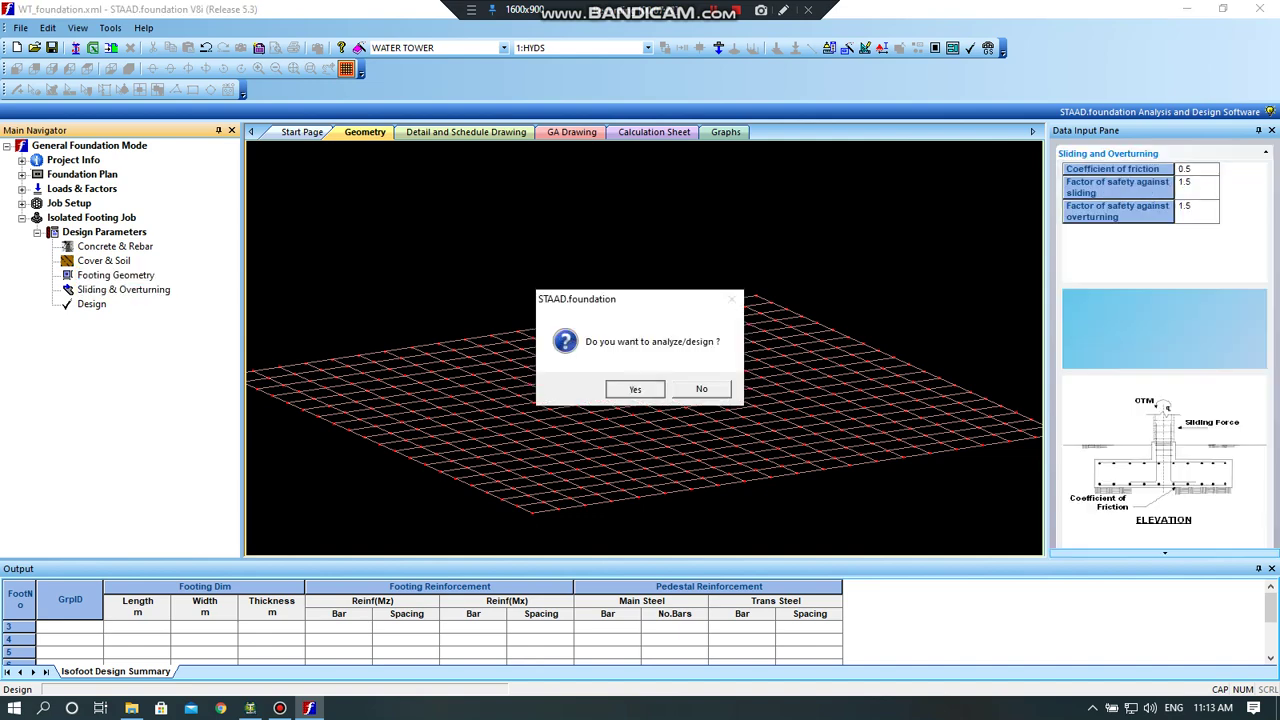
key("Return")
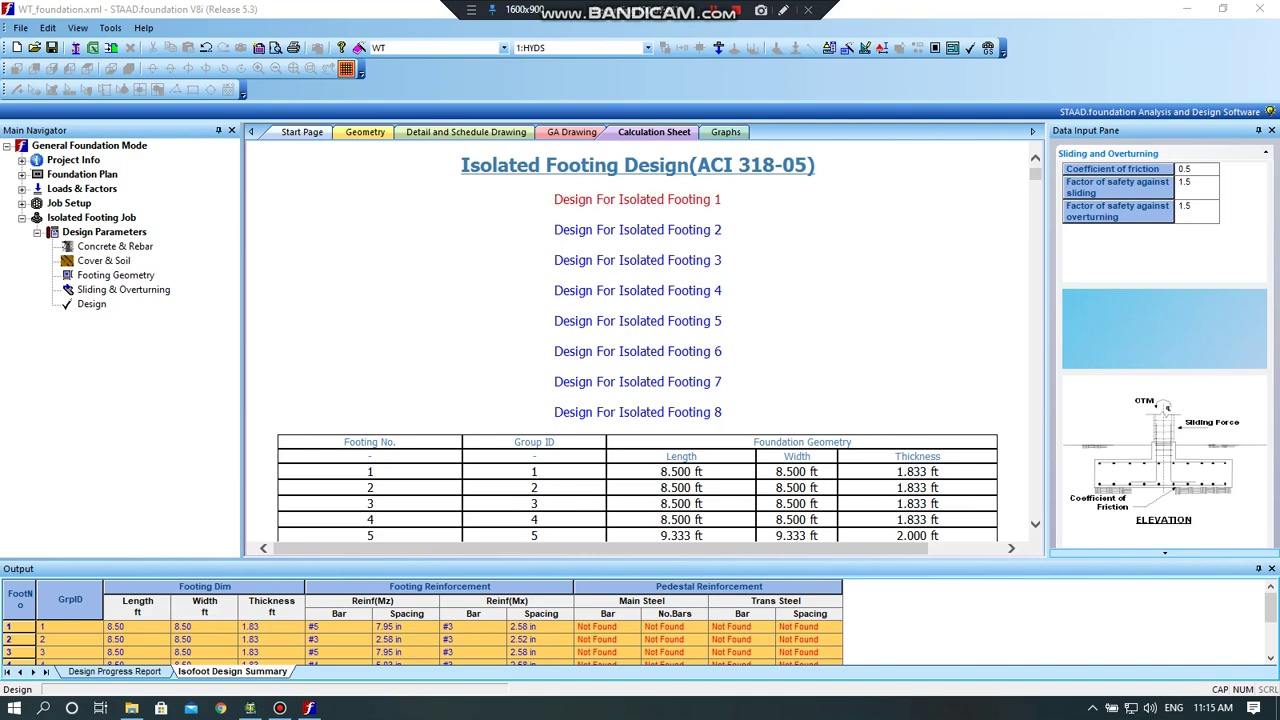
- Examine the calculation sheet for isolated footing 1, including soil properties, applied loads and corner pressures, and return to the foundation geometry
left_click(637, 199)
scroll(640, 340, "down", 15)
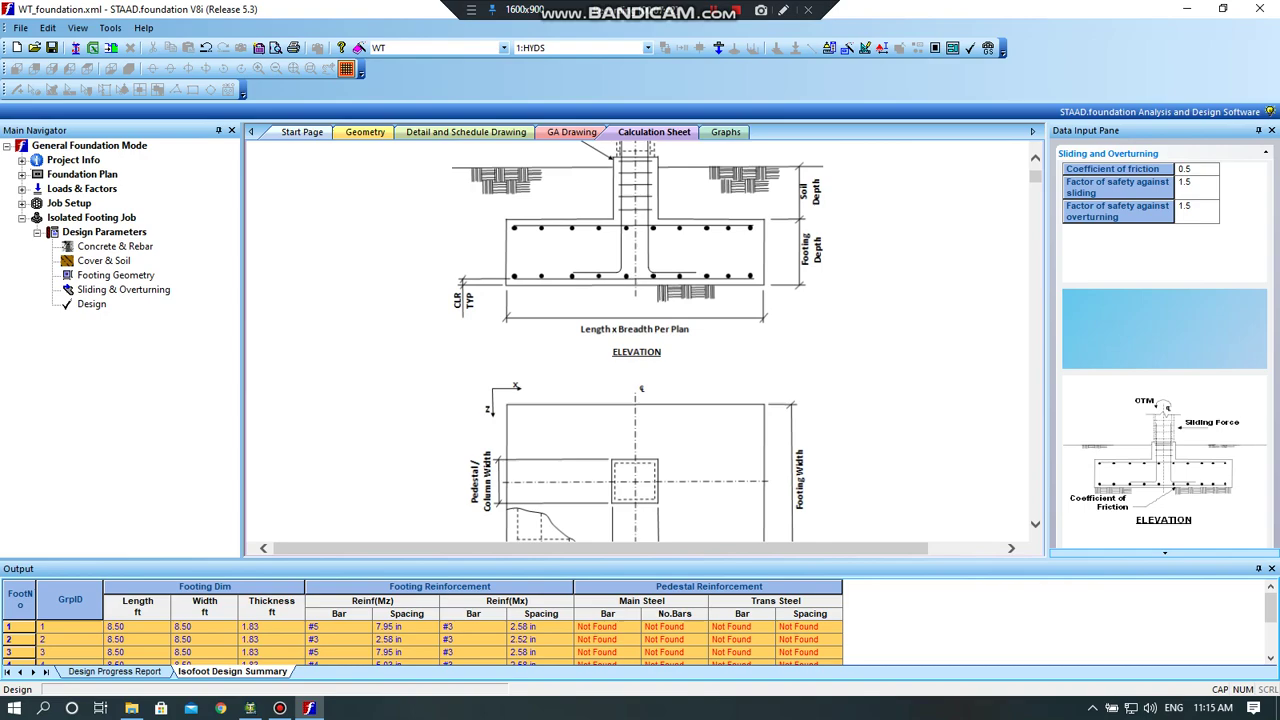
scroll(640, 340, "down", 15)
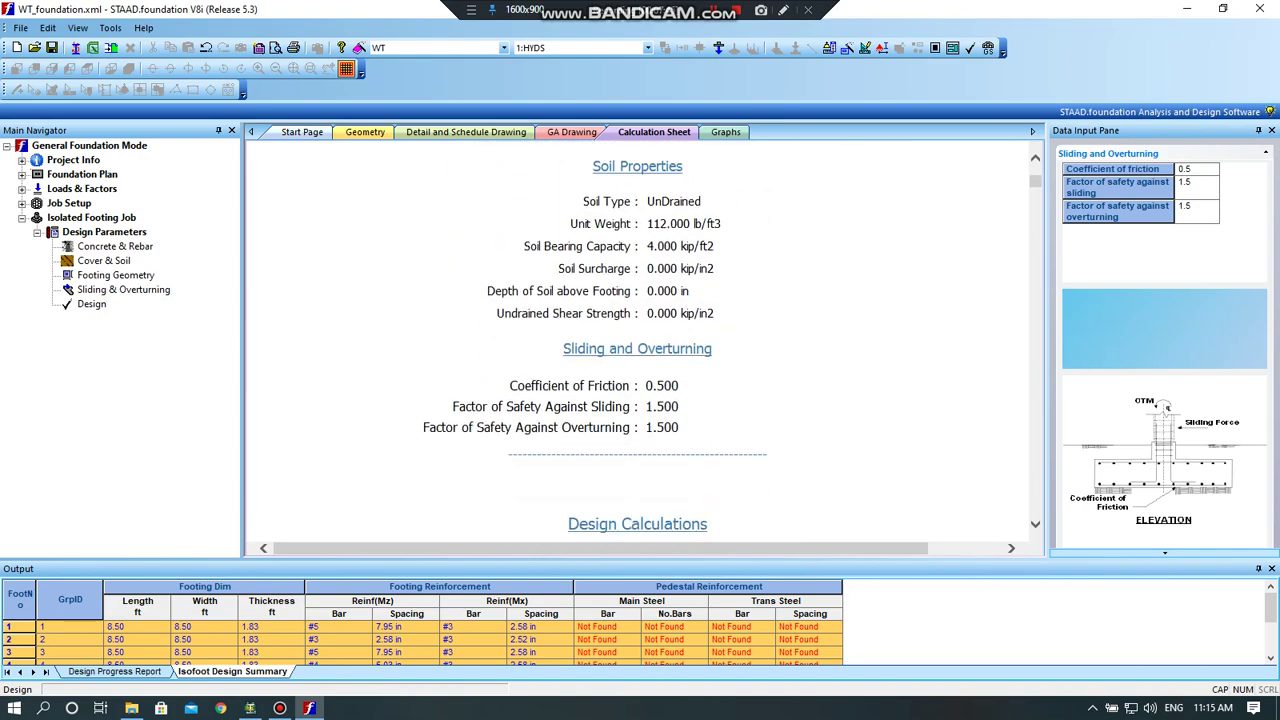
scroll(640, 340, "down", 15)
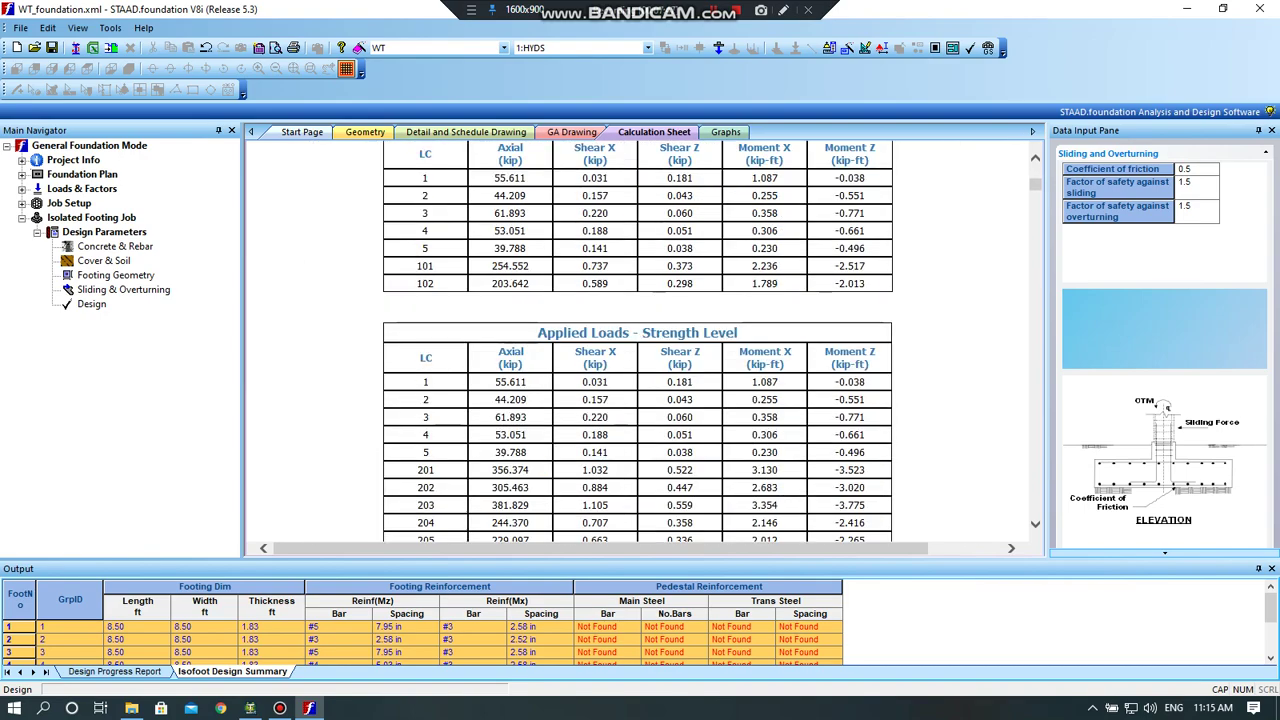
scroll(640, 340, "down", 5)
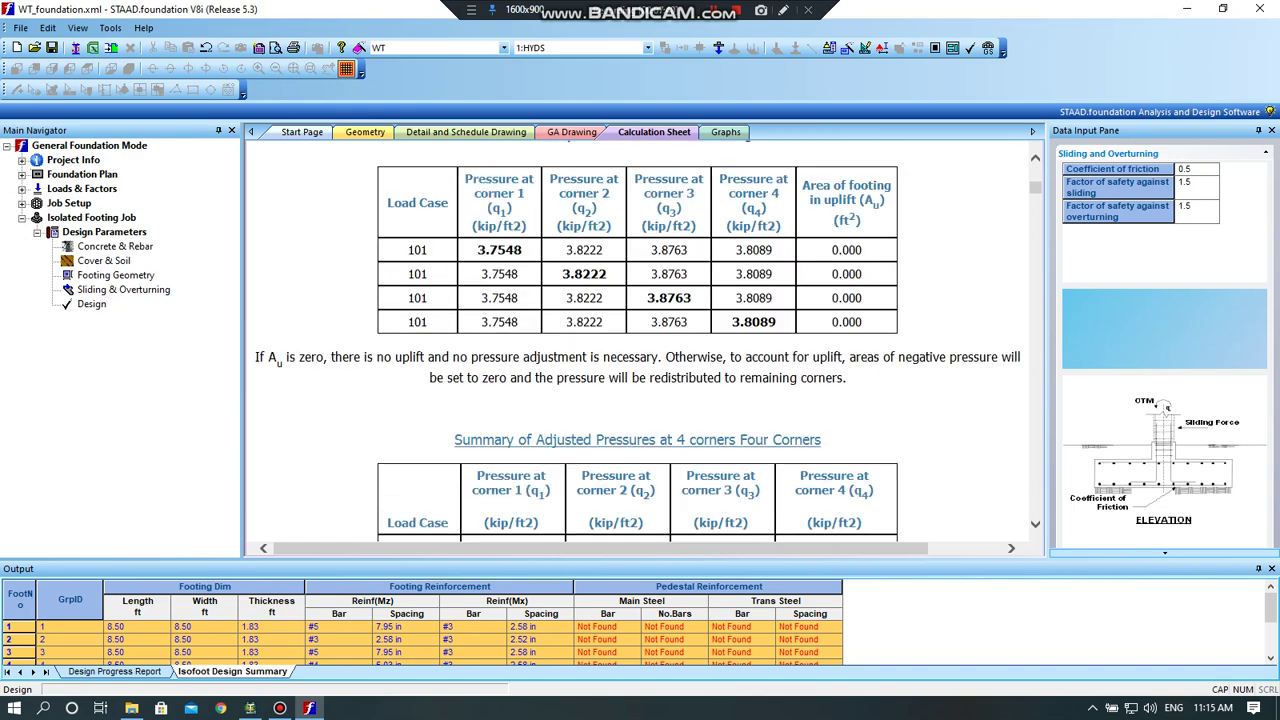
left_click(364, 132)
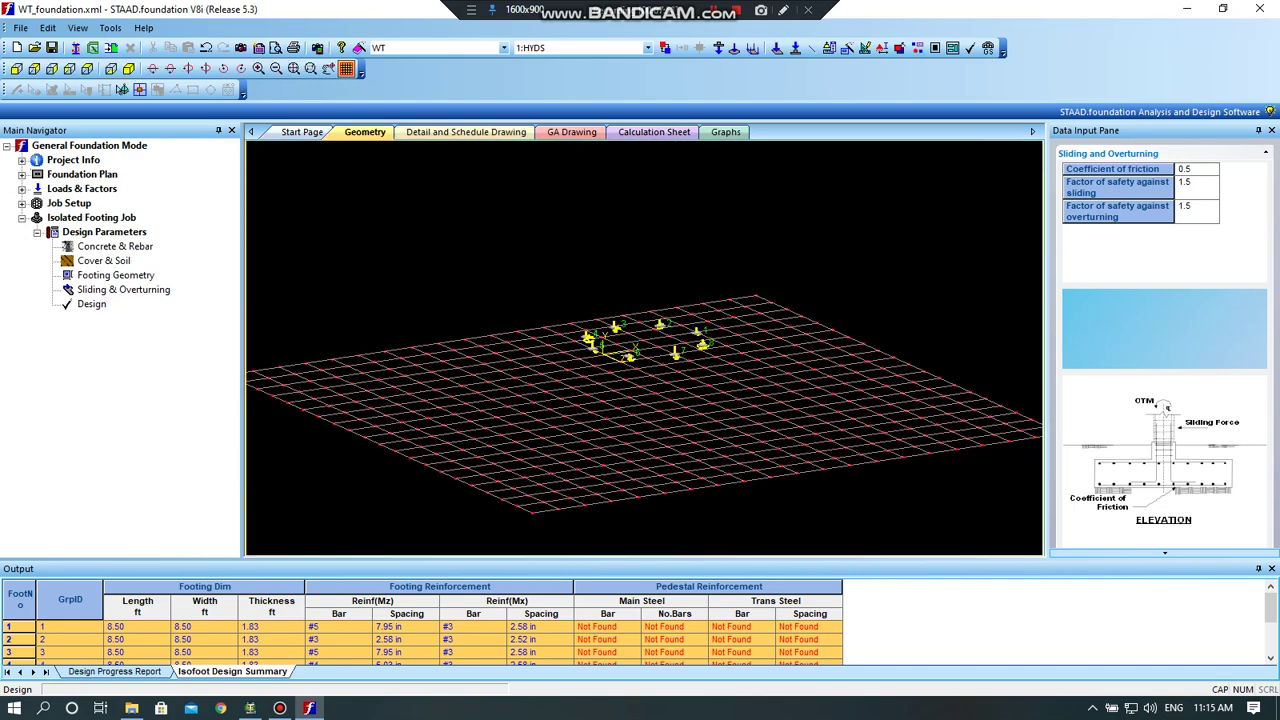
- Examine the detail drawing of footing 1, including its elevation, plan, reinforcement callouts and title block
left_click(465, 132)
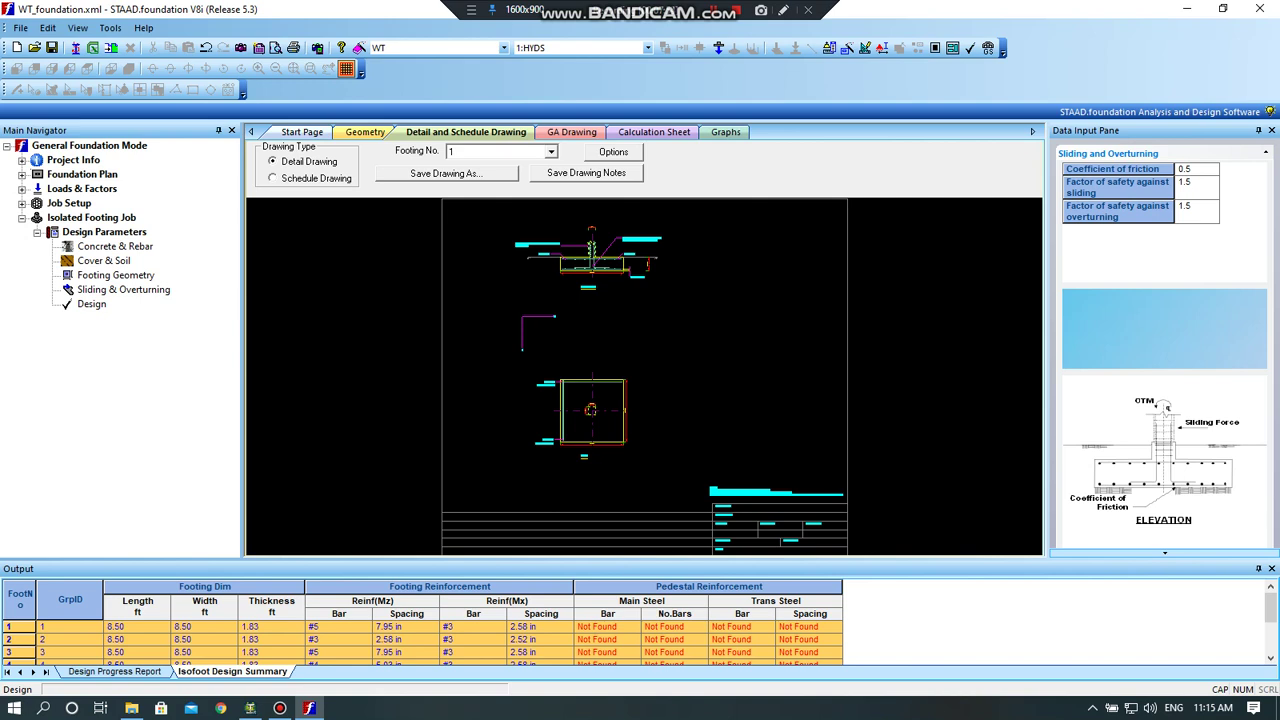
scroll(644, 376, "up", 3)
scroll(644, 376, "up", 2)
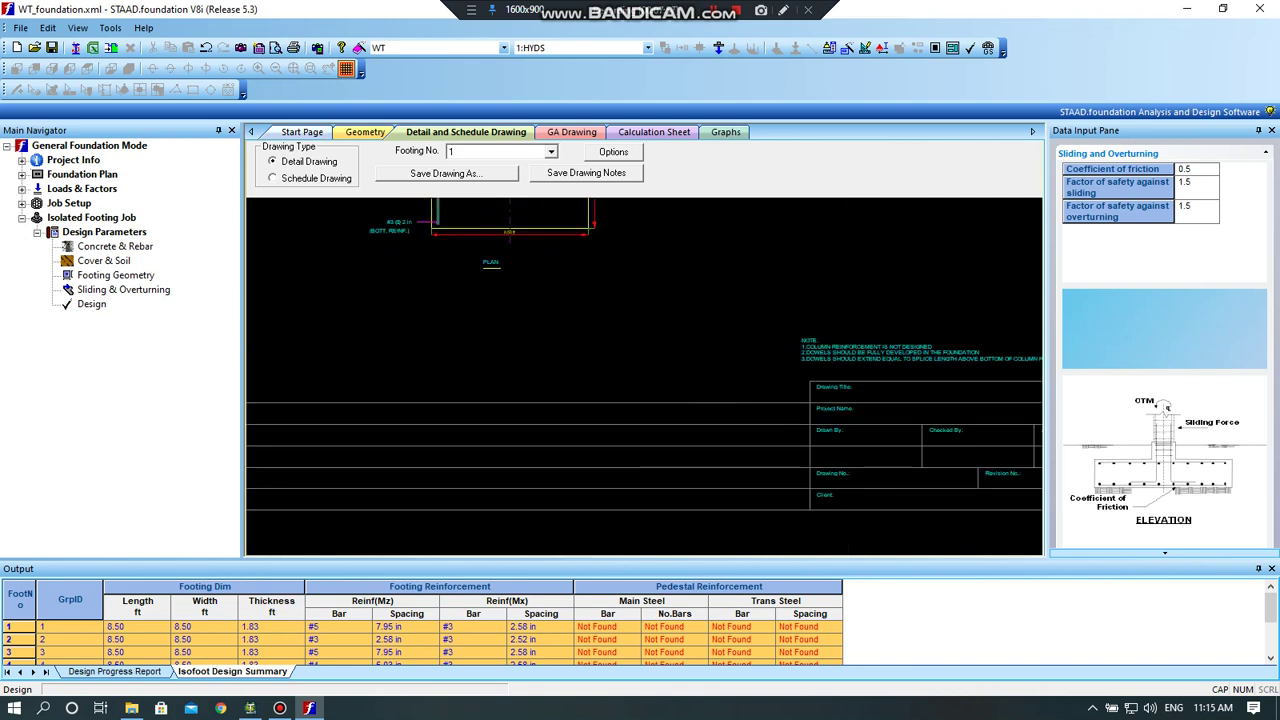
scroll(644, 376, "up", 2)
scroll(644, 376, "down", 5)
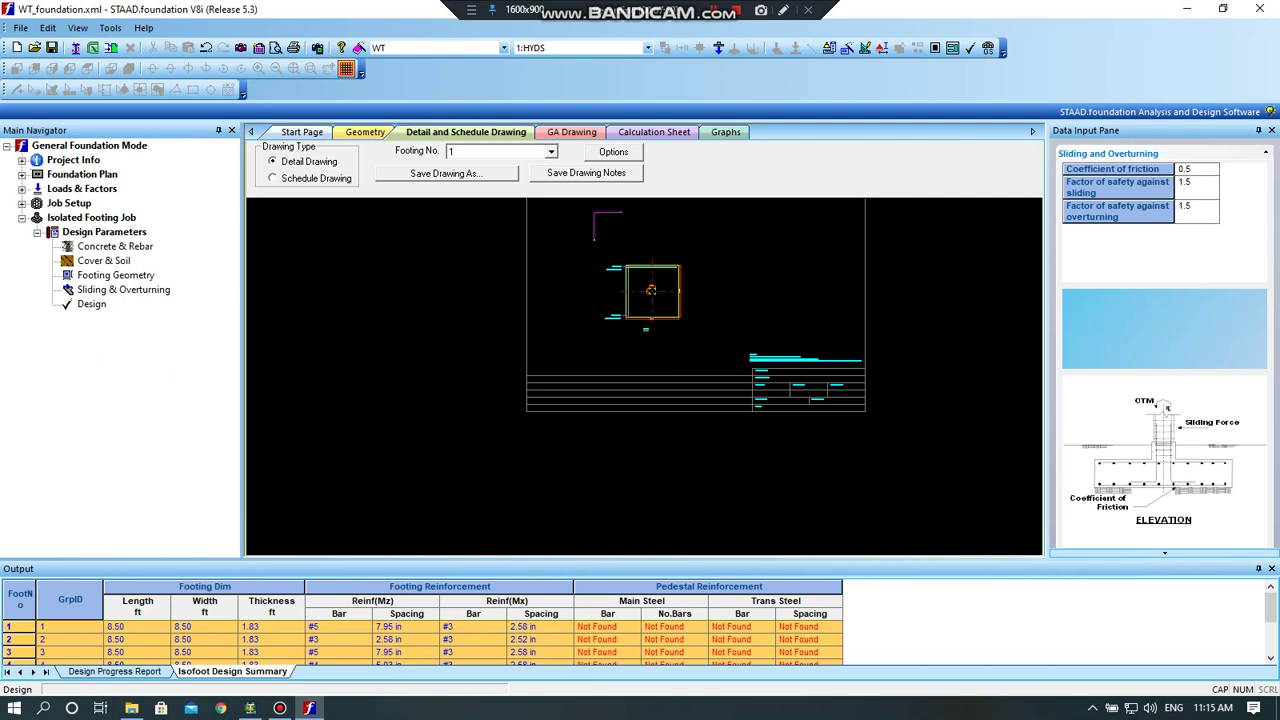
scroll(644, 376, "up", 9)
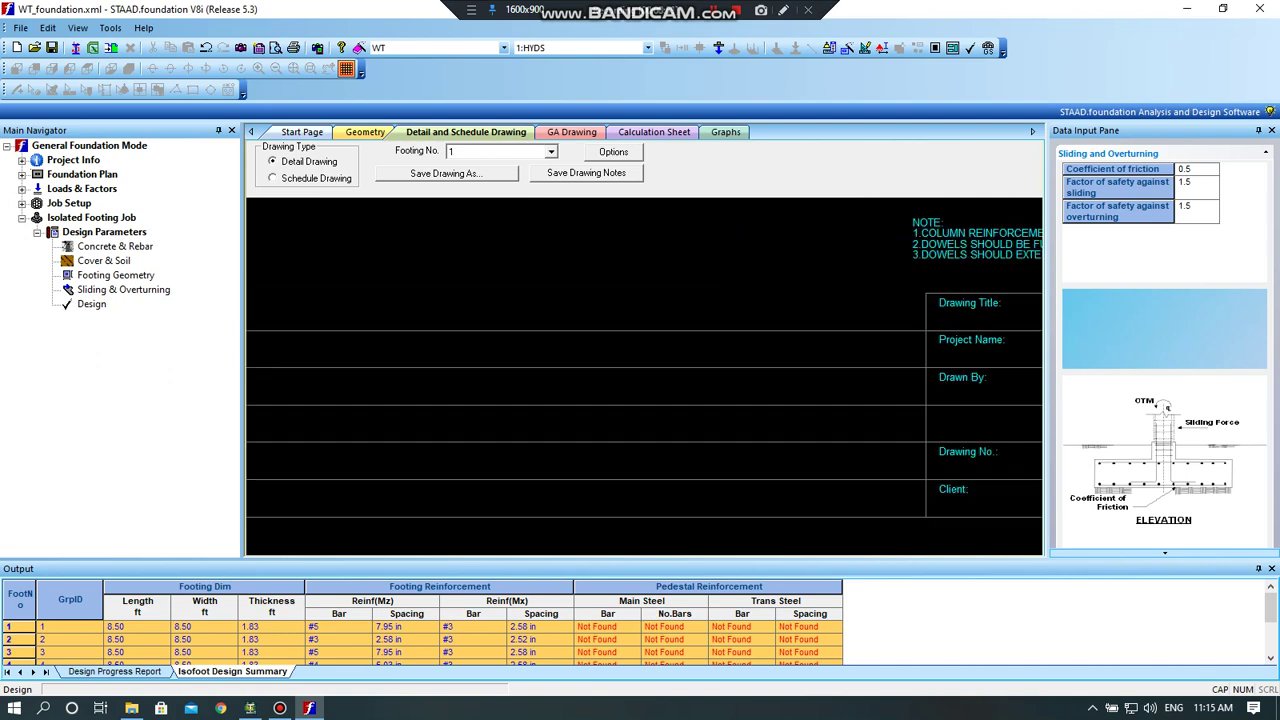
scroll(644, 376, "down", 10)
scroll(644, 376, "down", 4)
scroll(644, 376, "up", 5)
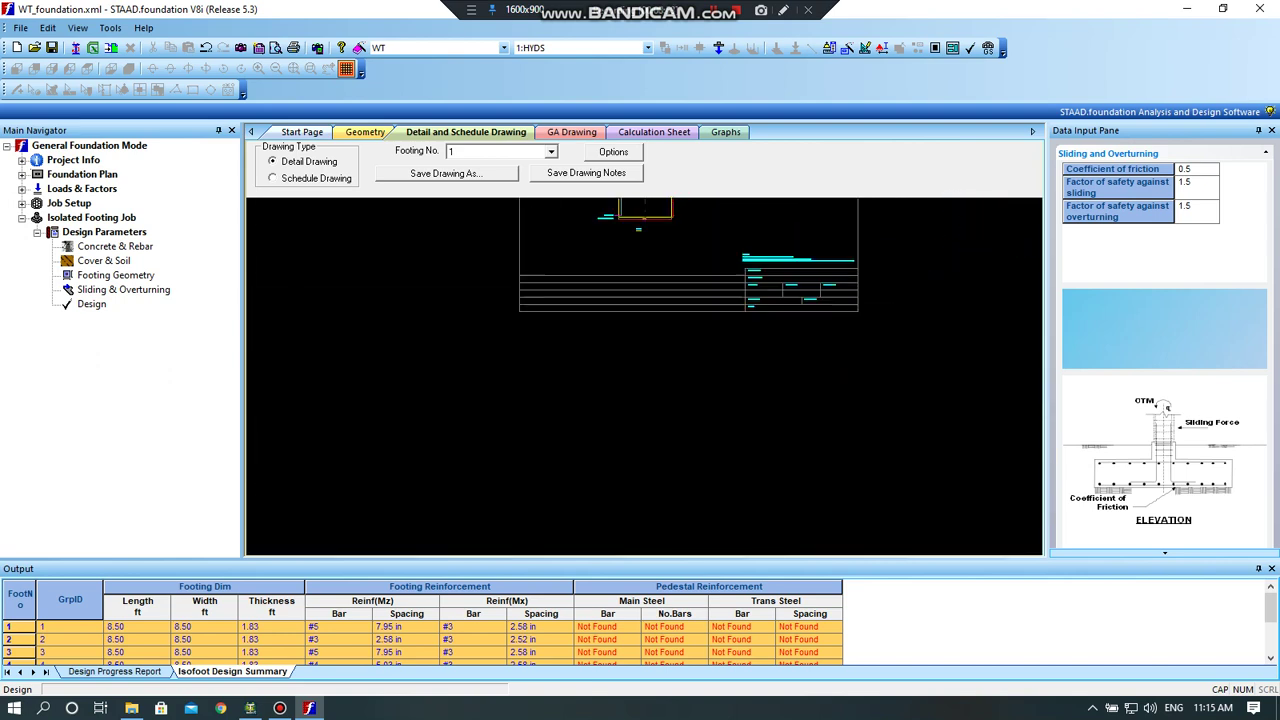
scroll(644, 376, "down", 4)
scroll(624, 410, "down", 3)
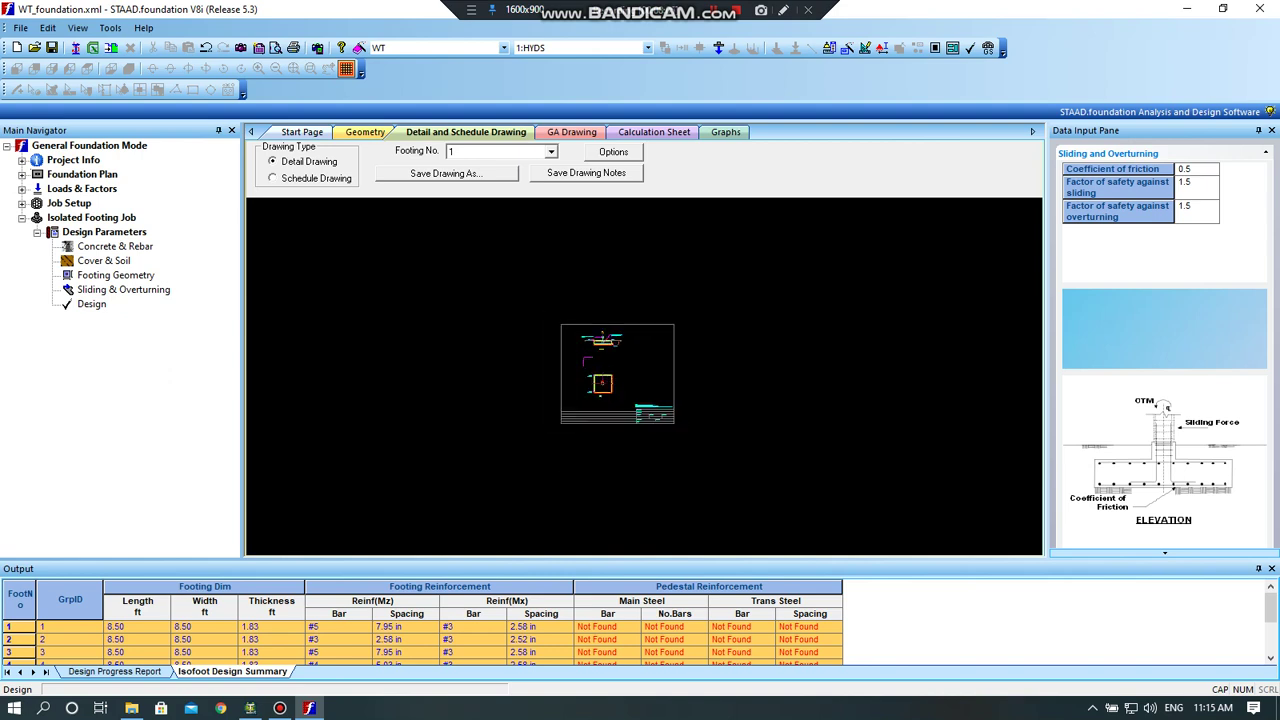
scroll(624, 410, "up", 5)
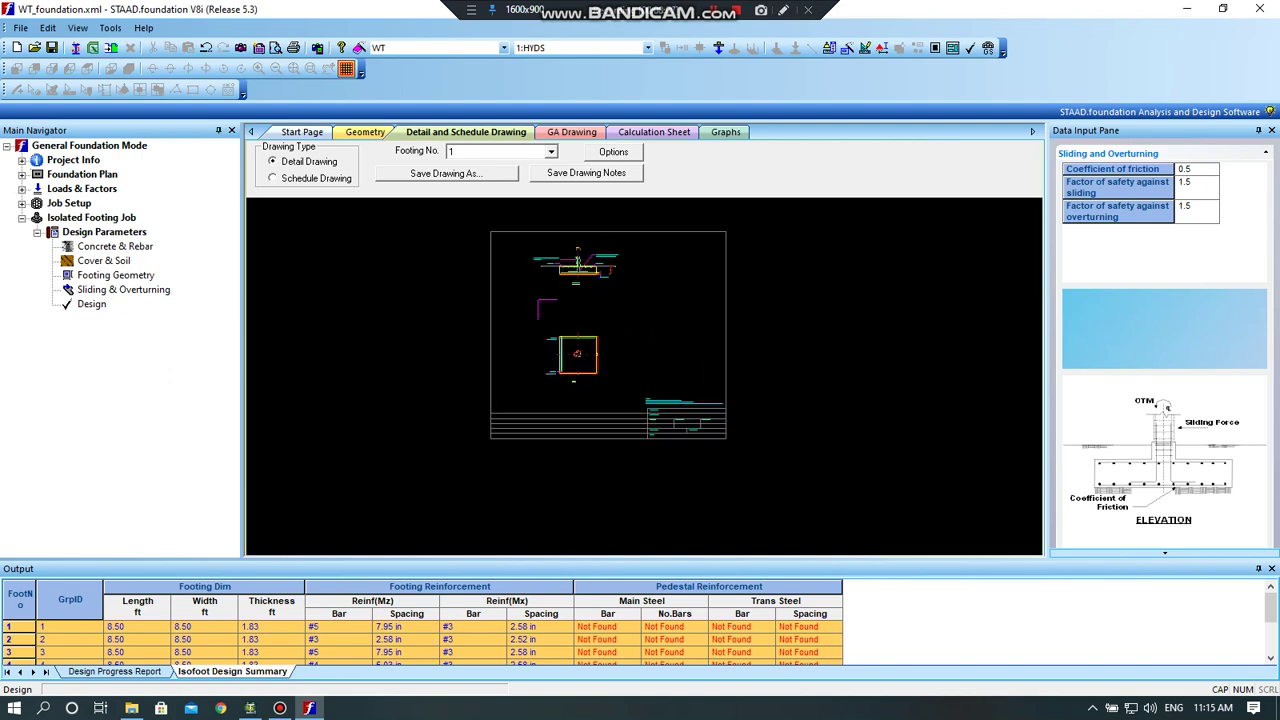
scroll(644, 376, "up", 4)
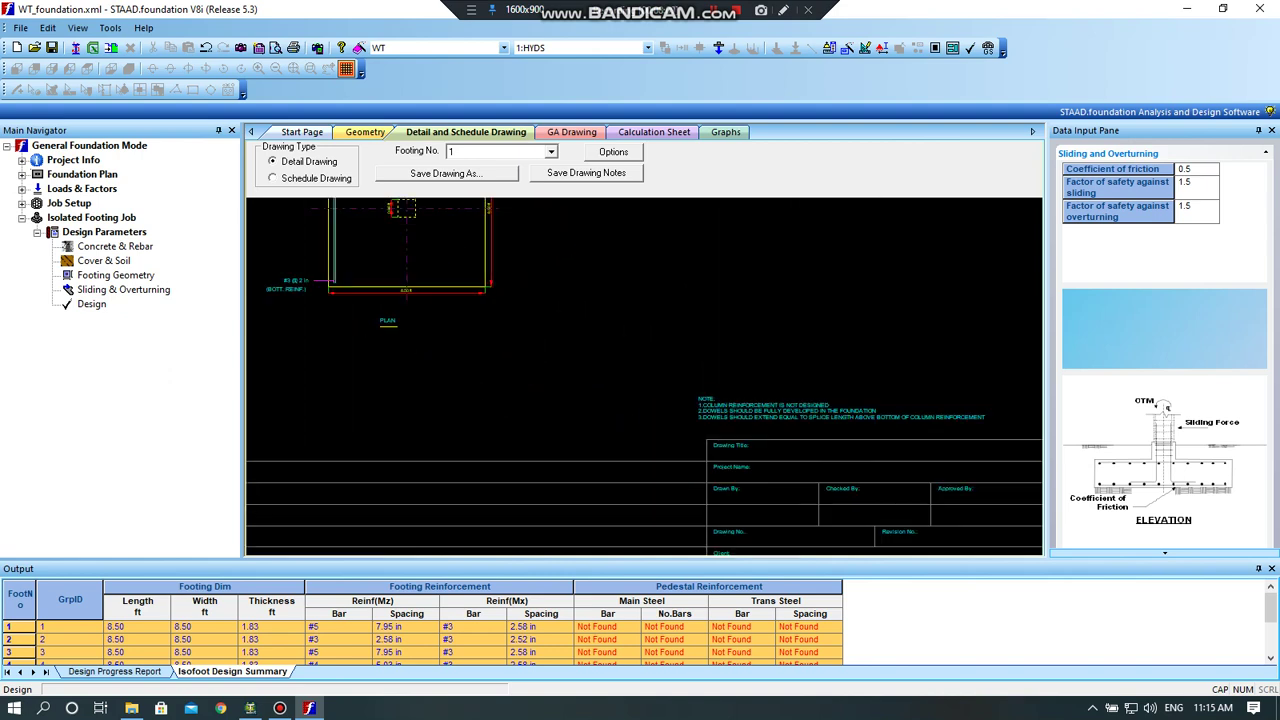
scroll(644, 376, "up", 2)
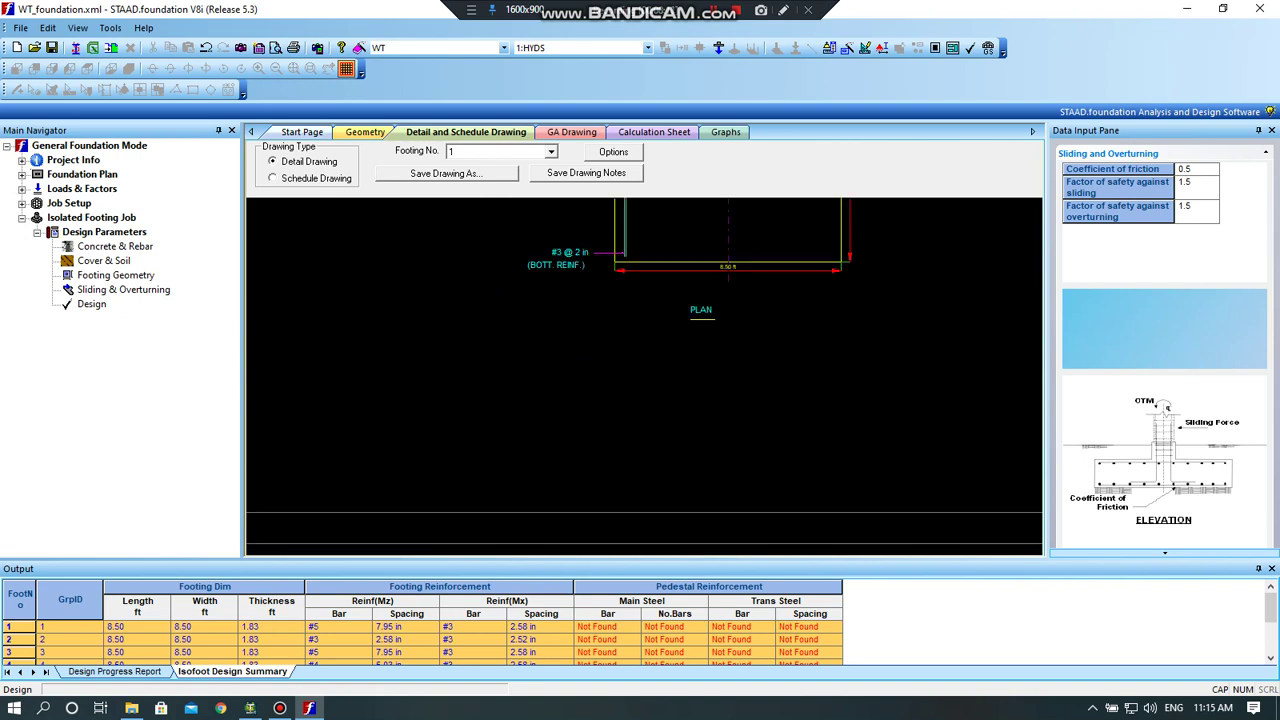
scroll(644, 376, "up", 2)
scroll(644, 376, "down", 3)
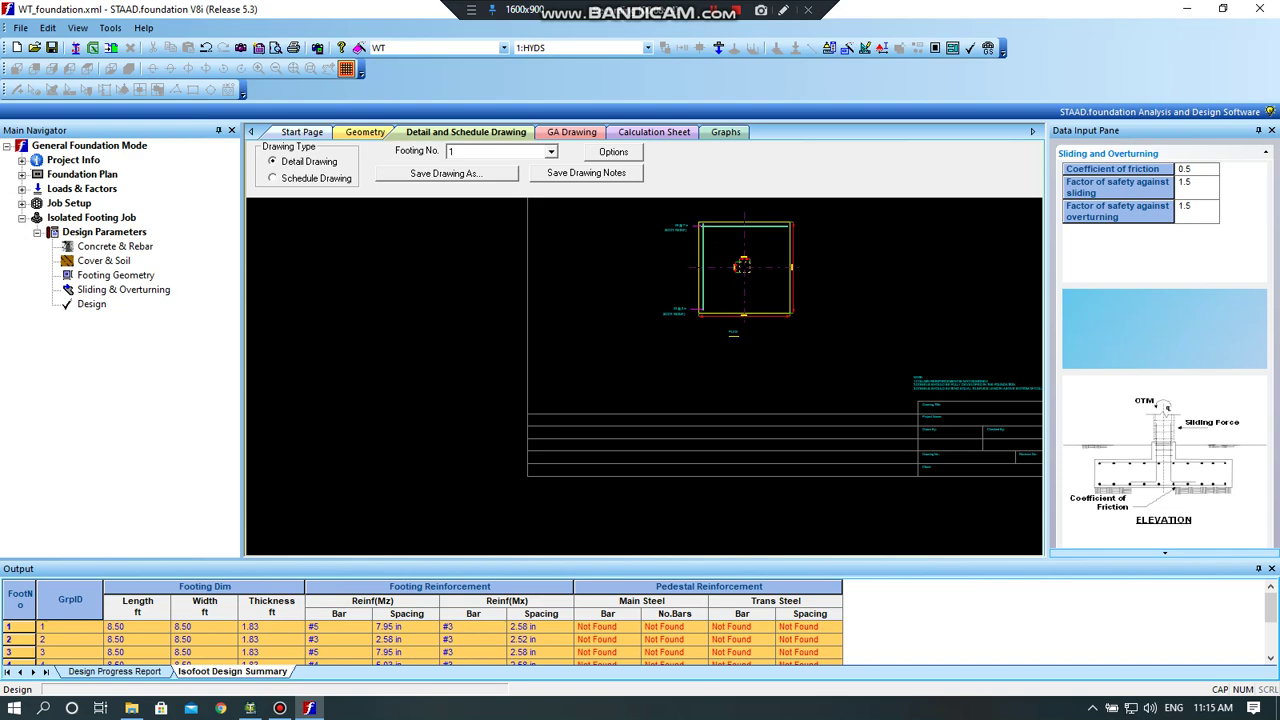
- Examine the footing schedule drawing and the general arrangement drawing, and return to the calculation sheet
left_click(316, 178)
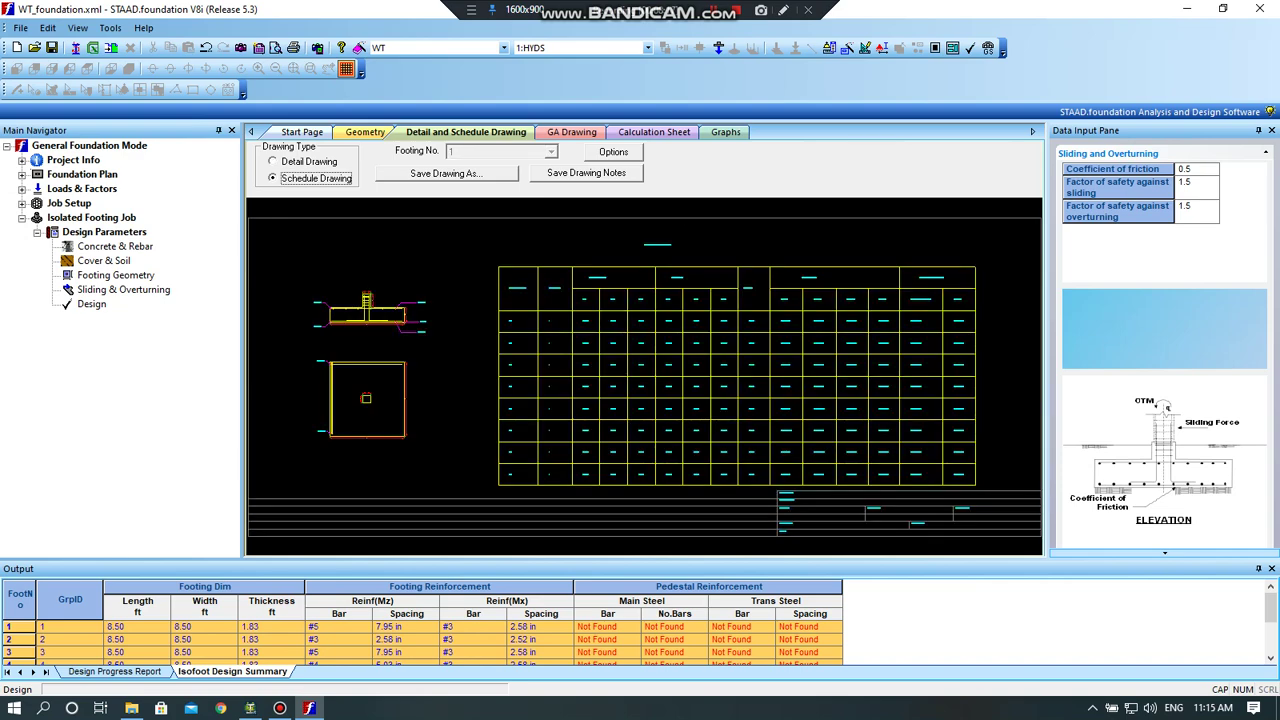
scroll(516, 298, "up", 4)
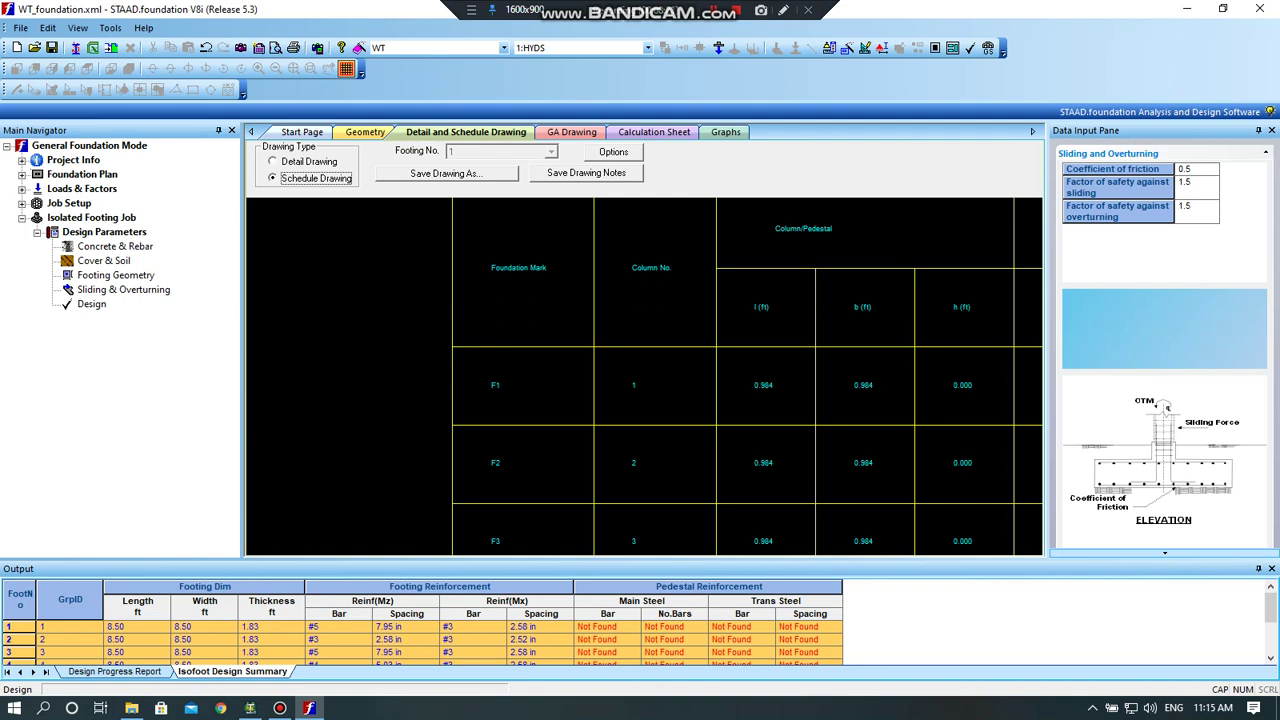
scroll(516, 298, "up", 1)
left_click(571, 131)
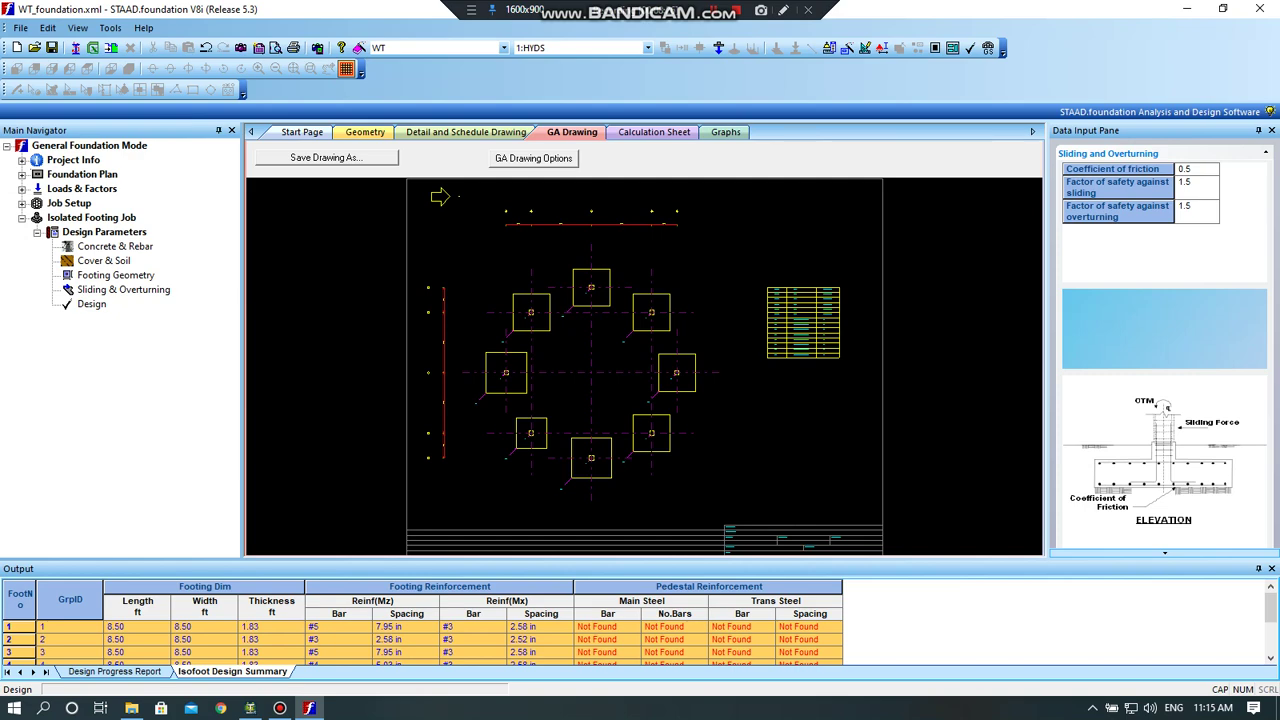
left_click(654, 131)
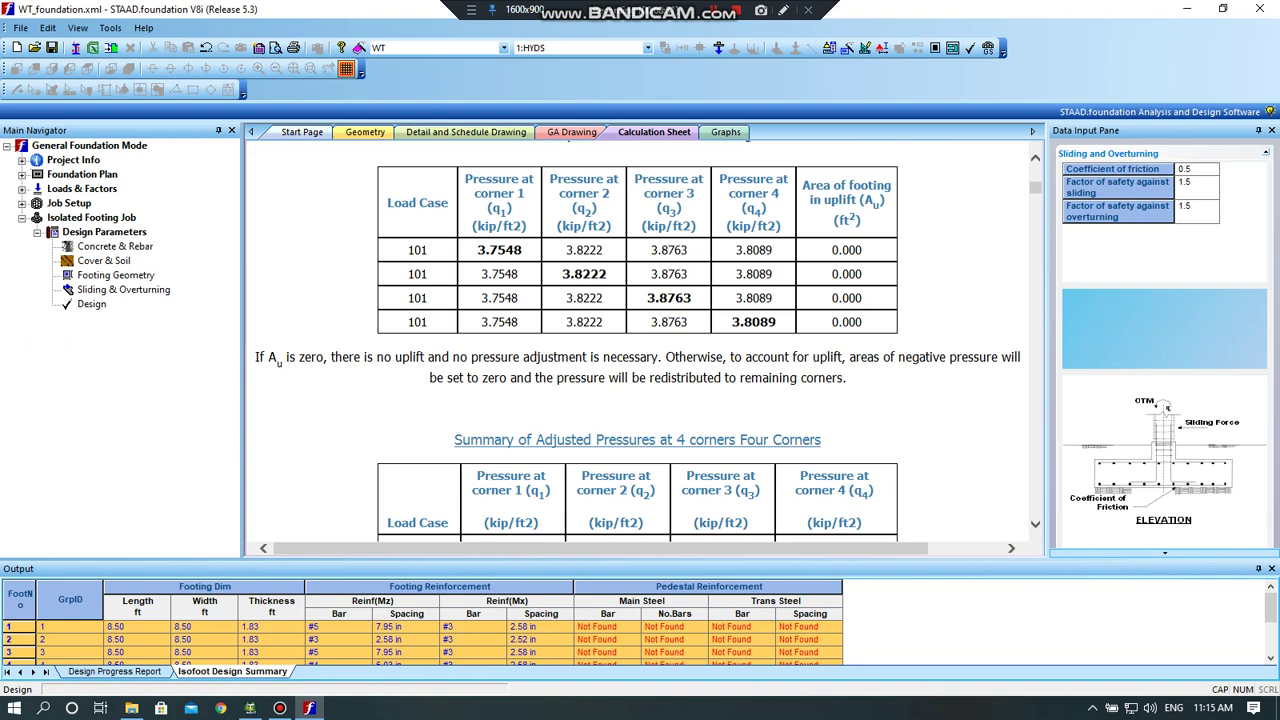